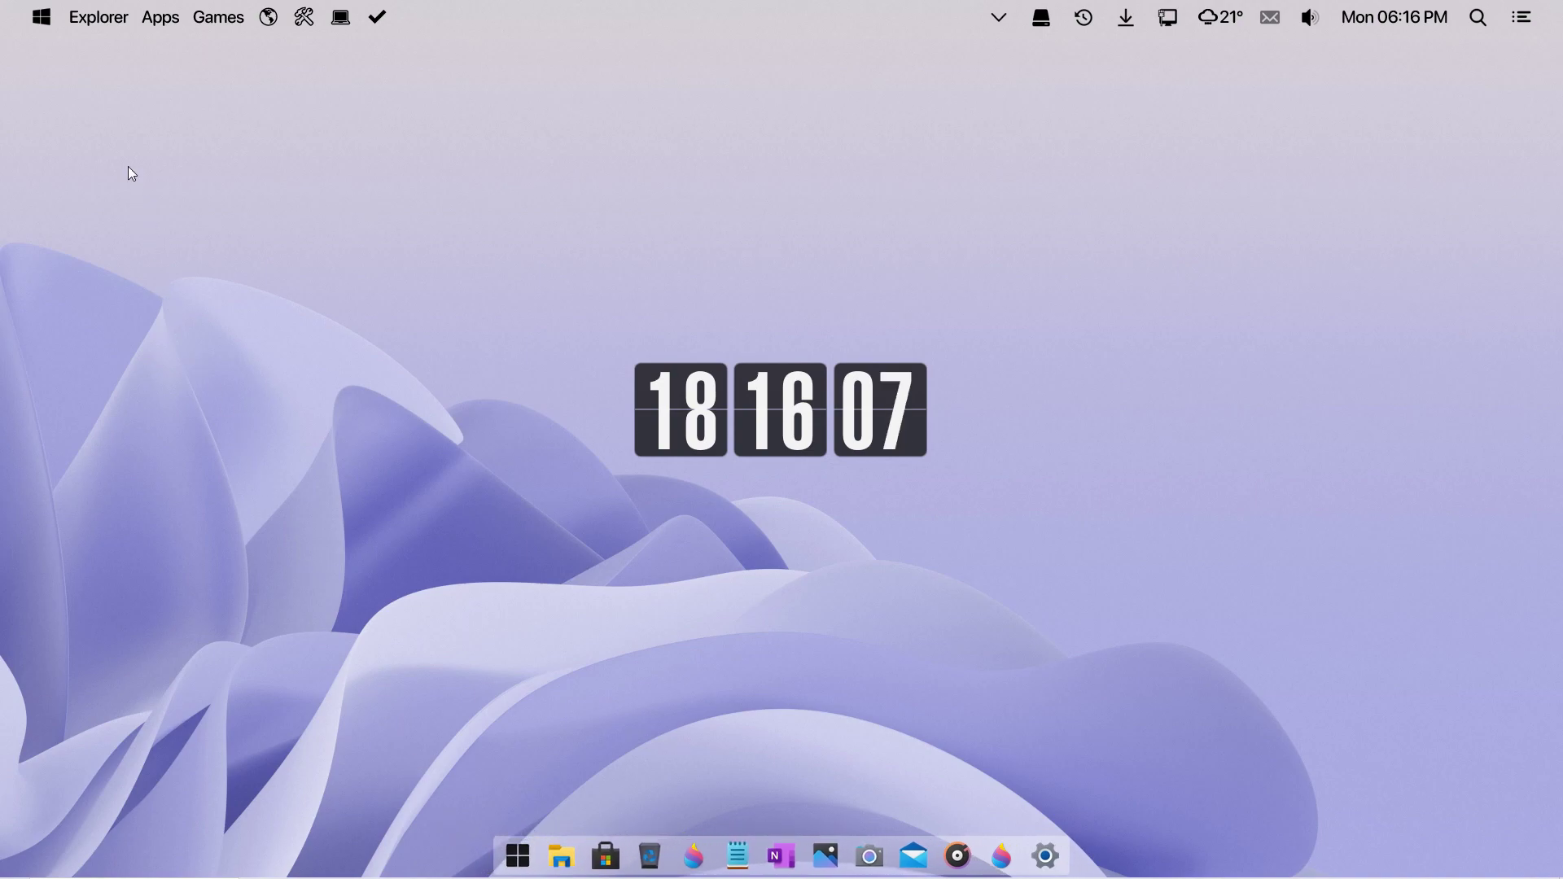
- Look through the dropdown menus of the Droptop menu bar on the customized desktop
left_click(36, 25)
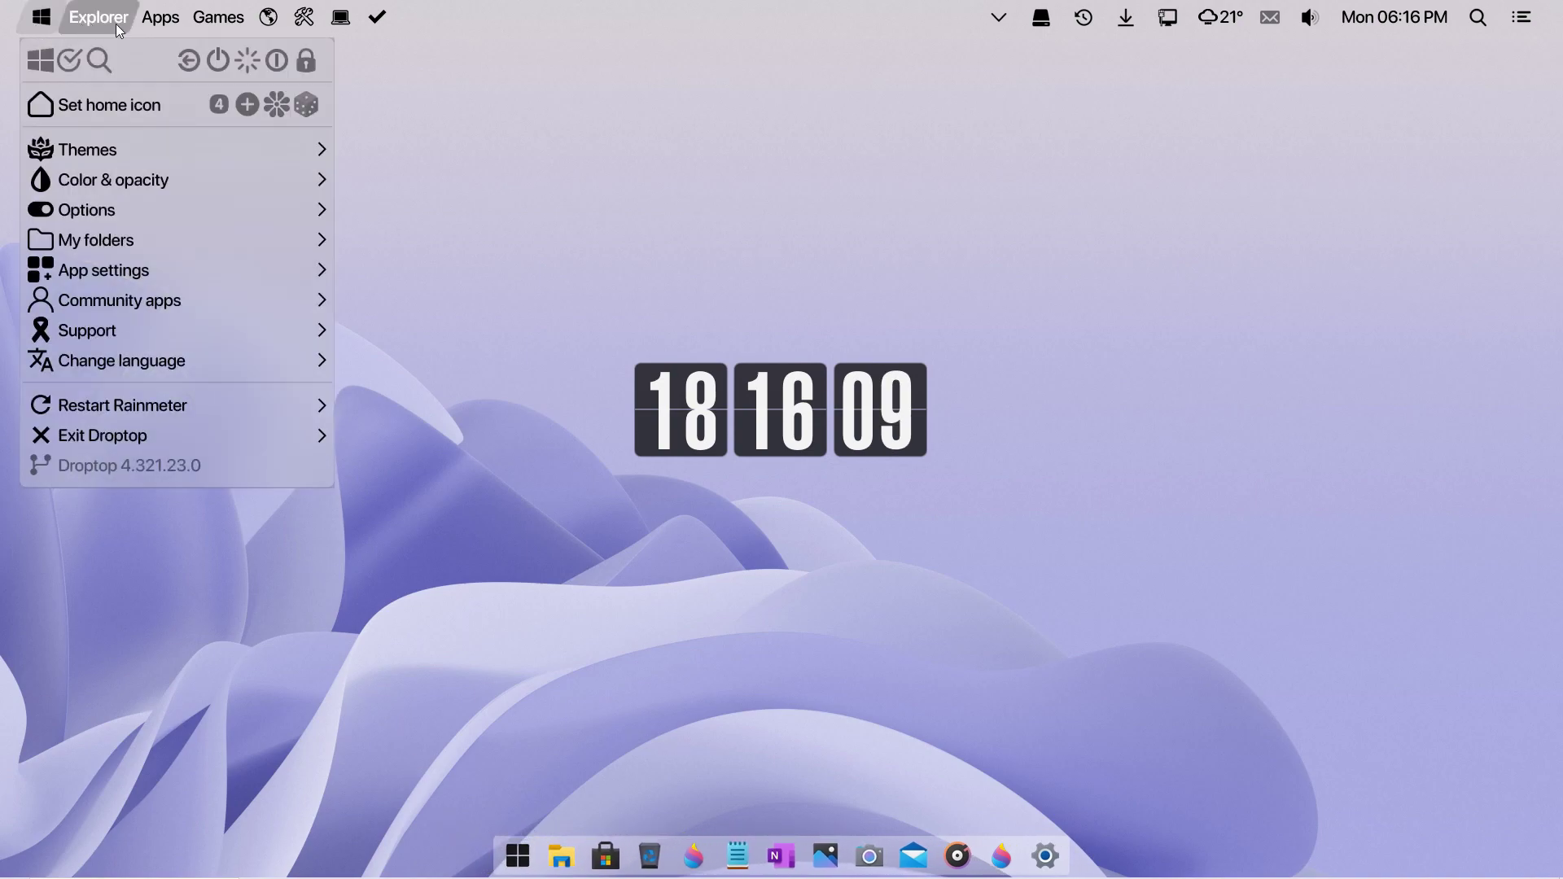
left_click(241, 27)
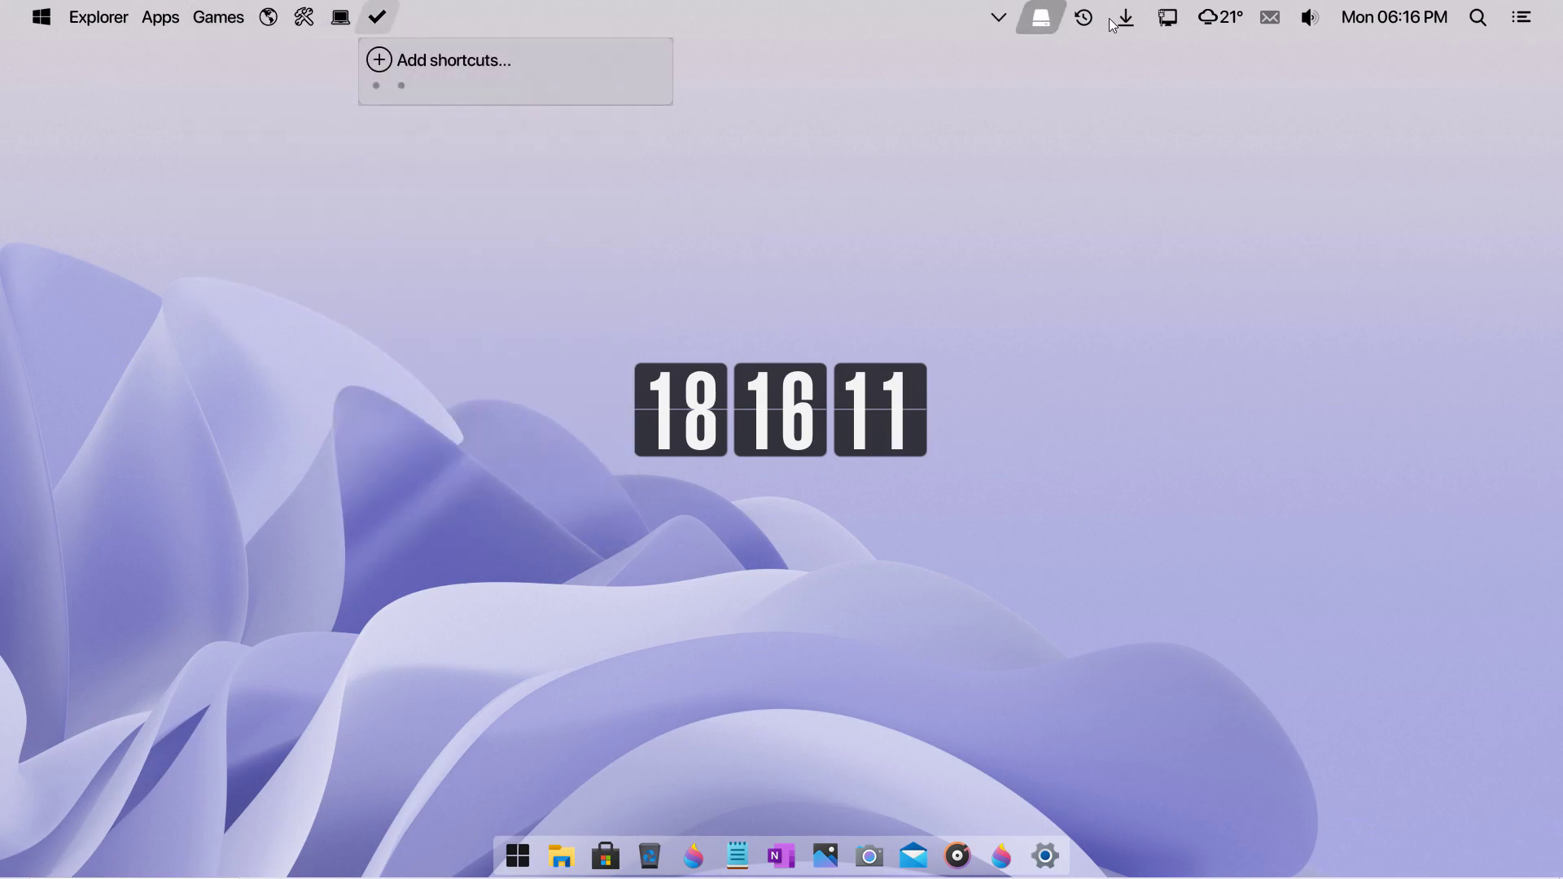
left_click(1521, 20)
left_click(1146, 114)
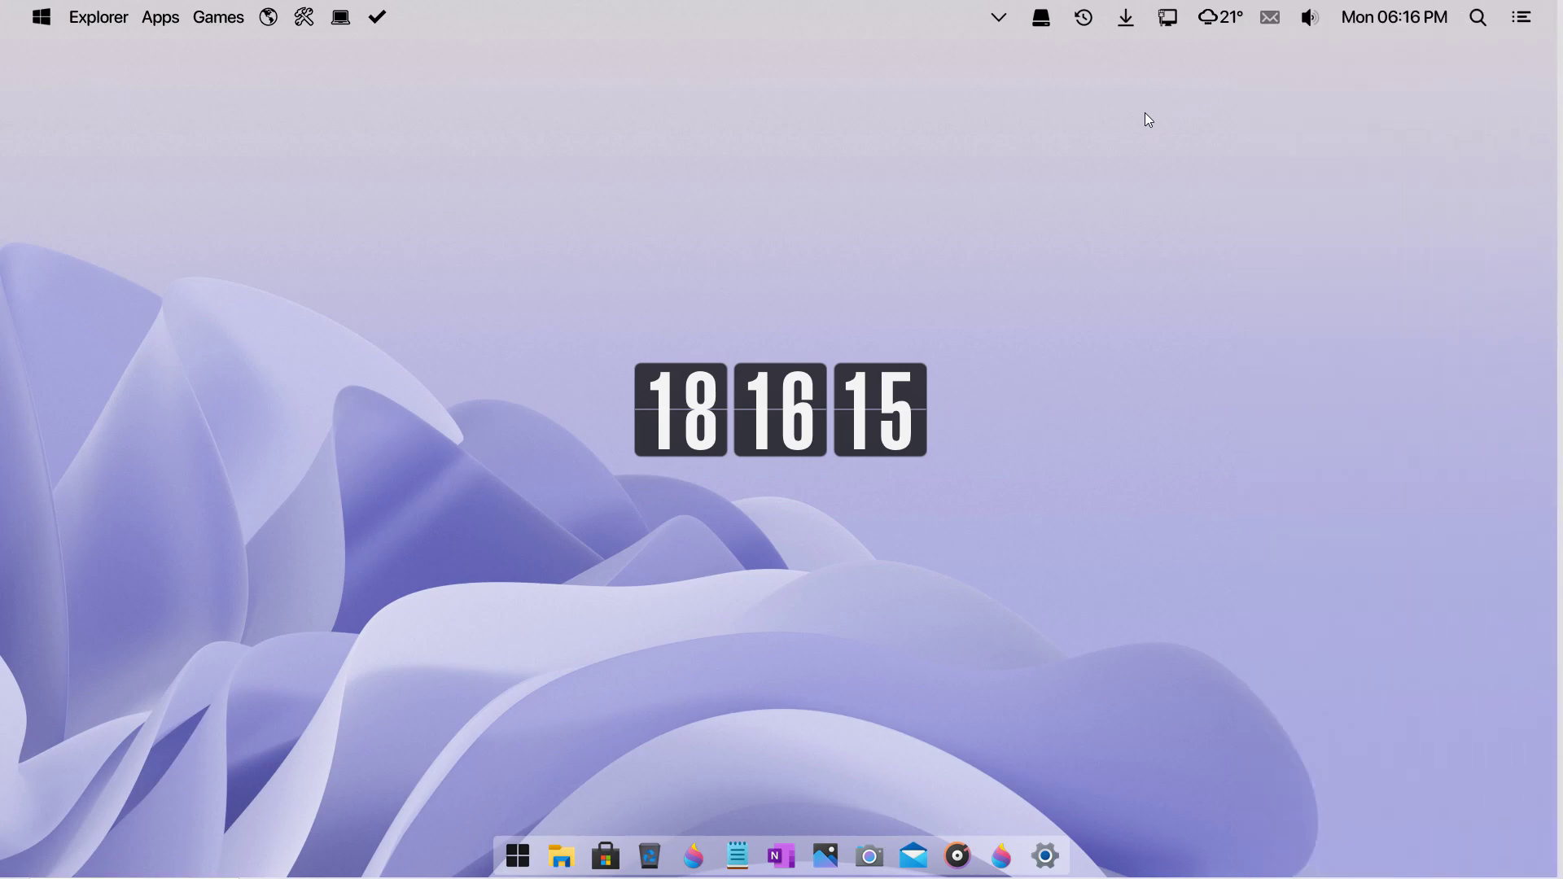
- Open File Explorer, browse Local Disk (C:) and return to This PC to examine the translucent window style
left_click(560, 848)
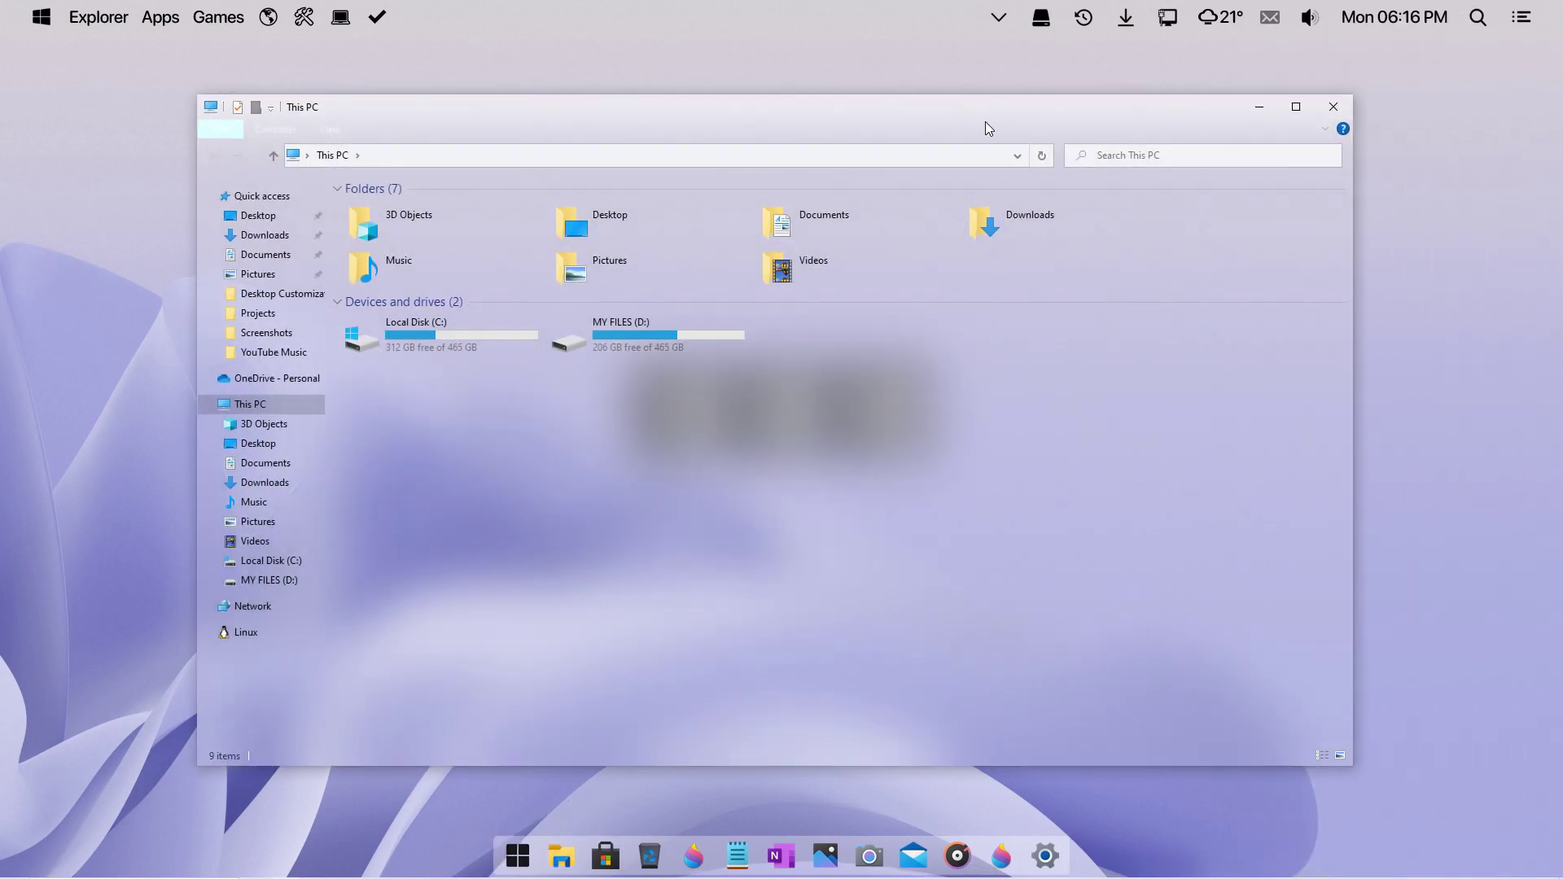
left_click_drag(864, 116, 846, 69)
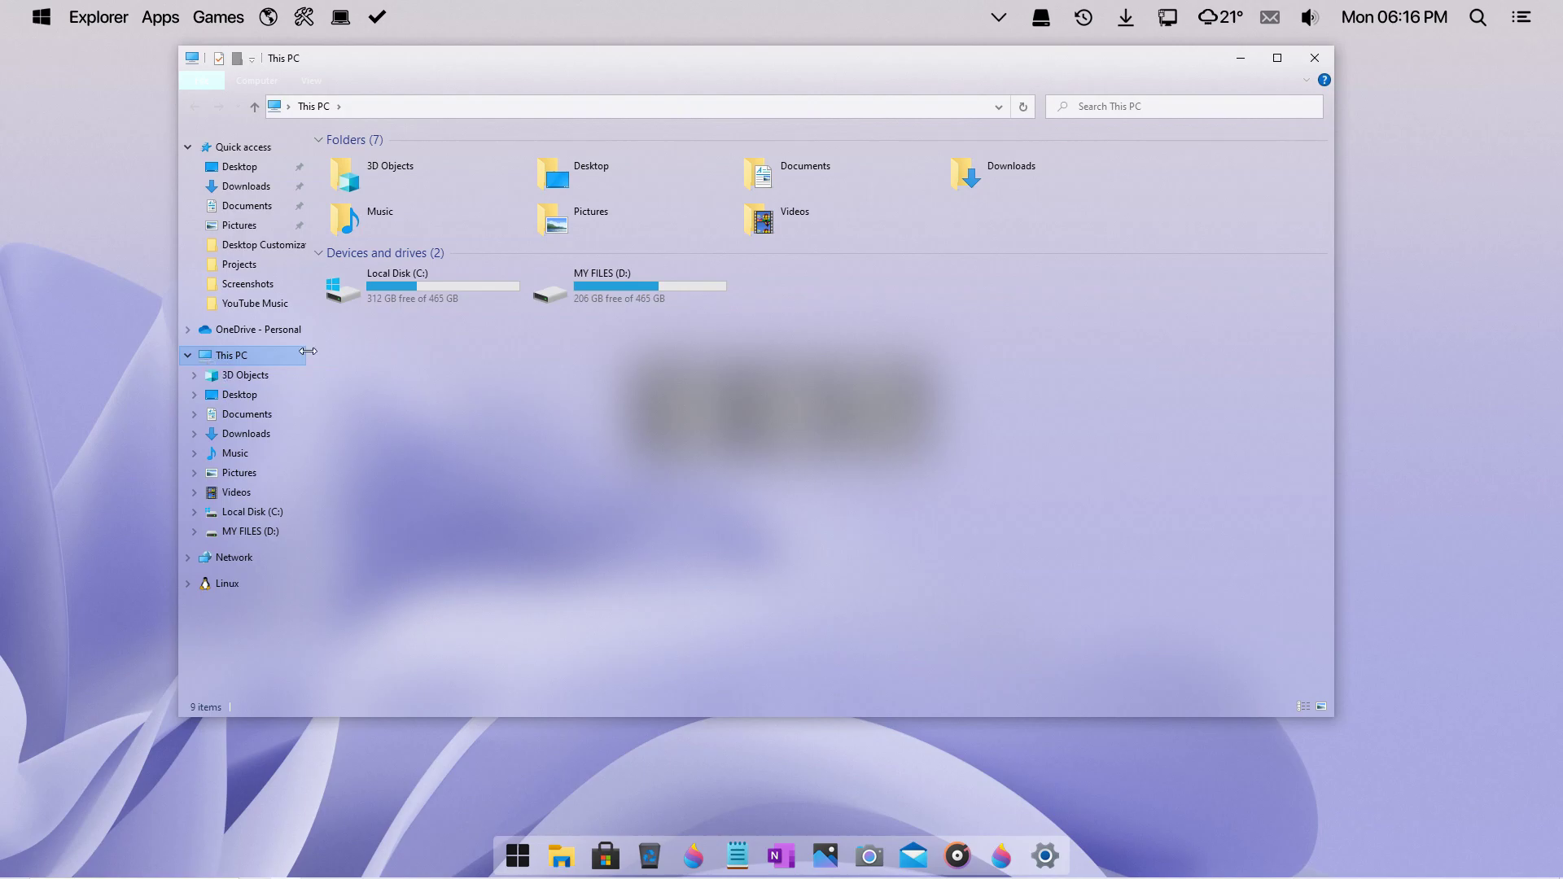
double_click(383, 301)
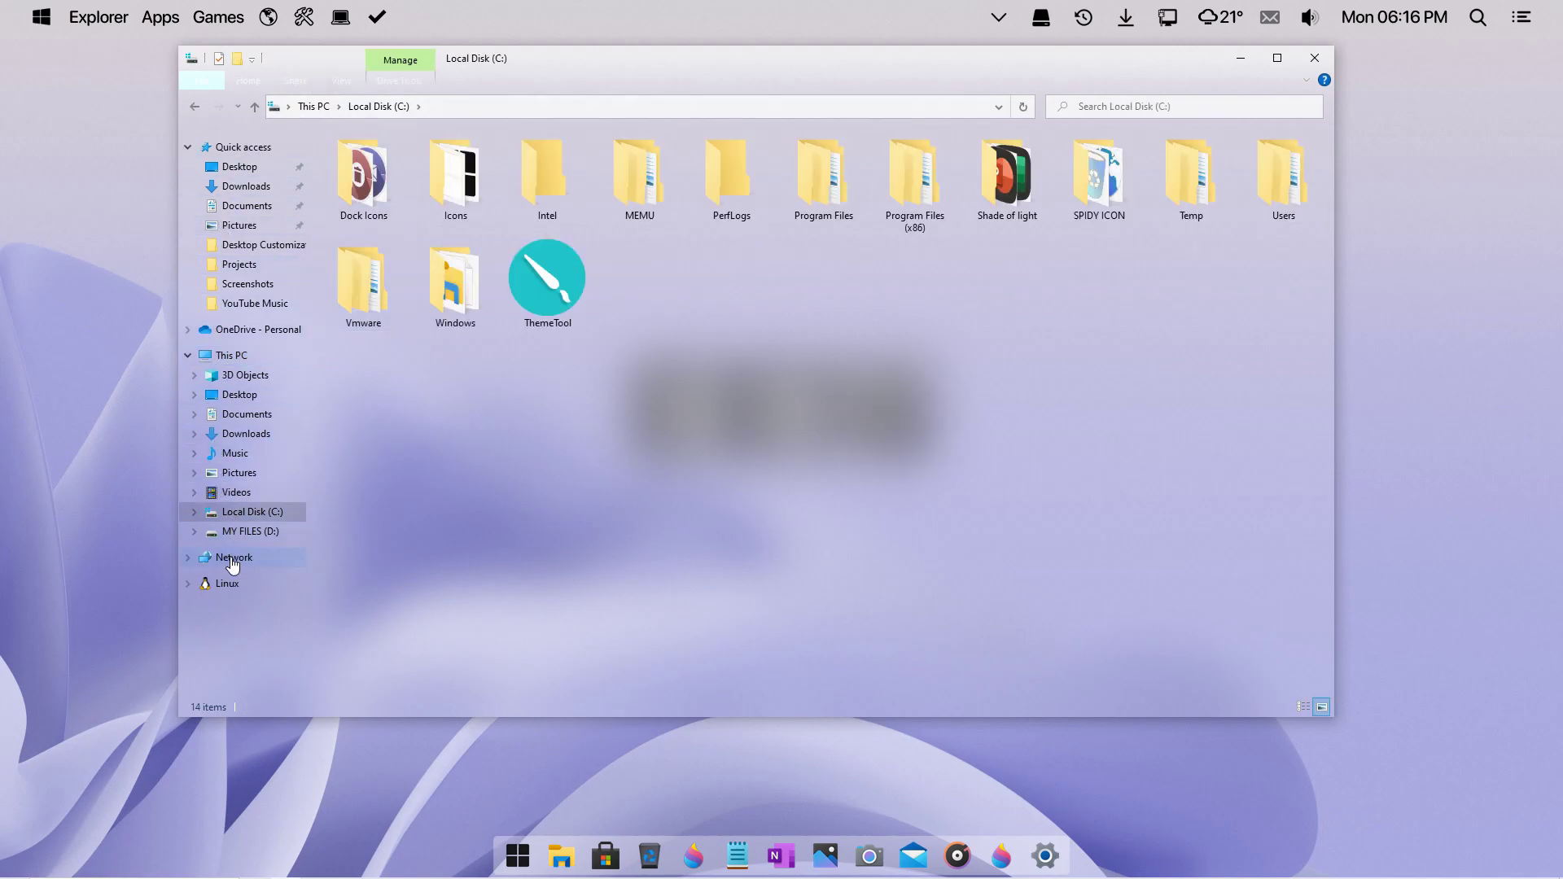
left_click_drag(789, 66, 830, 75)
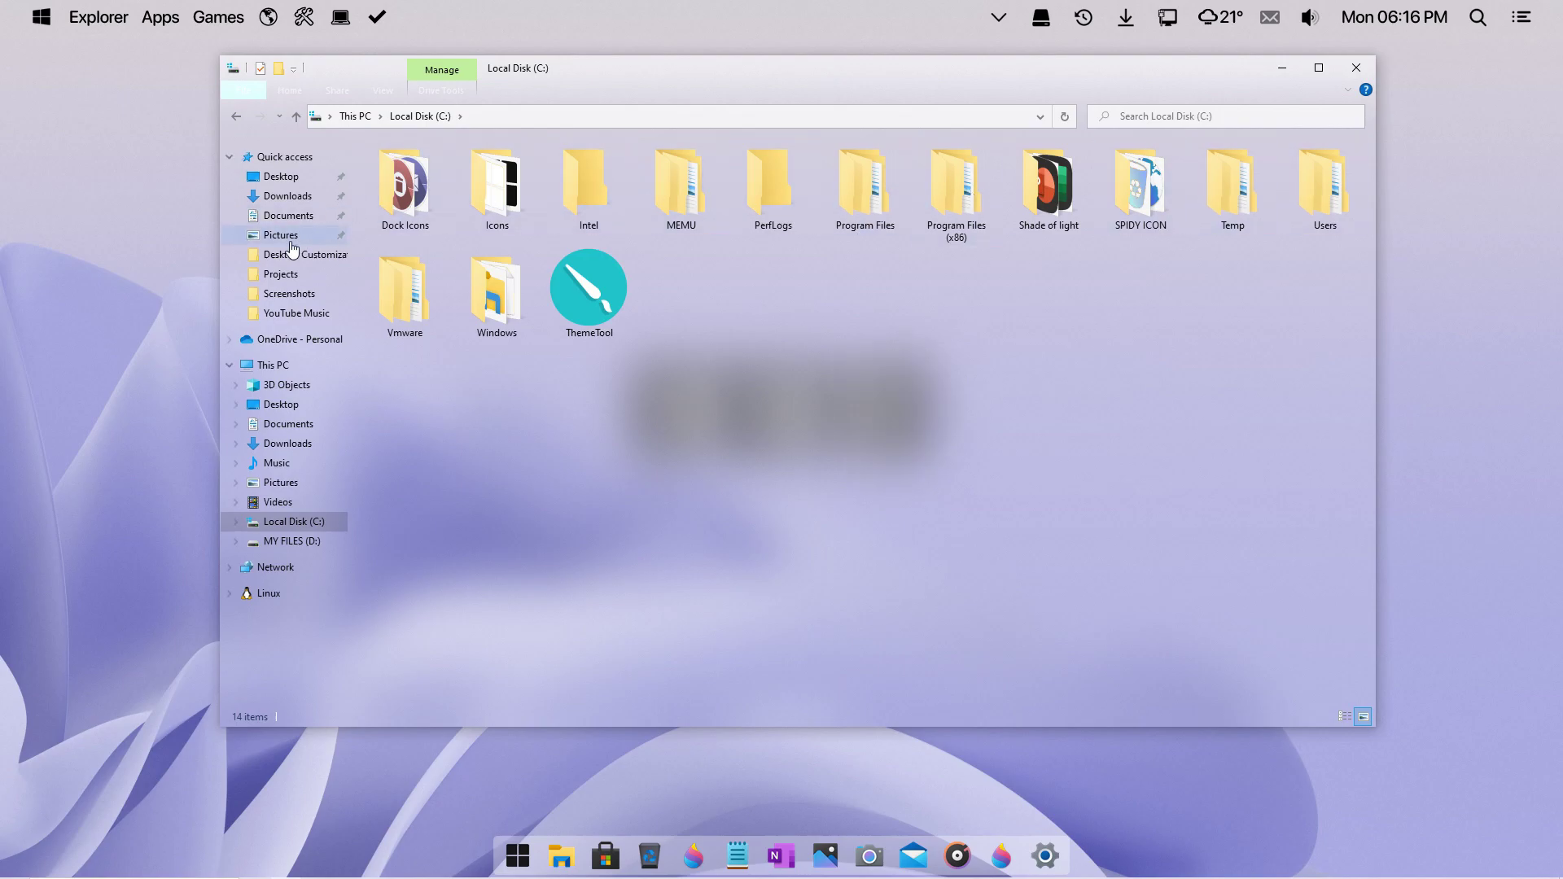
left_click(231, 365)
left_click(308, 371)
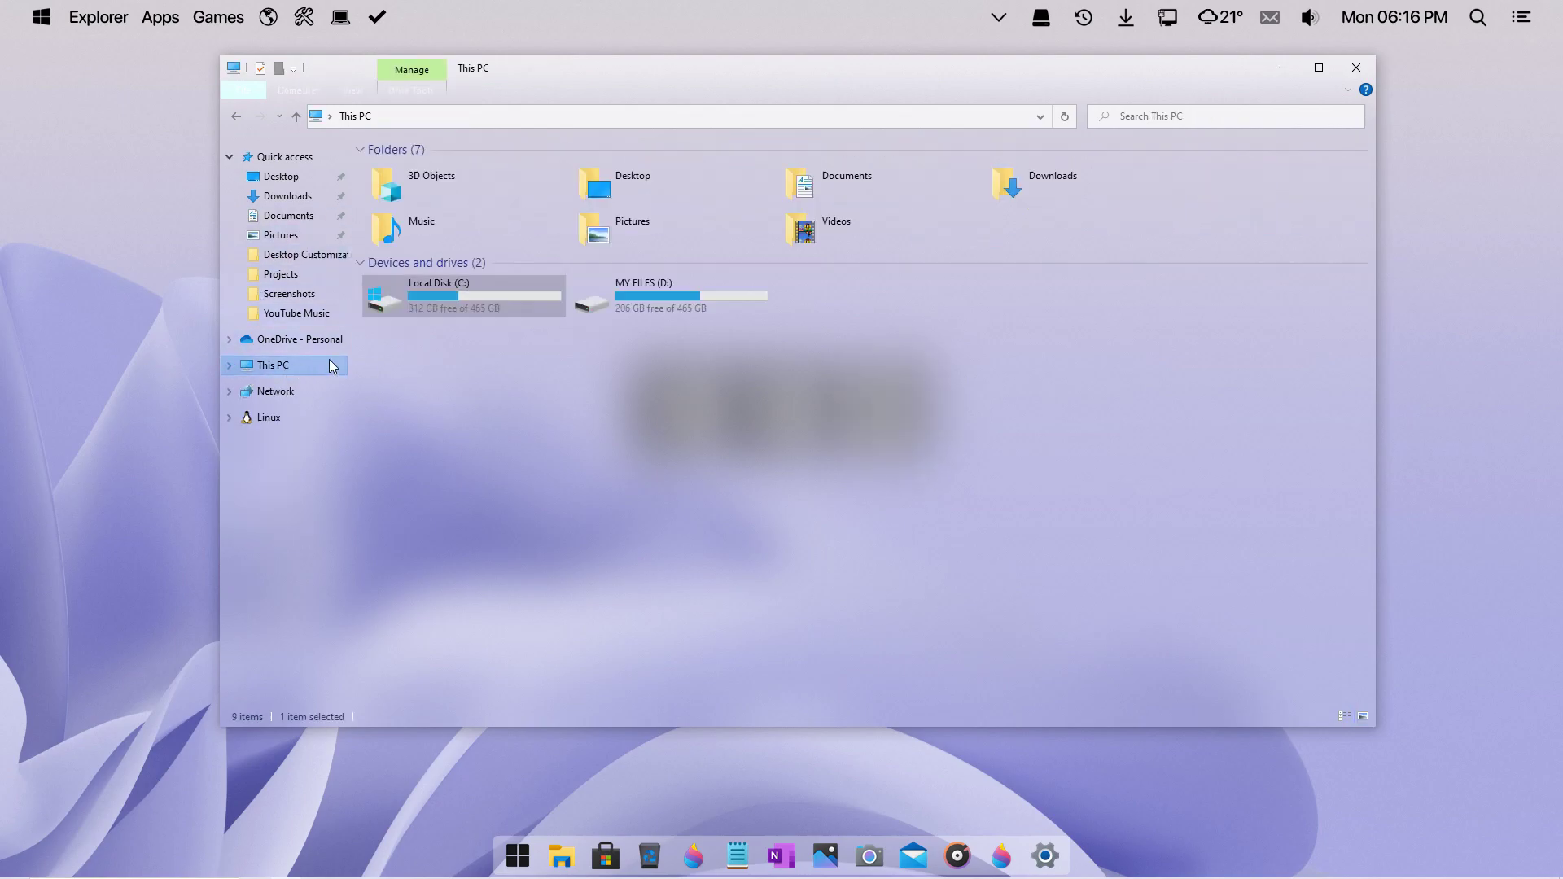
- View the This PC window maximized and at its restored size, and close it
left_click_drag(583, 72, 593, 123)
double_click(592, 123)
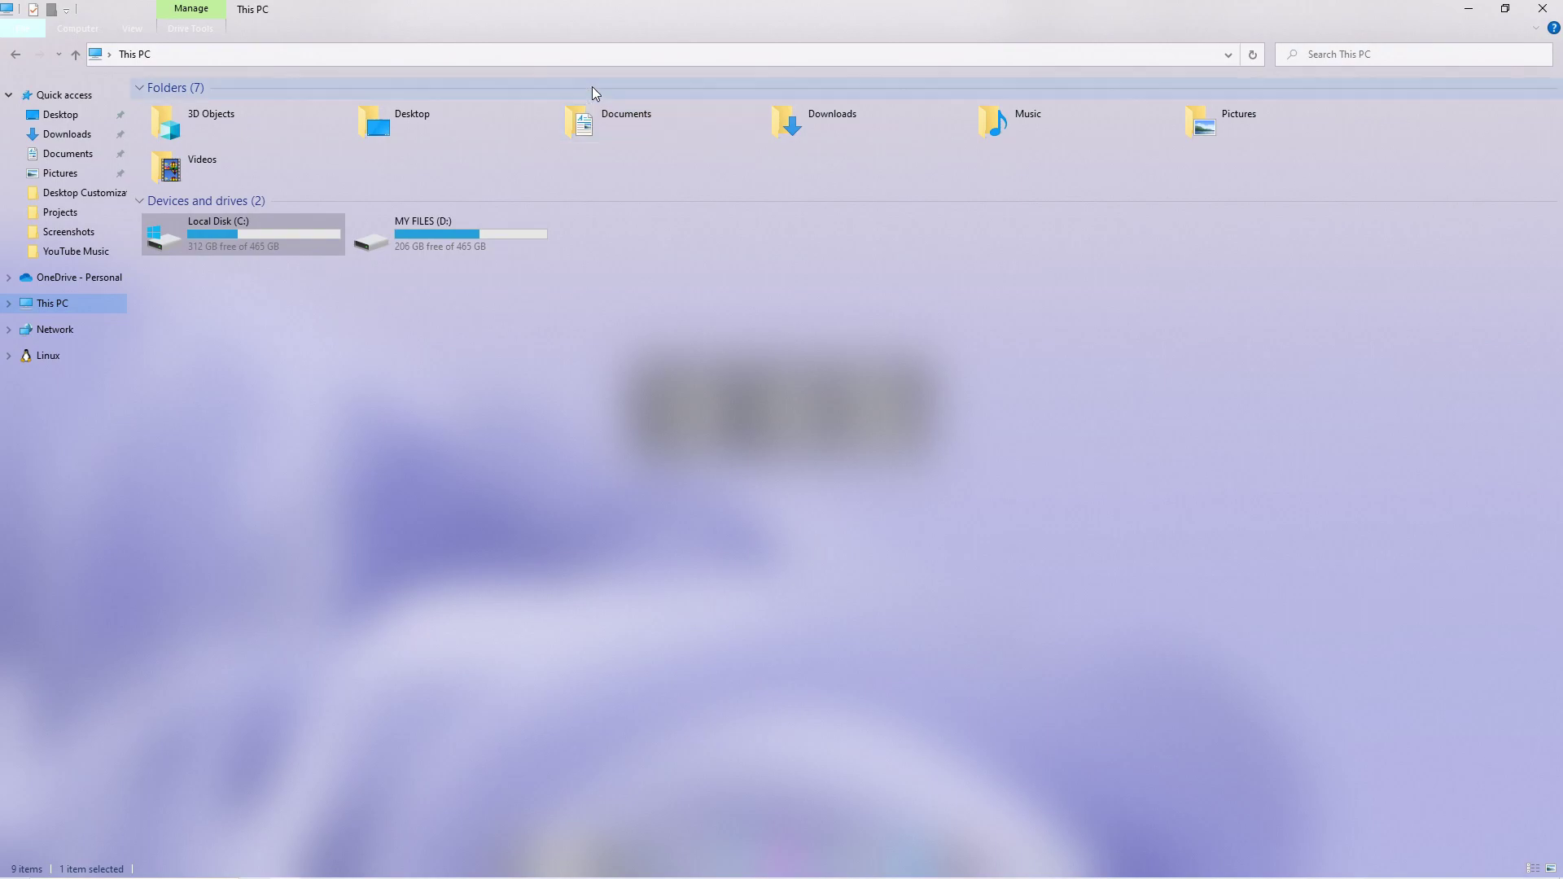
left_click_drag(589, 17, 713, 78)
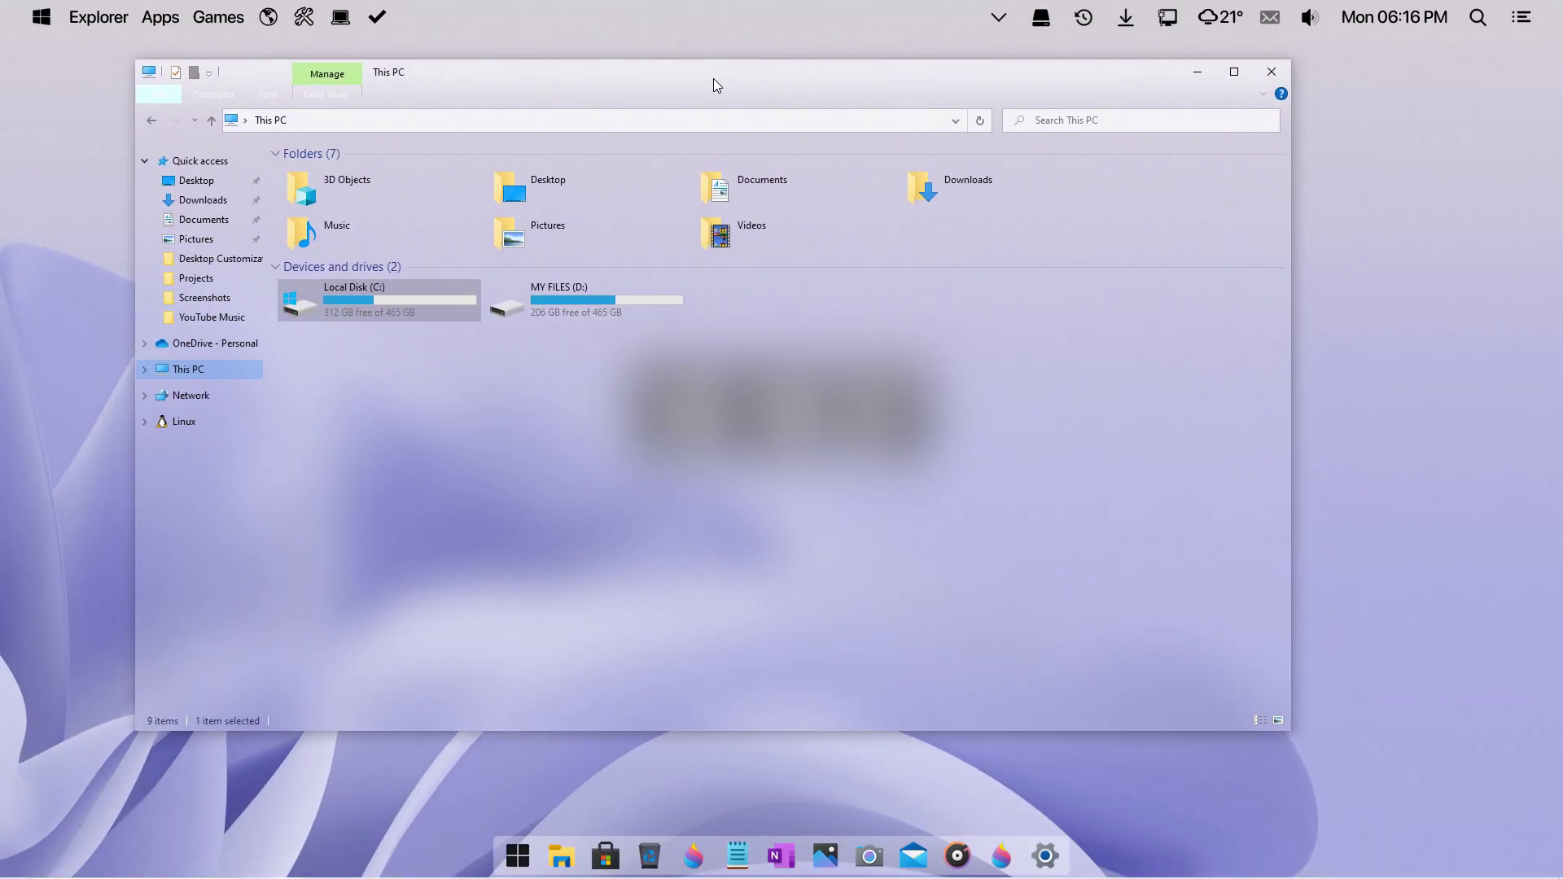
left_click(1272, 74)
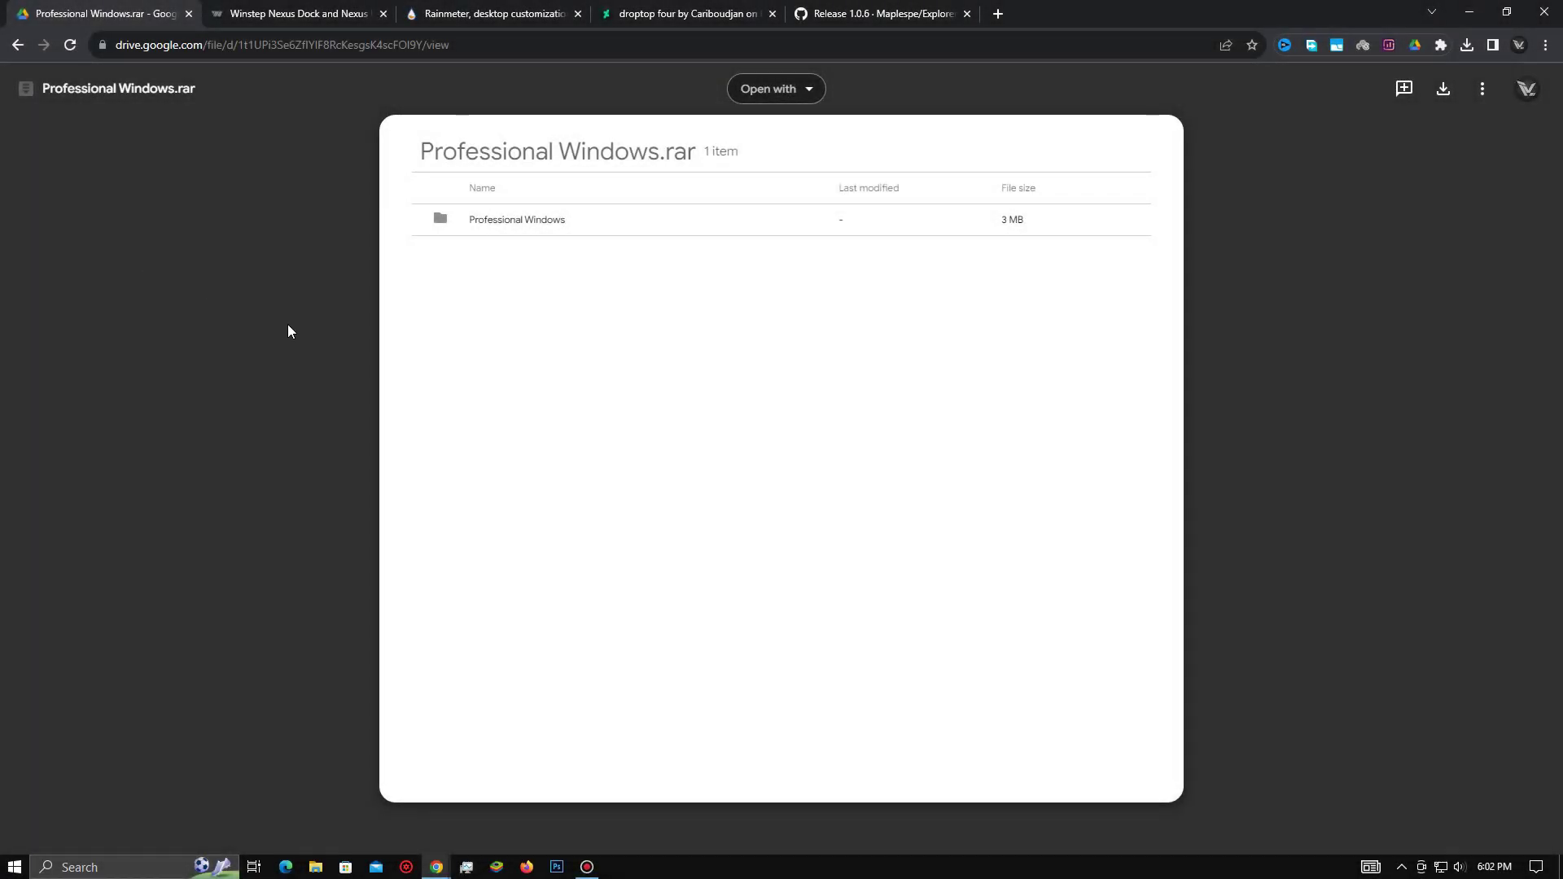
- Download Professional Windows.rar from Google Drive and go to the free Winstep Nexus download section
left_click(1444, 90)
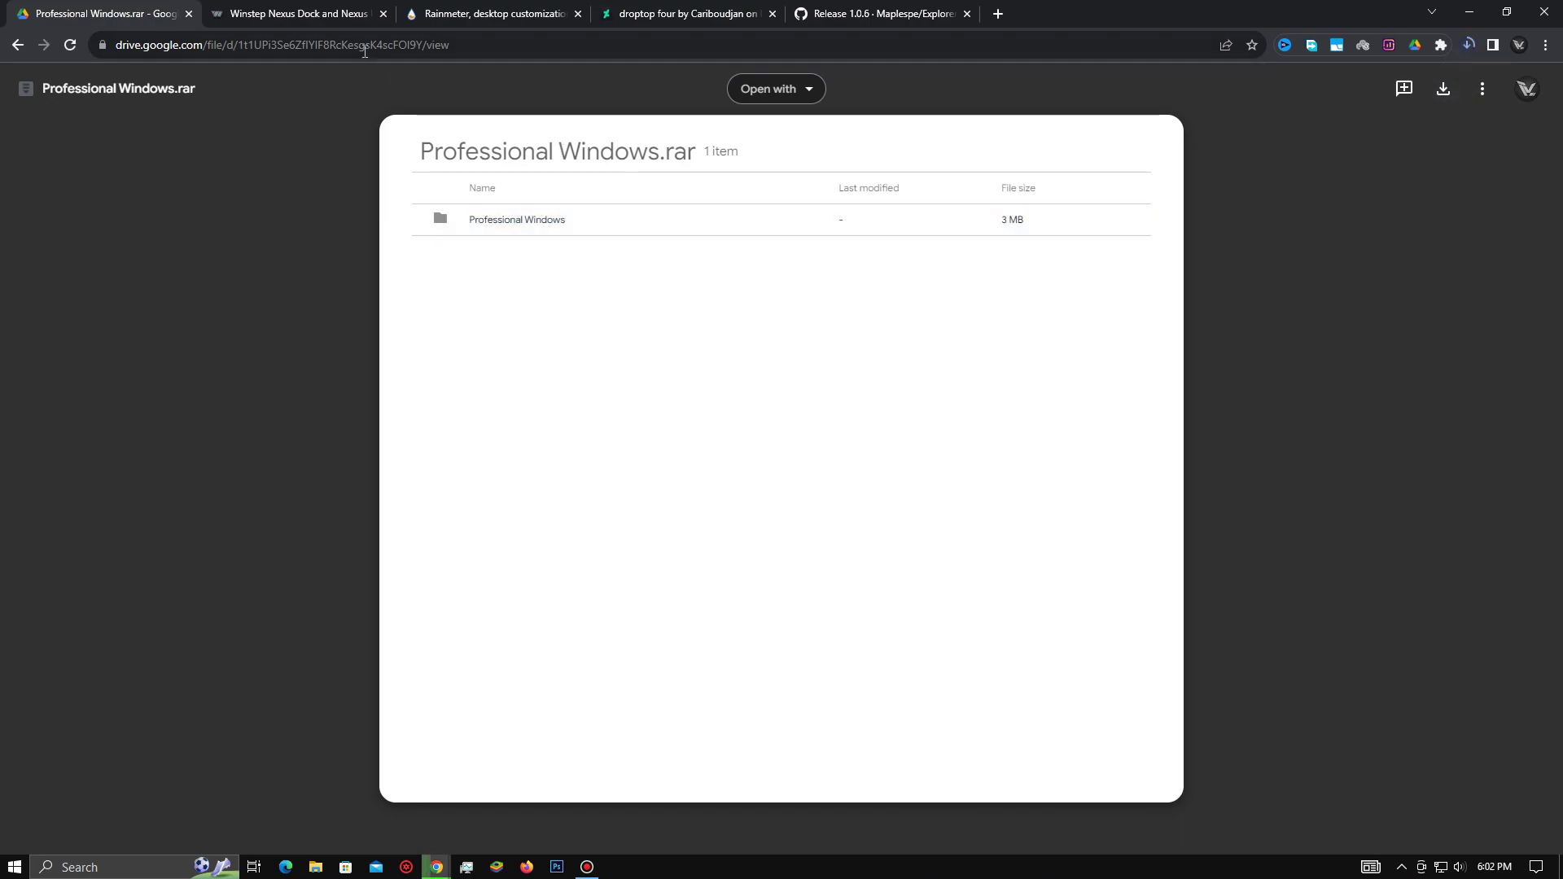
left_click(331, 16)
scroll(332, 142, "down", 6)
scroll(332, 143, "down", 1)
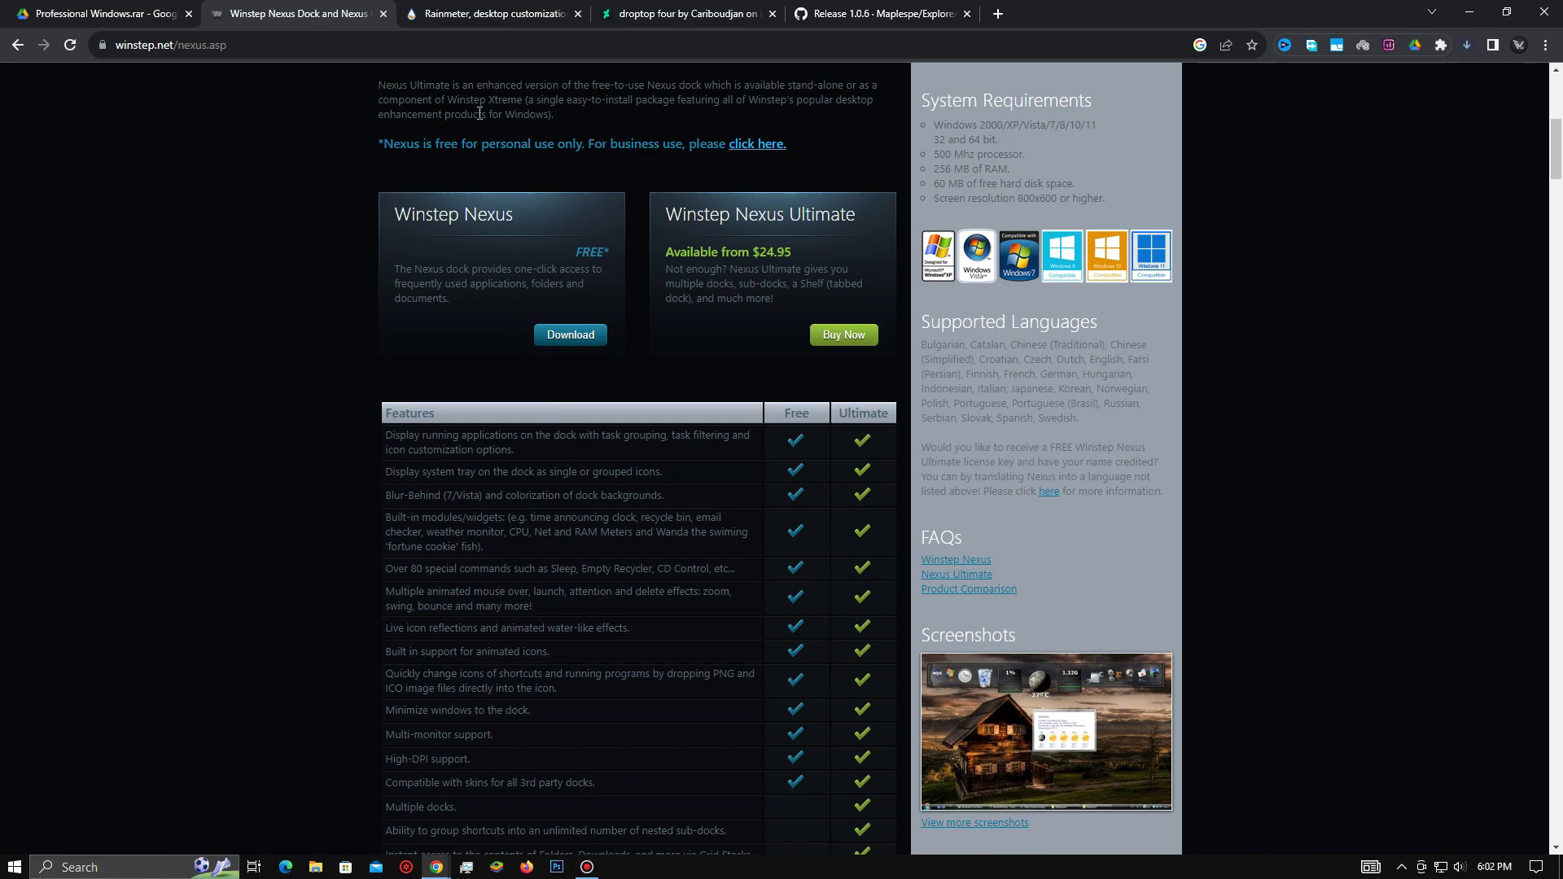
- Download the Rainmeter 4.5.18 release from rainmeter.net
left_click(481, 16)
scroll(454, 169, "down", 3)
scroll(454, 176, "down", 1)
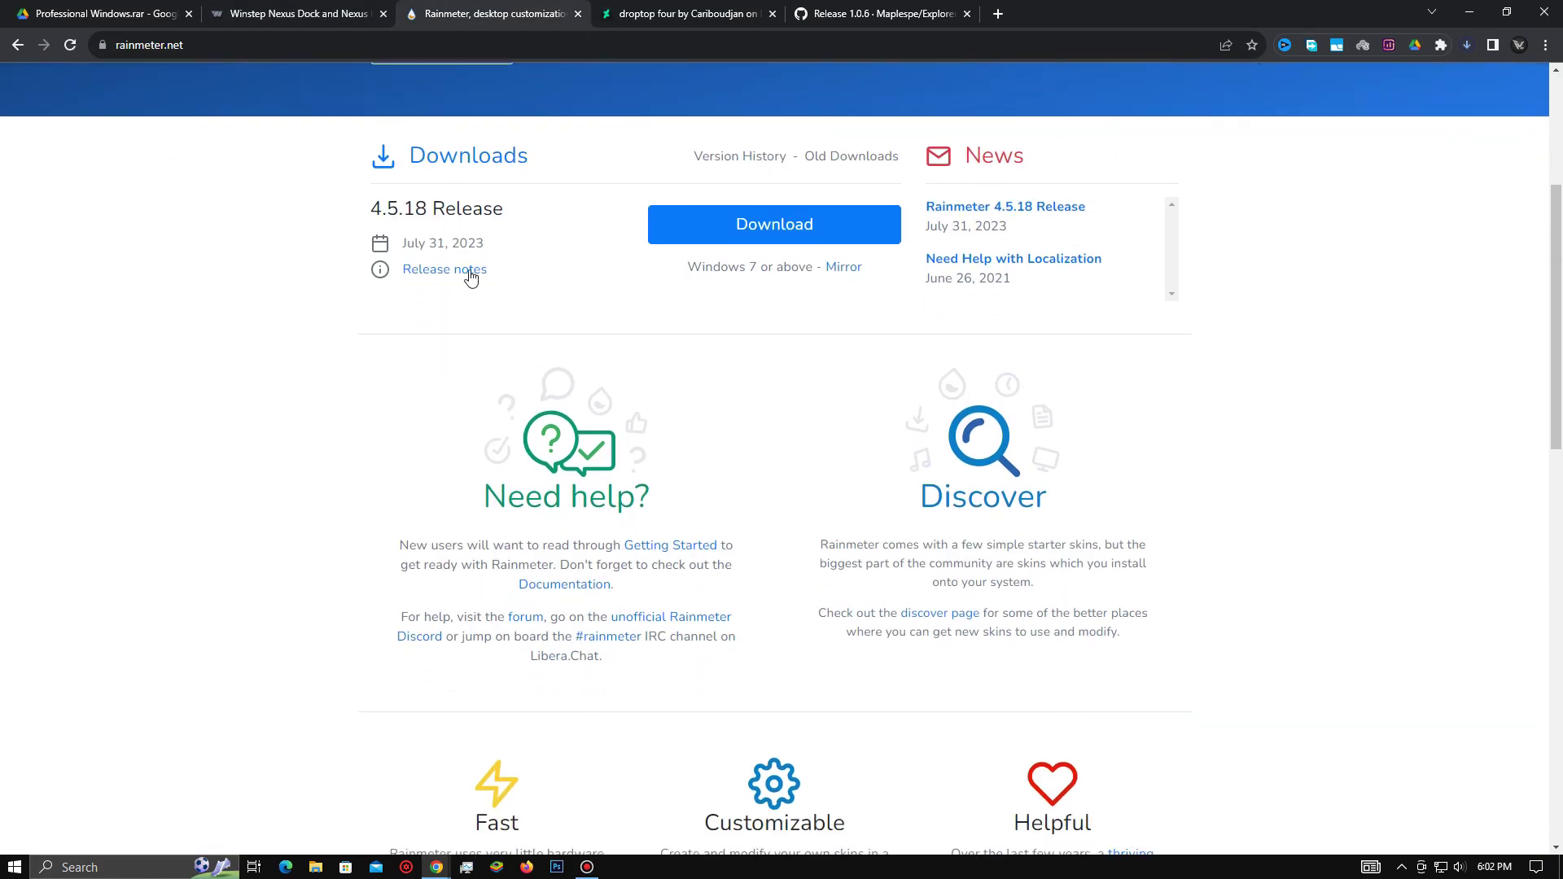
left_click(722, 229)
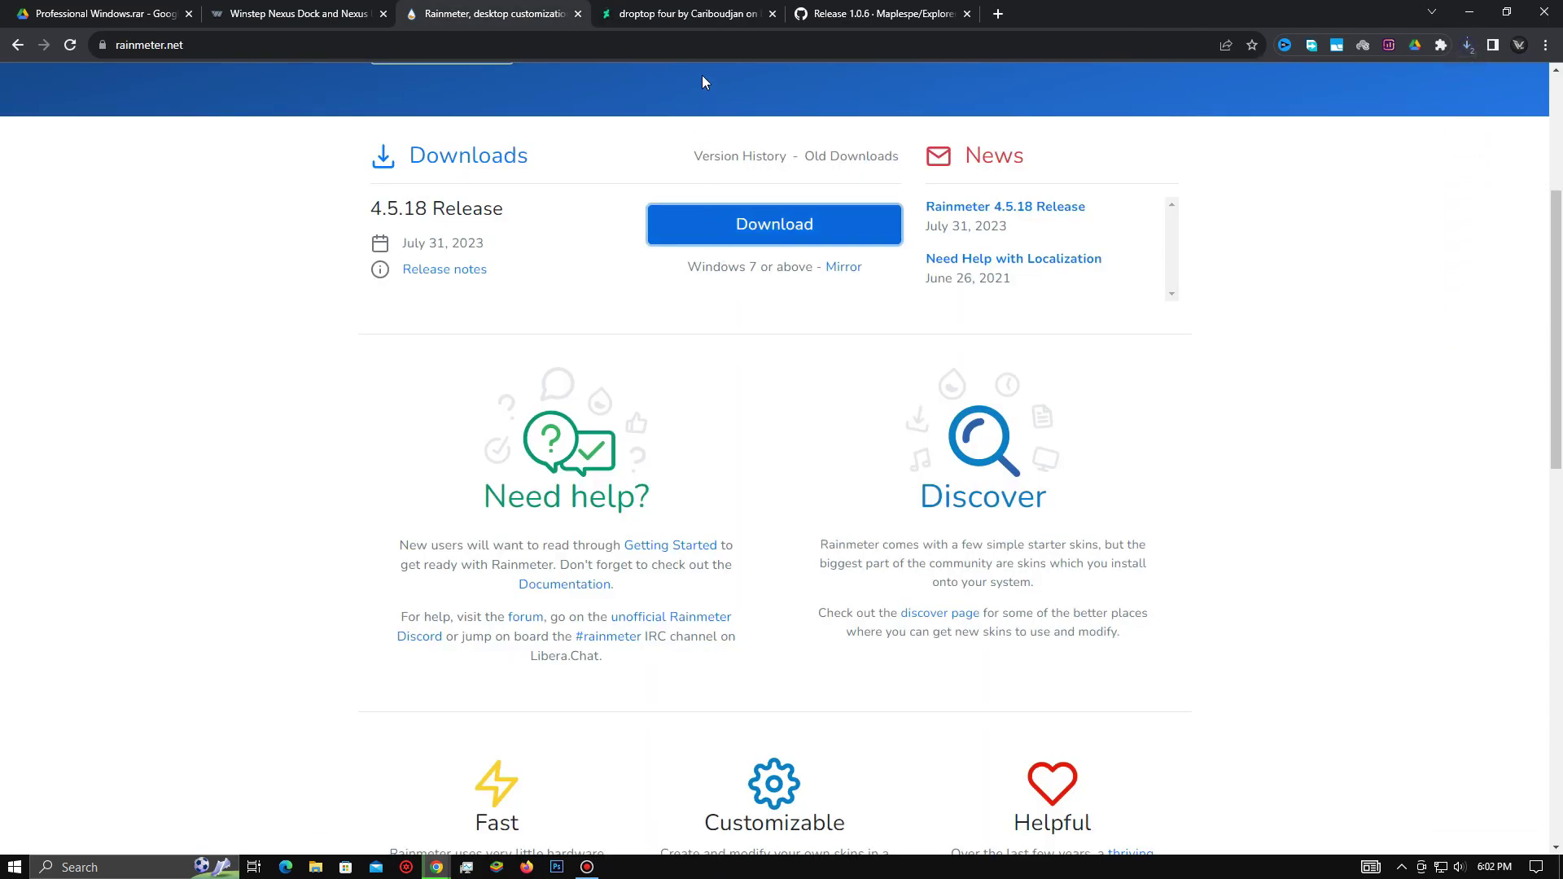
- Follow the DeviantArt page's link to Droptopfour.com and download the free base version of Droptop Four
left_click(705, 23)
scroll(708, 439, "down", 8)
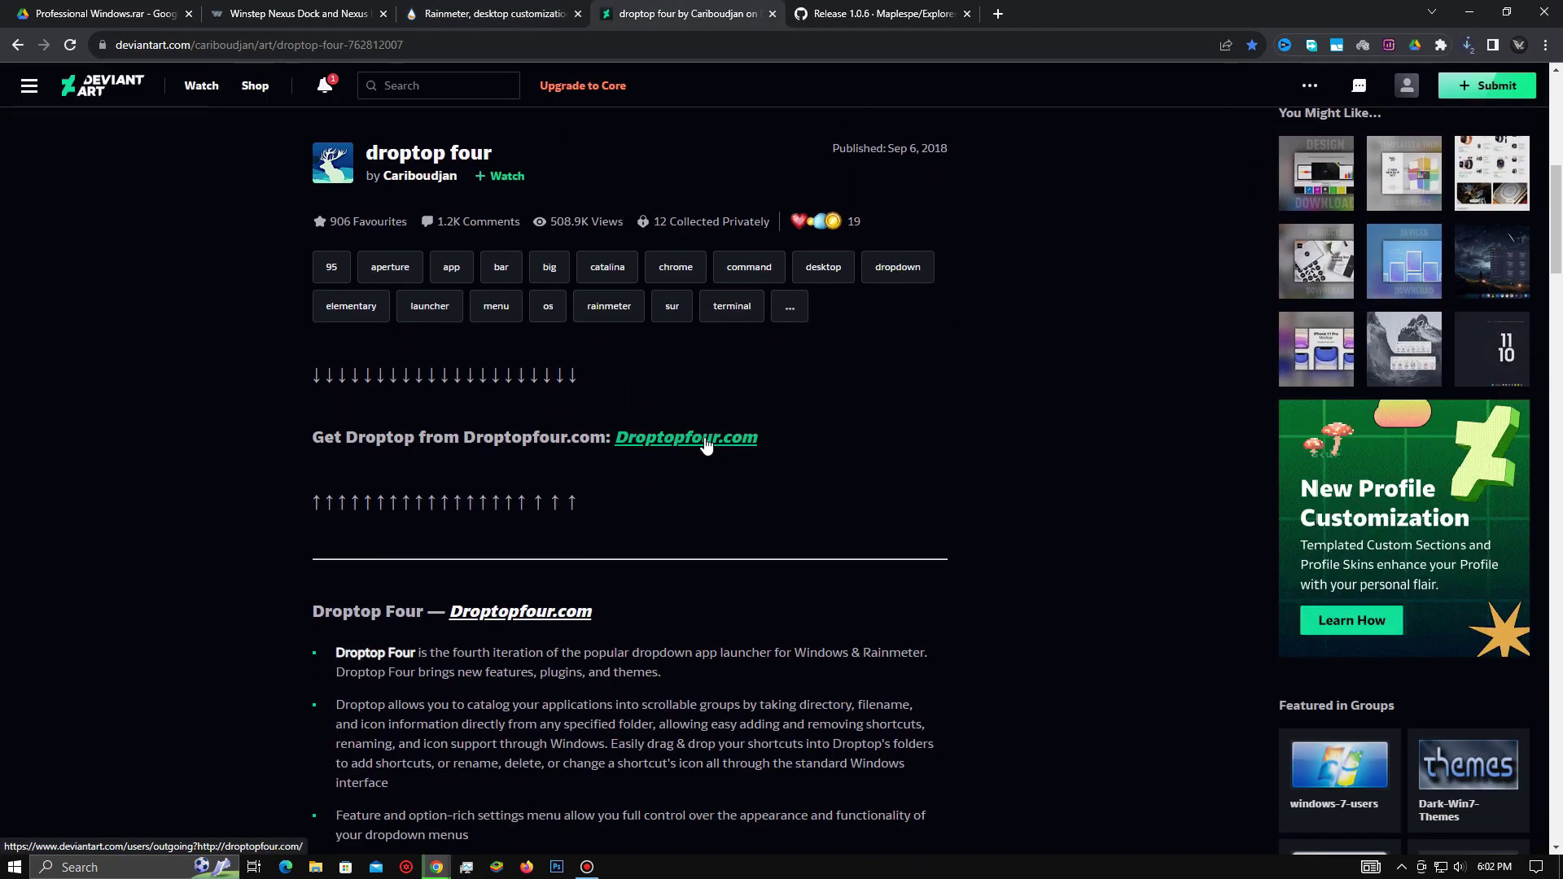
left_click(709, 440)
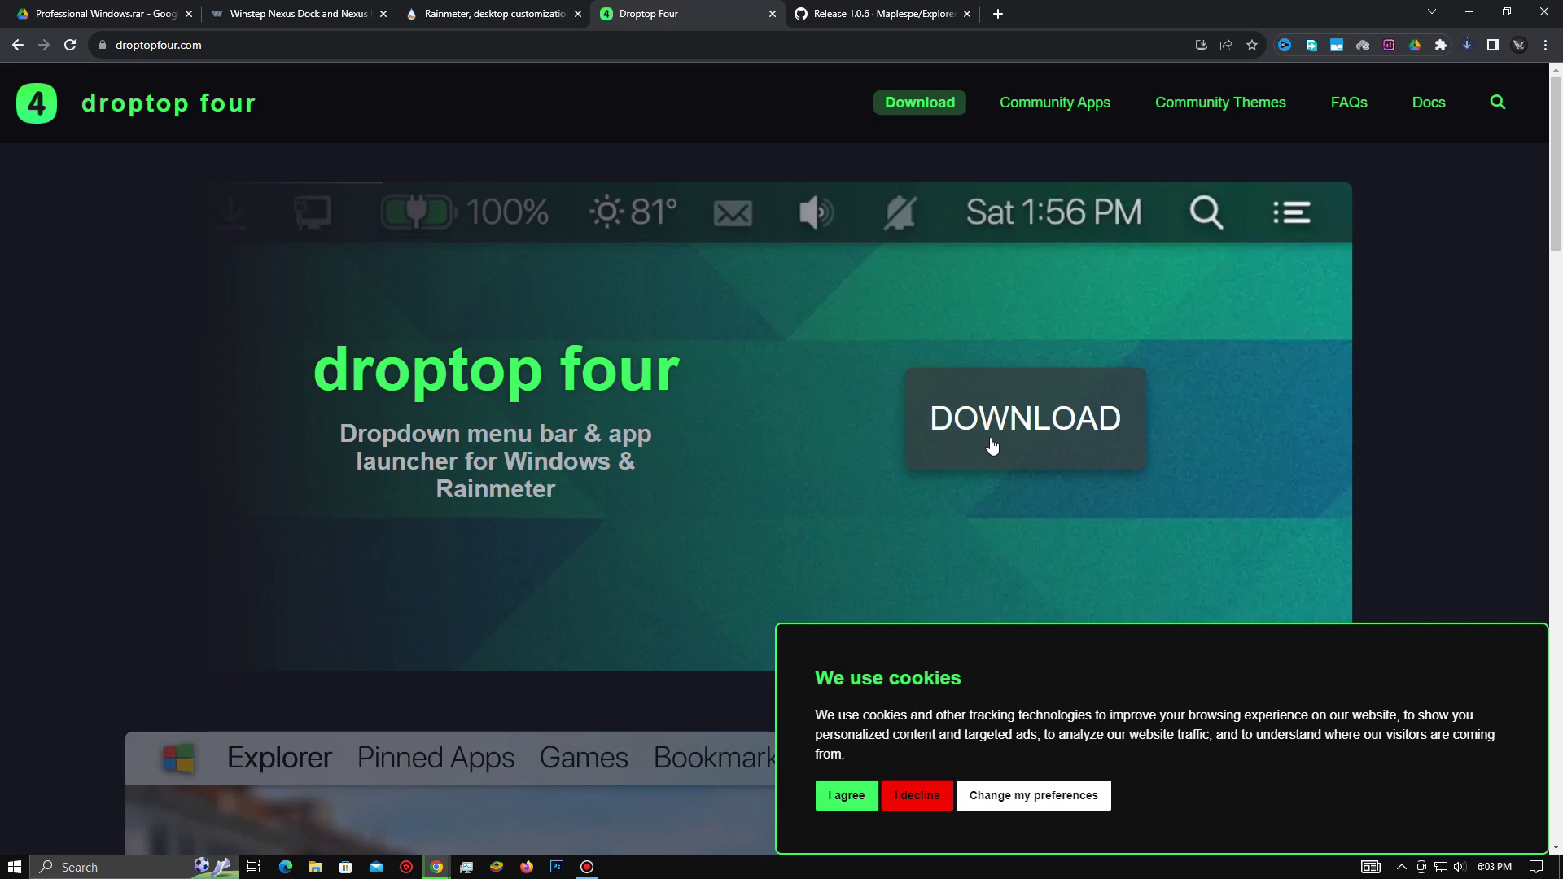
left_click(956, 446)
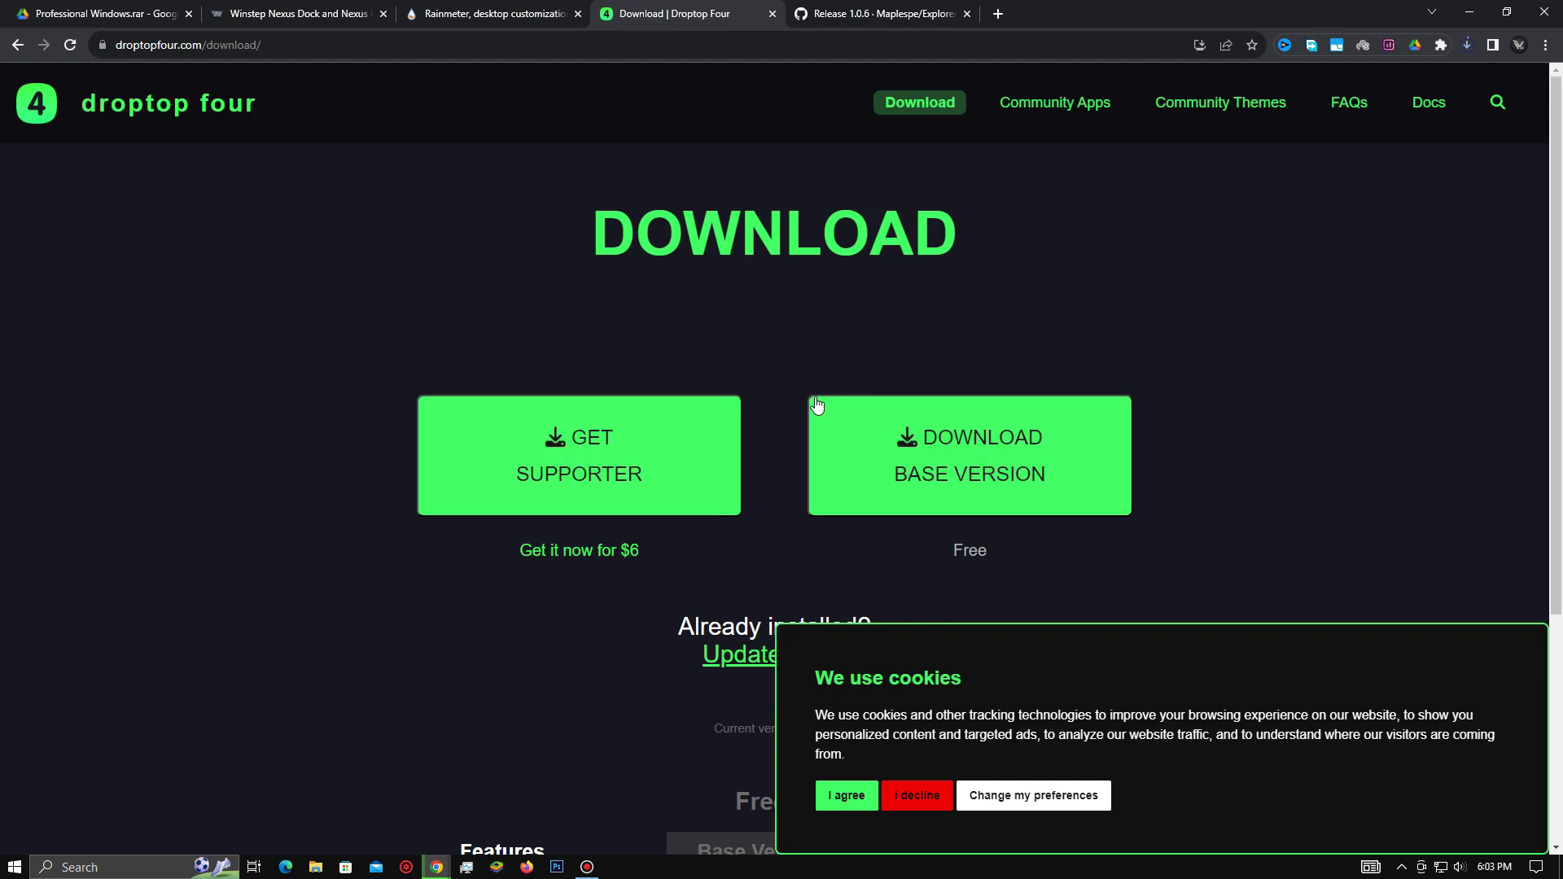
left_click(929, 469)
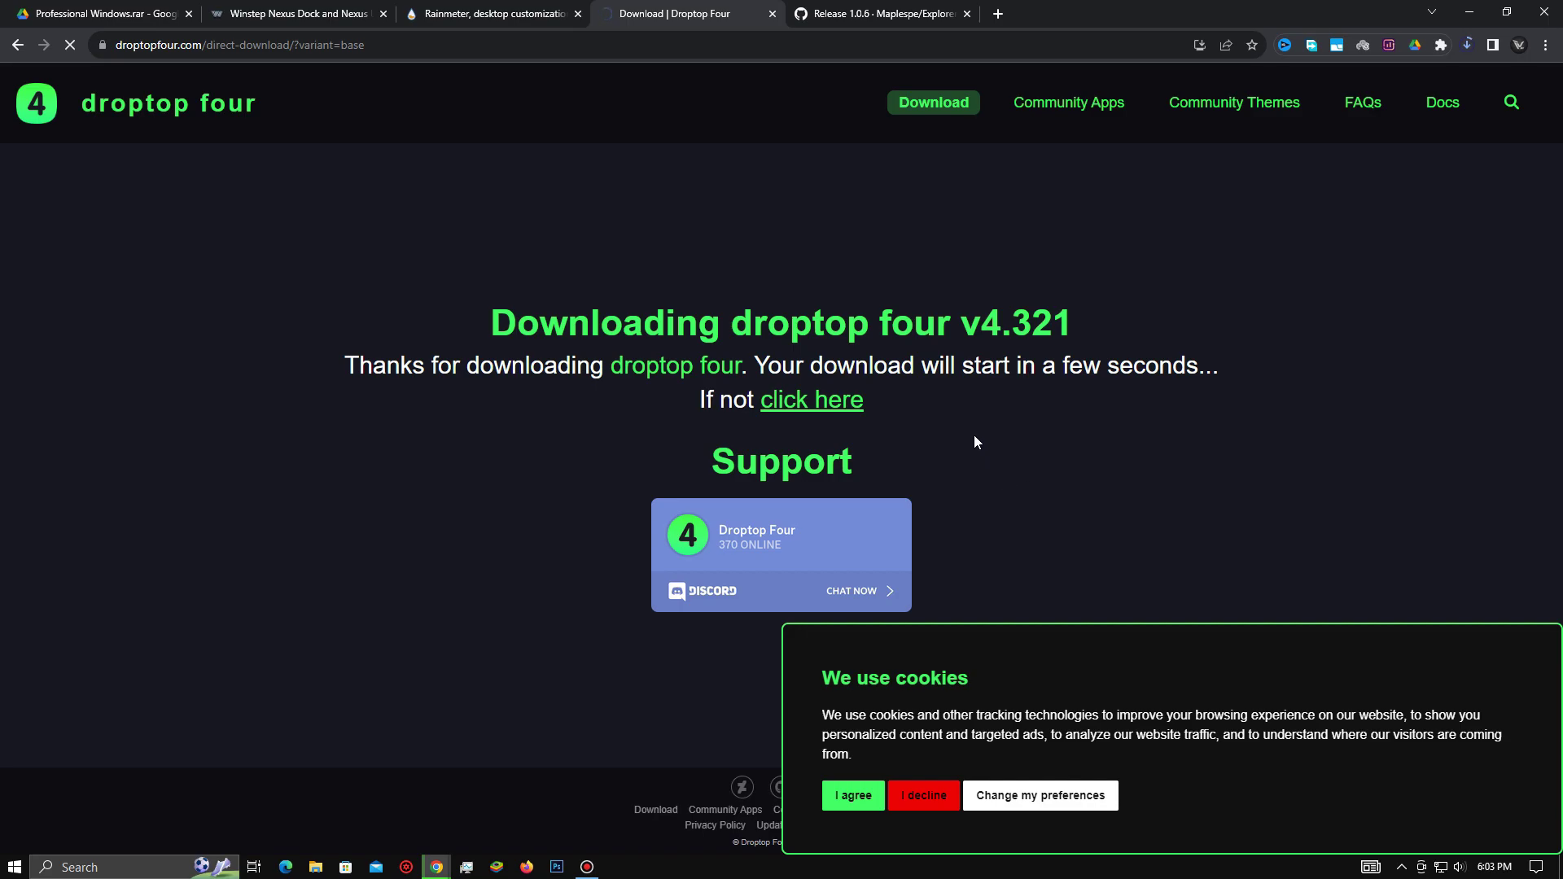
- Download Release_x64.zip from the ExplorerBlurMica 1.0.6 release assets on GitHub
left_click(877, 22)
scroll(793, 293, "down", 5)
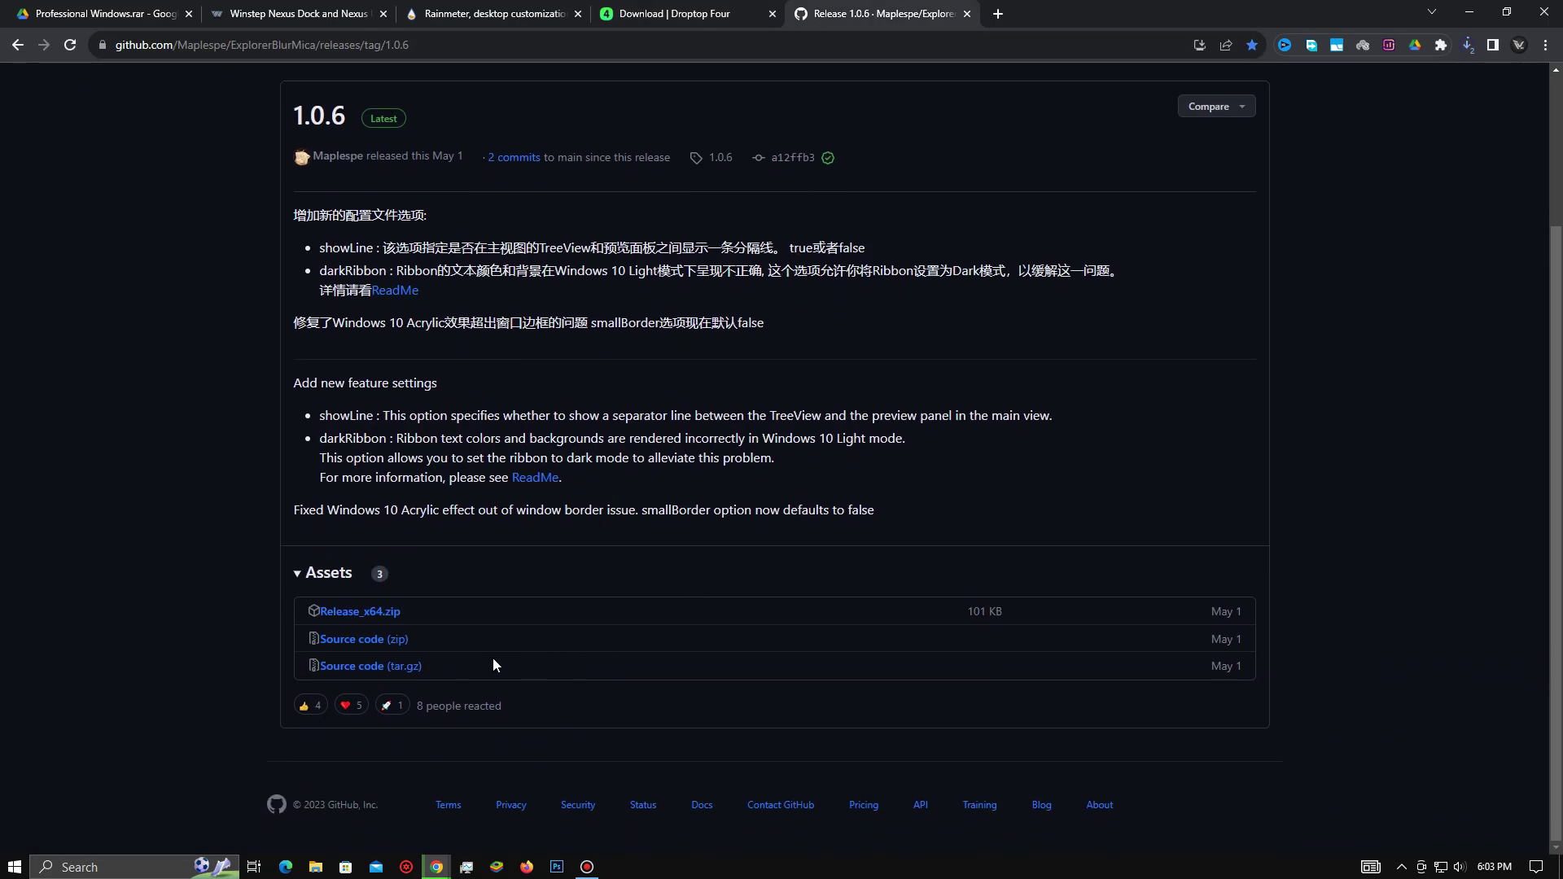
left_click(337, 623)
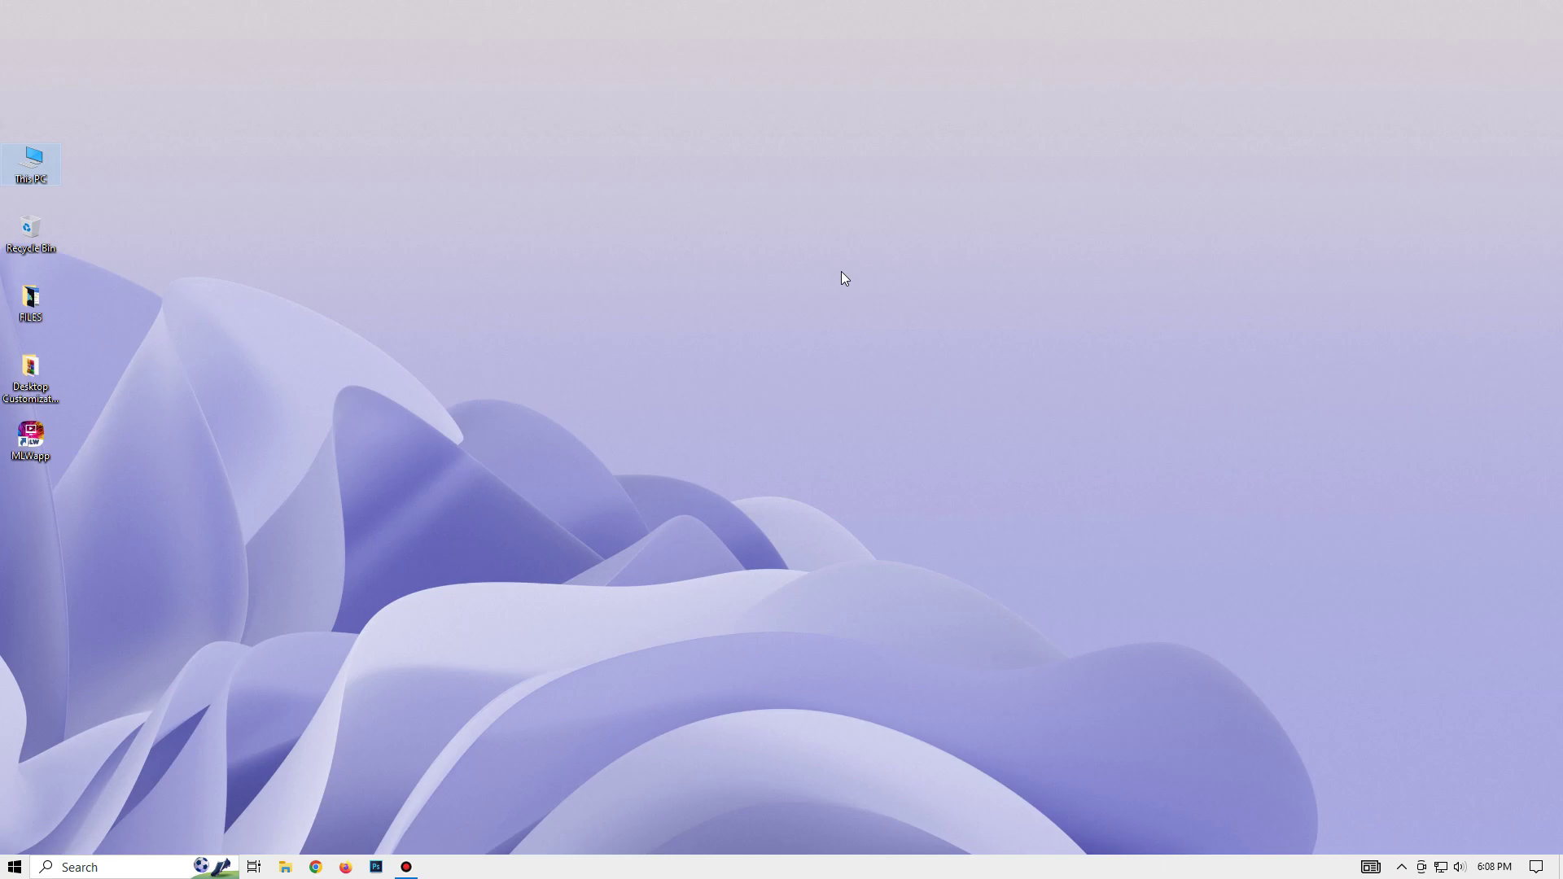
- Open the Desktop Customization Tool folder on the desktop and extract the Professional Windows archive into it
double_click(42, 370)
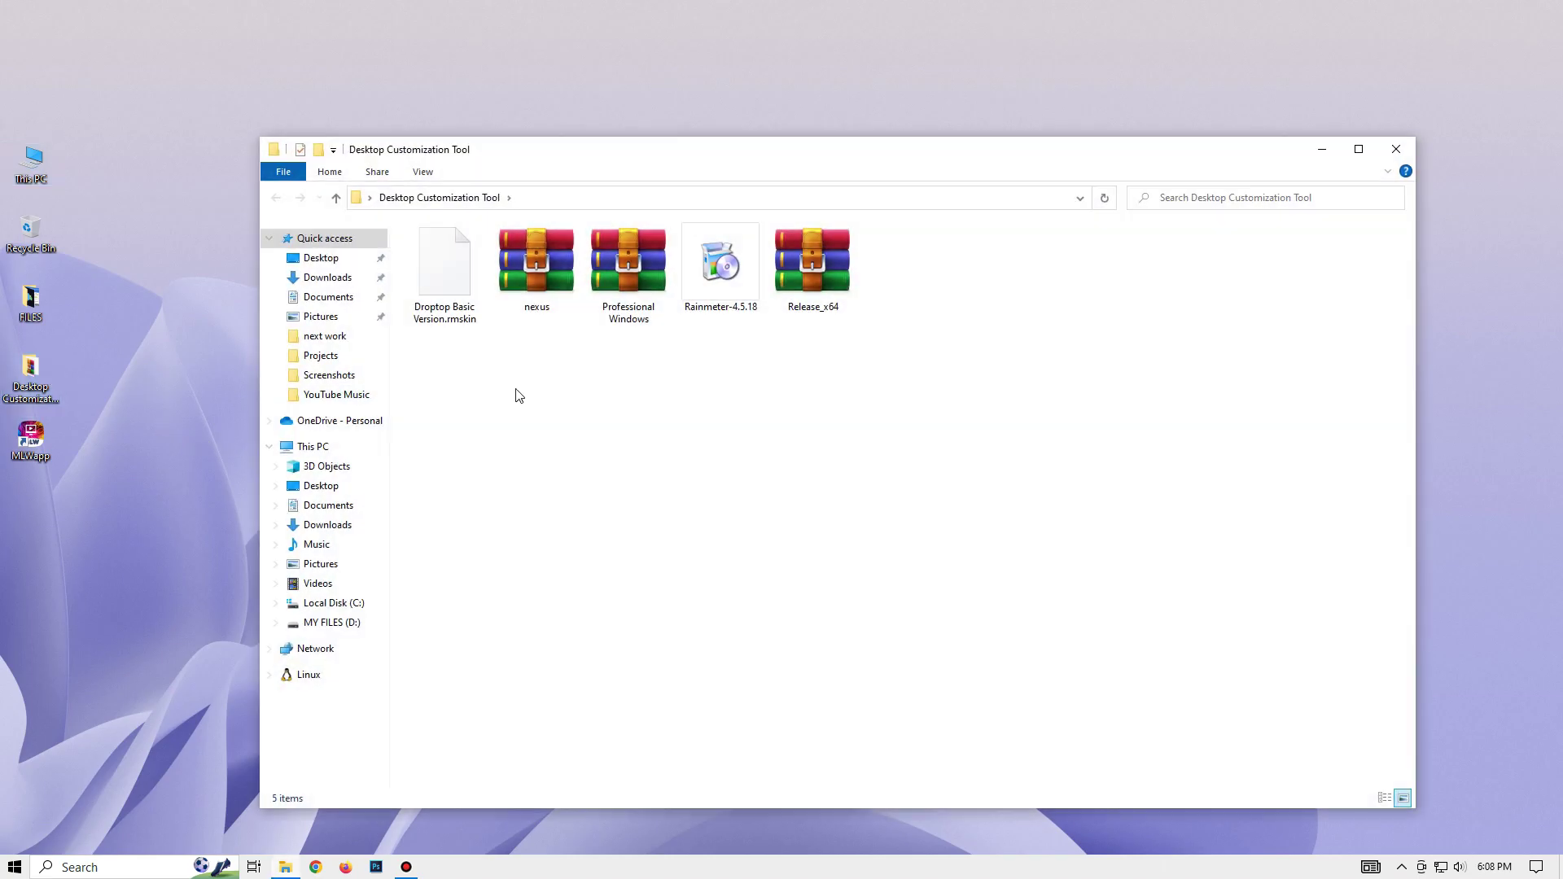
double_click(747, 156)
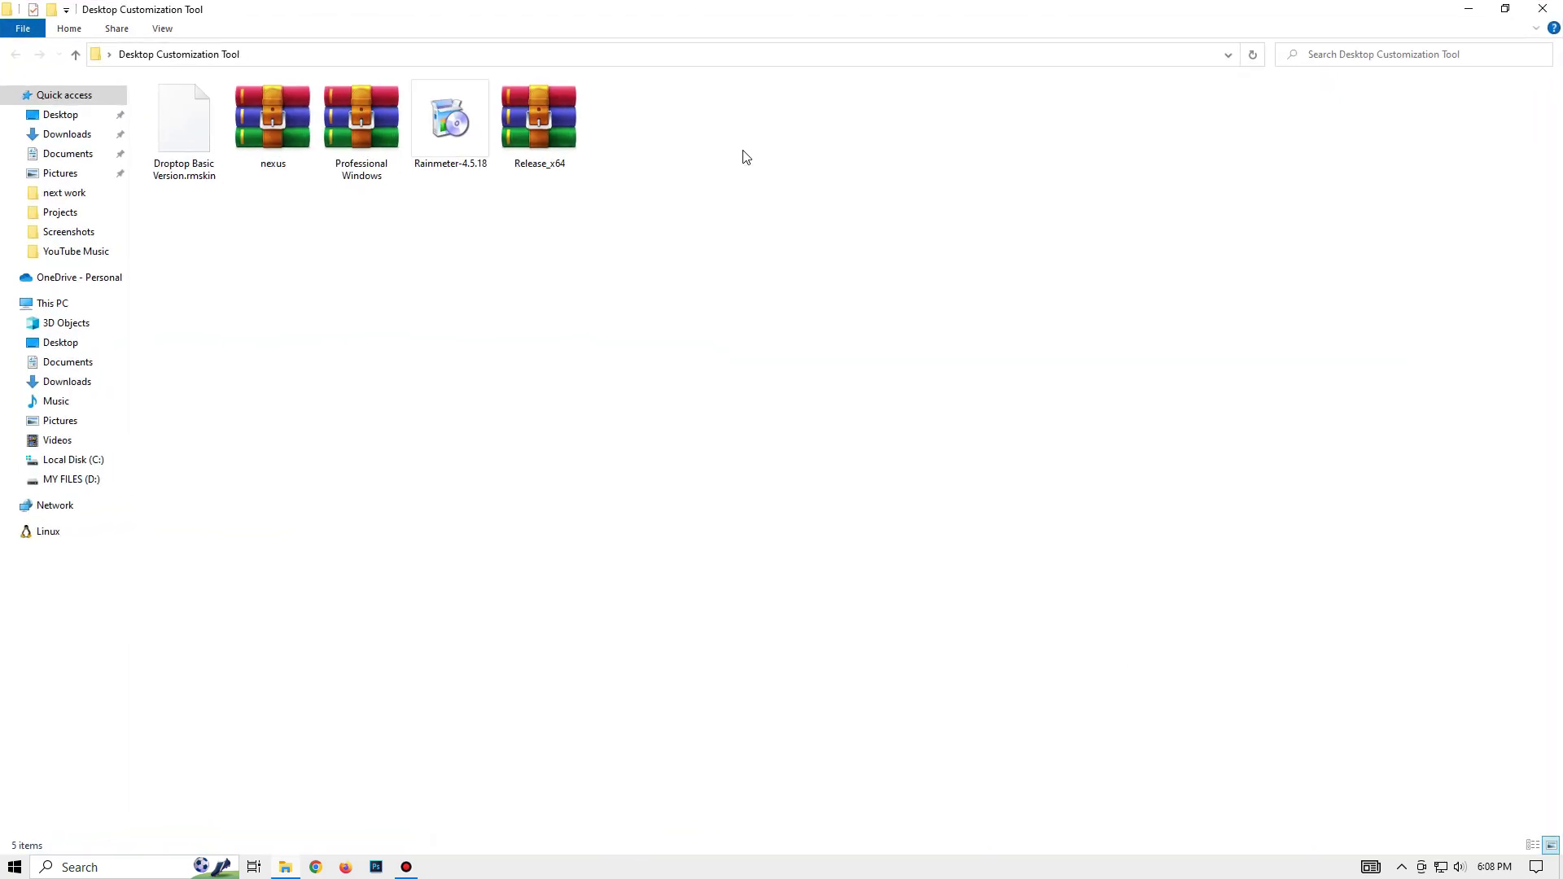
right_click(355, 127)
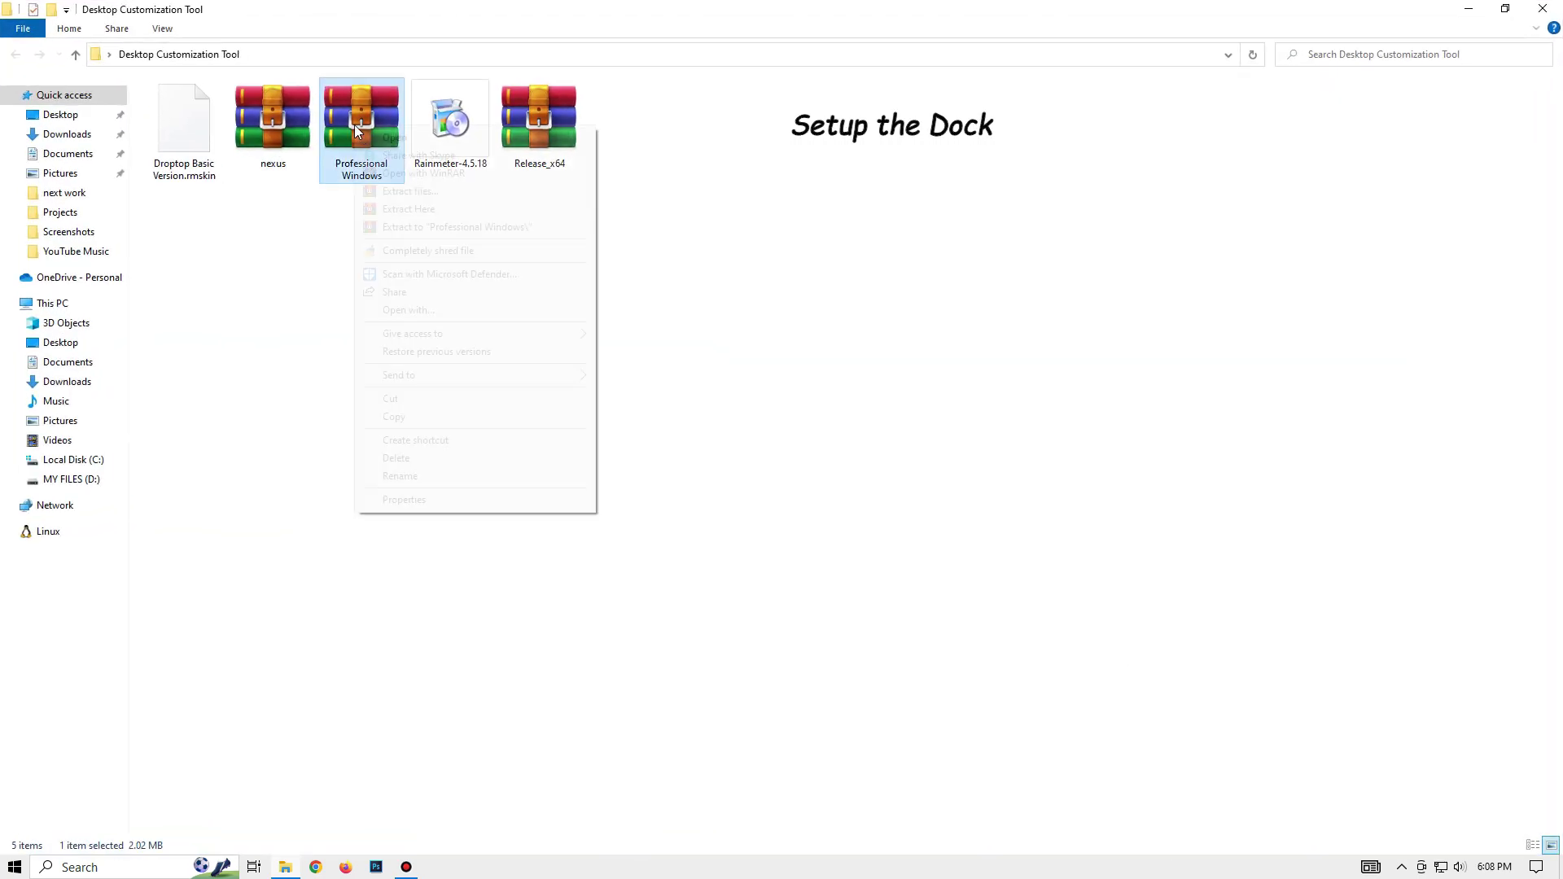
left_click(388, 192)
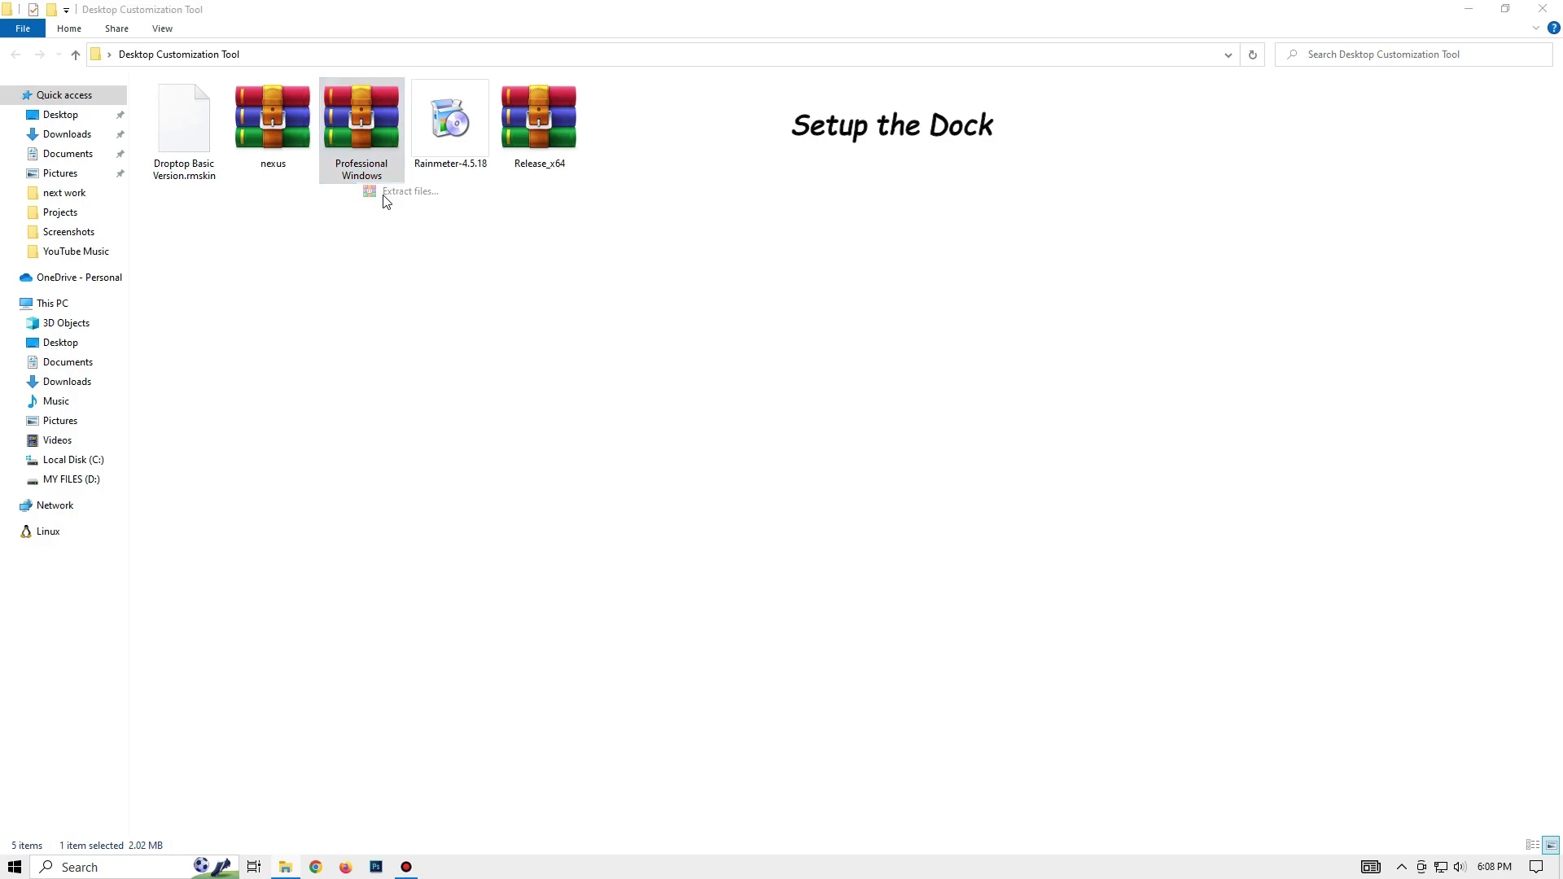
left_click(826, 616)
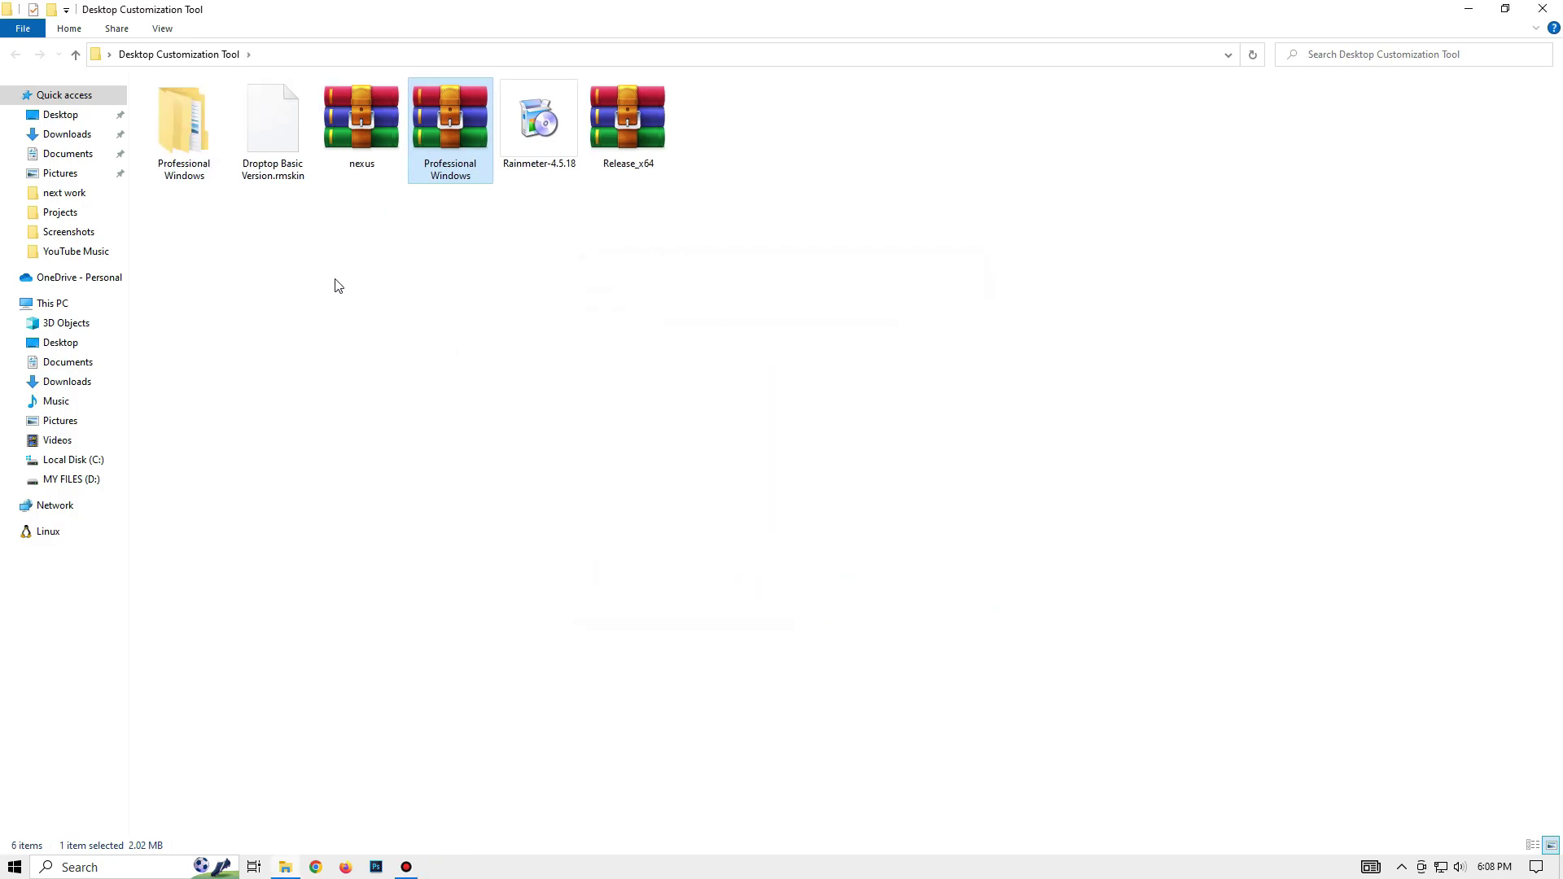
- Copy the Icons folder from the DOCK folder inside the extracted Professional Windows folder
double_click(212, 167)
left_click(210, 115)
double_click(210, 114)
double_click(173, 123)
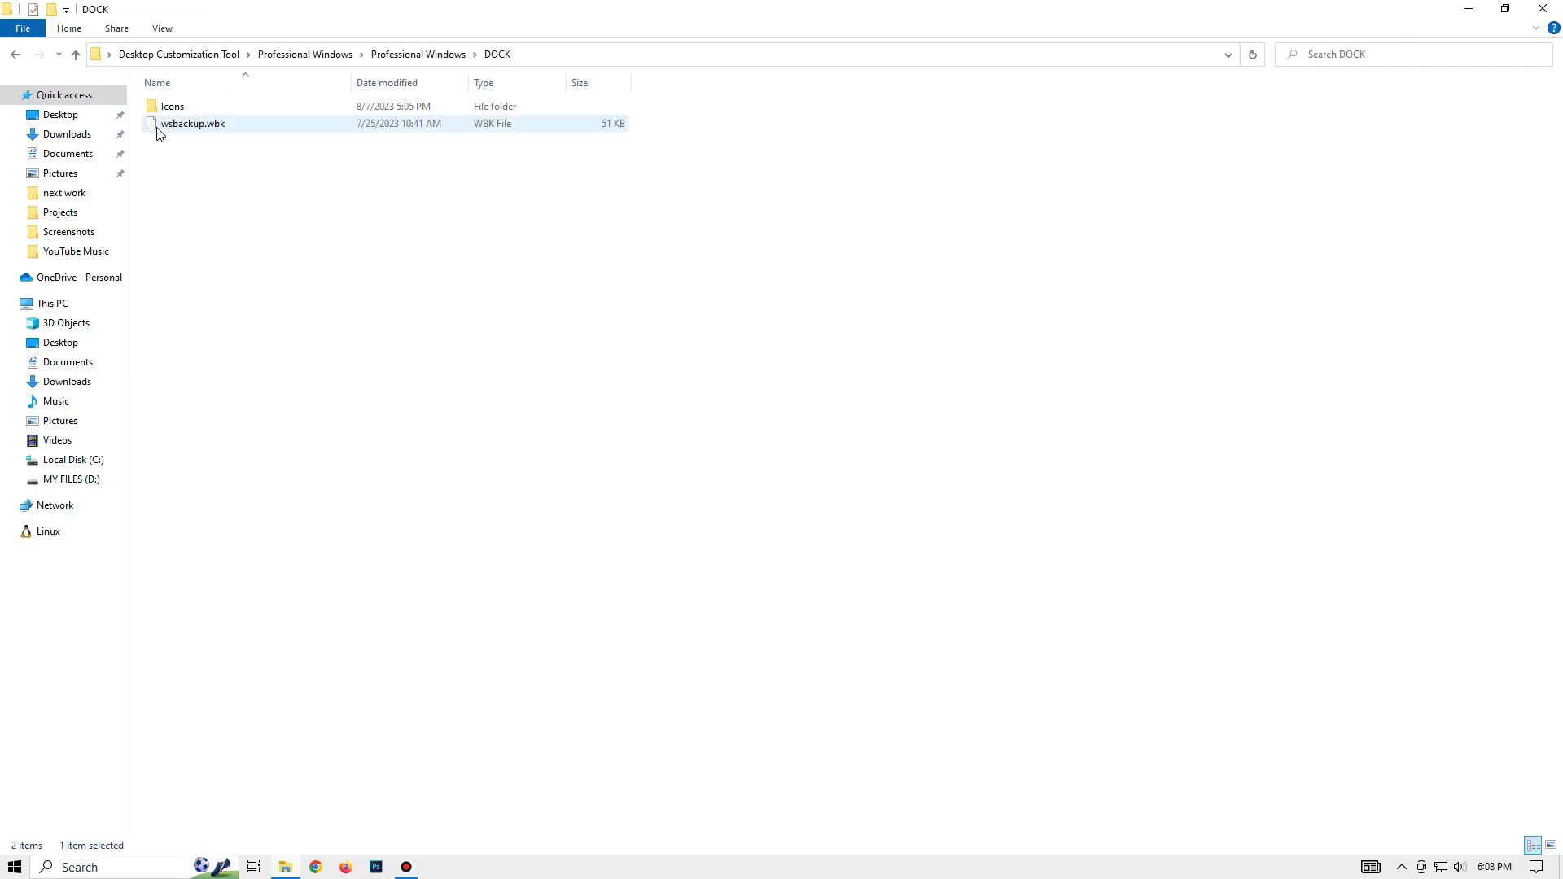
right_click(171, 113)
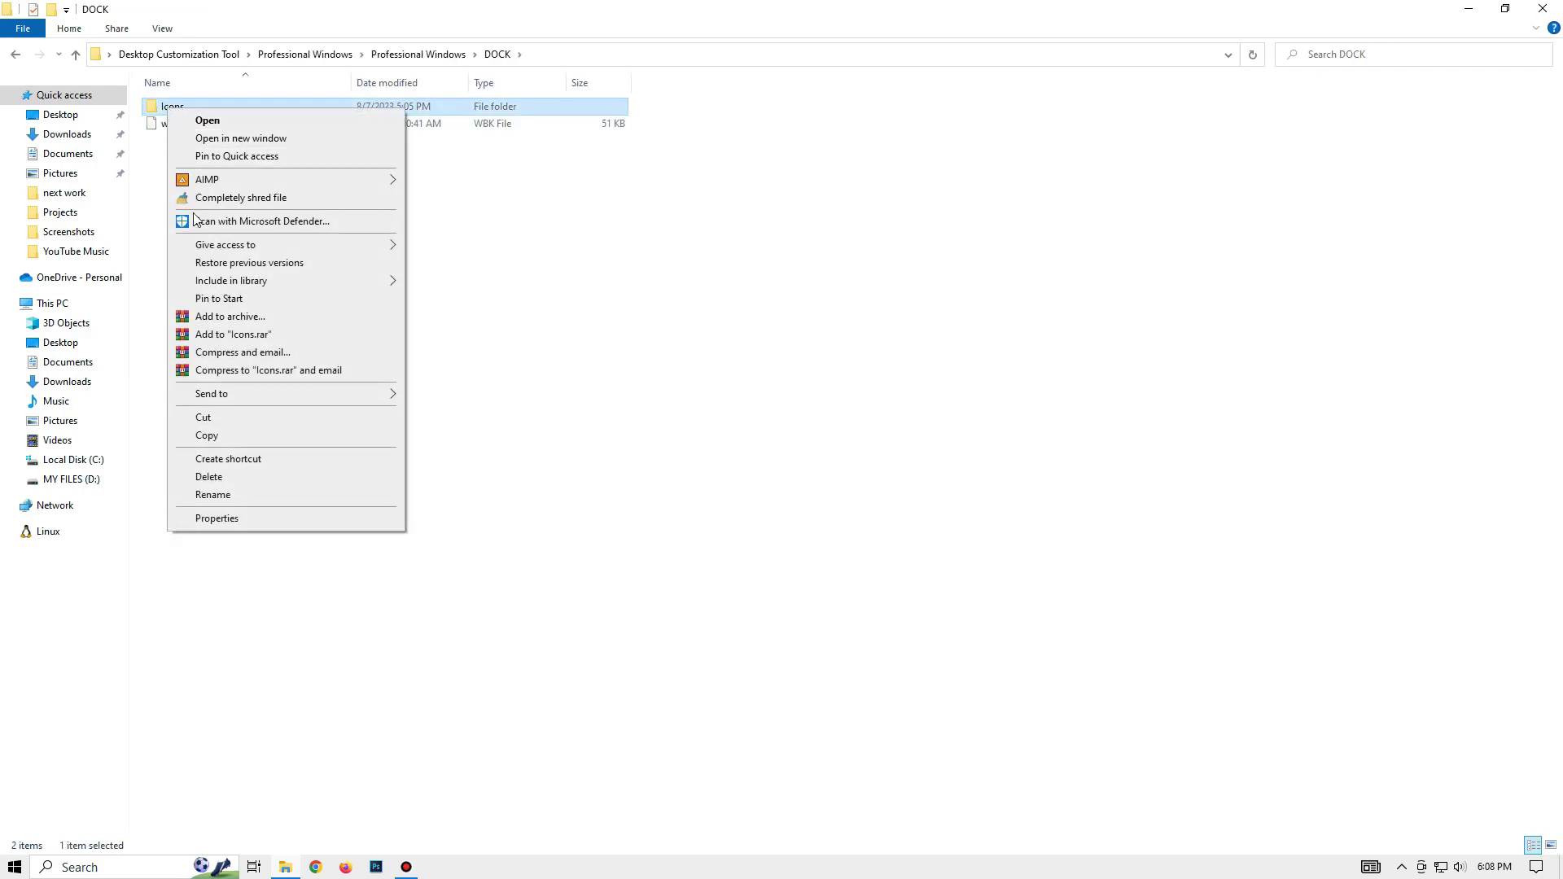
left_click(226, 437)
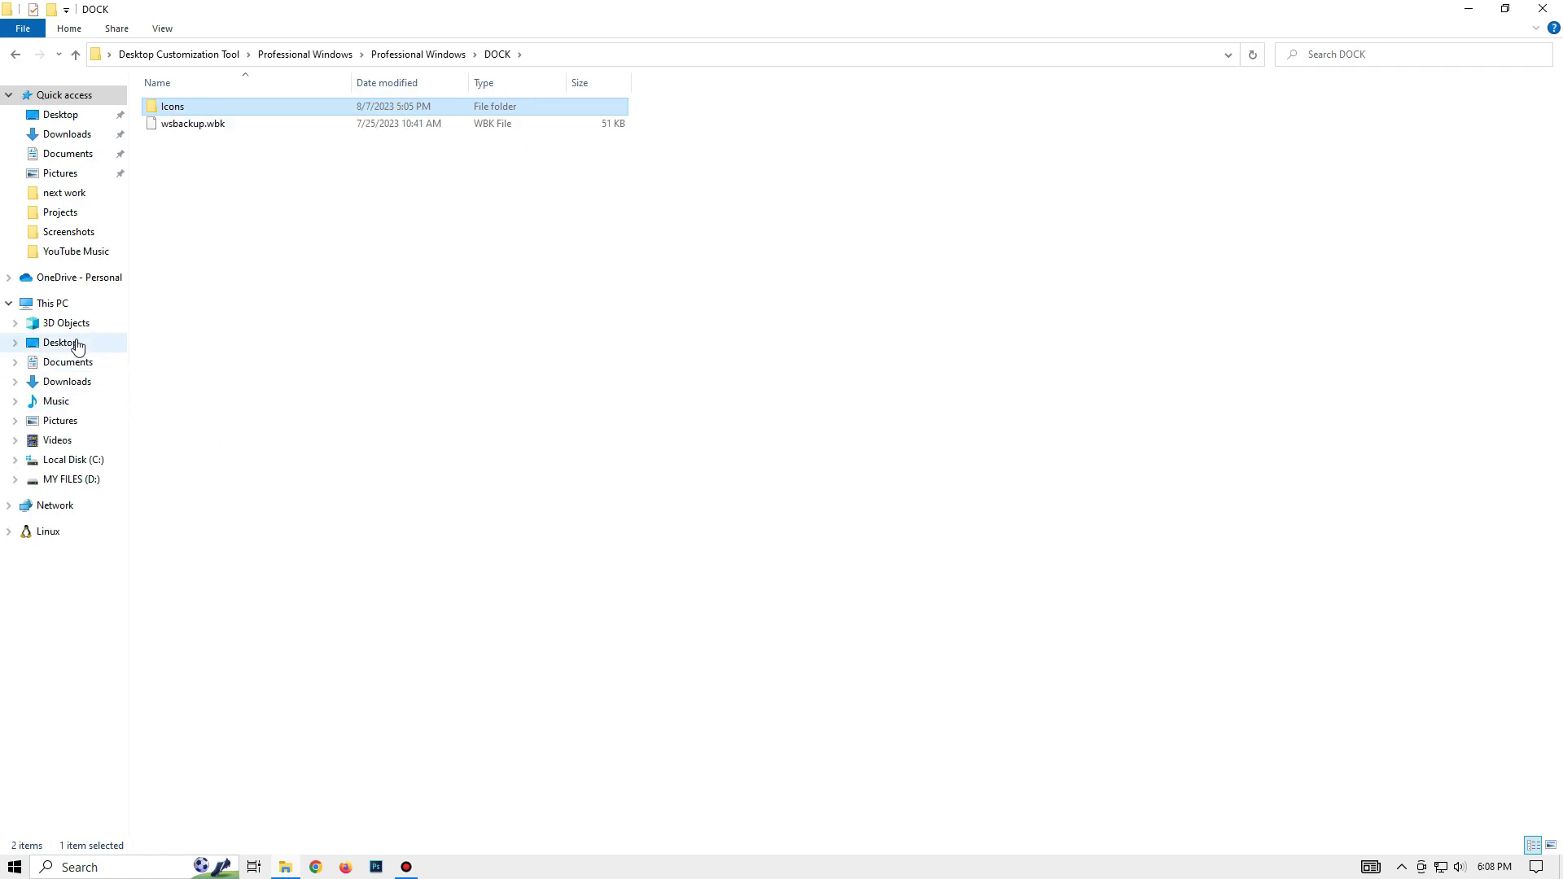
- Paste the copied Icons folder into Local Disk (C:) and close the window
left_click(53, 306)
double_click(269, 232)
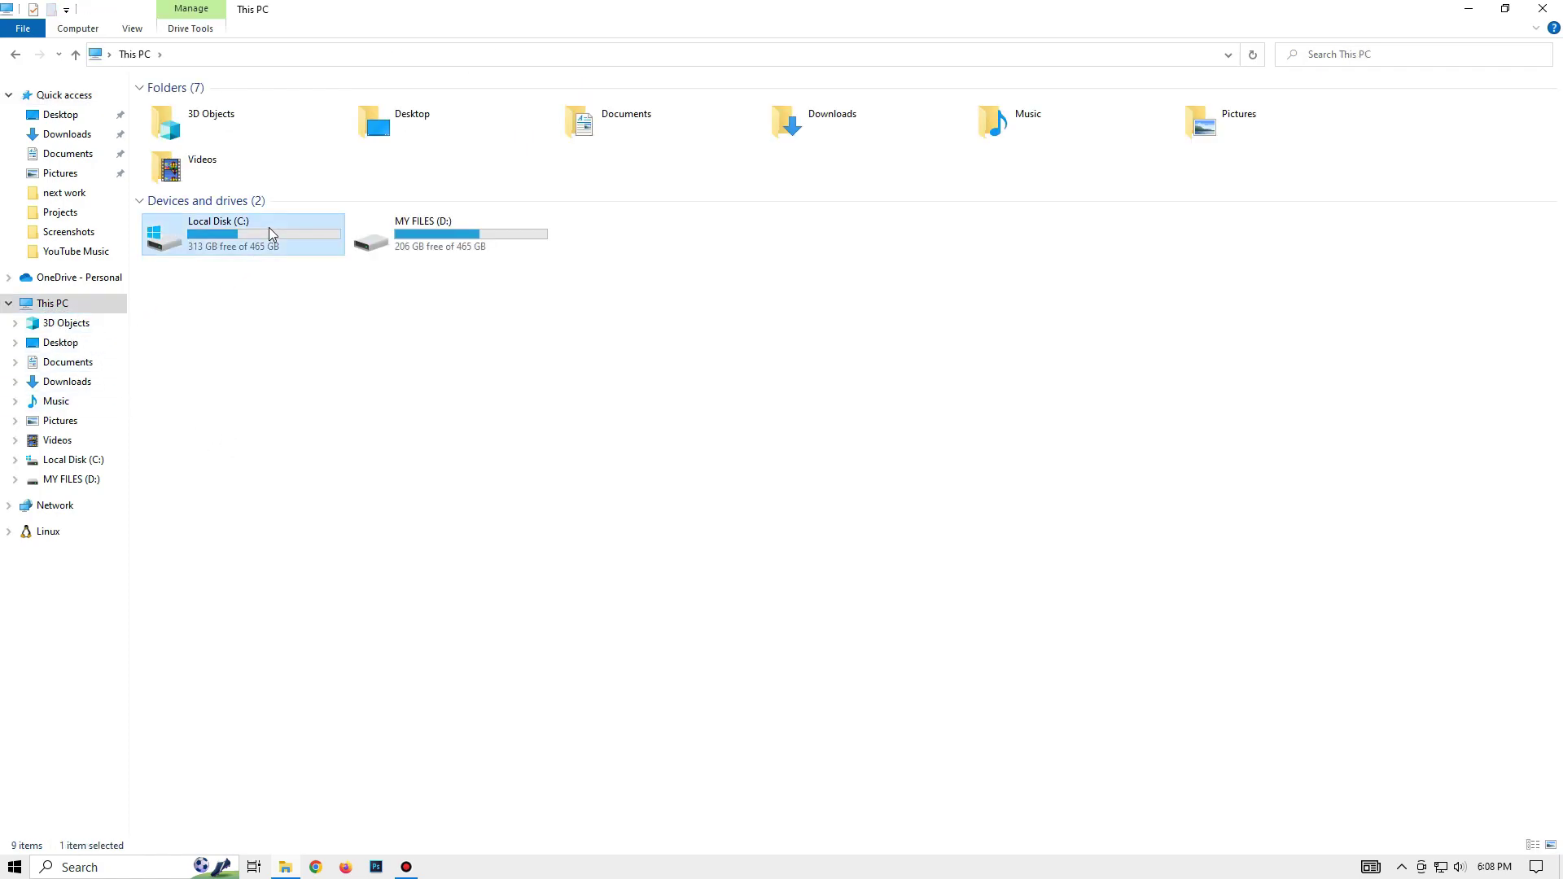
right_click(434, 369)
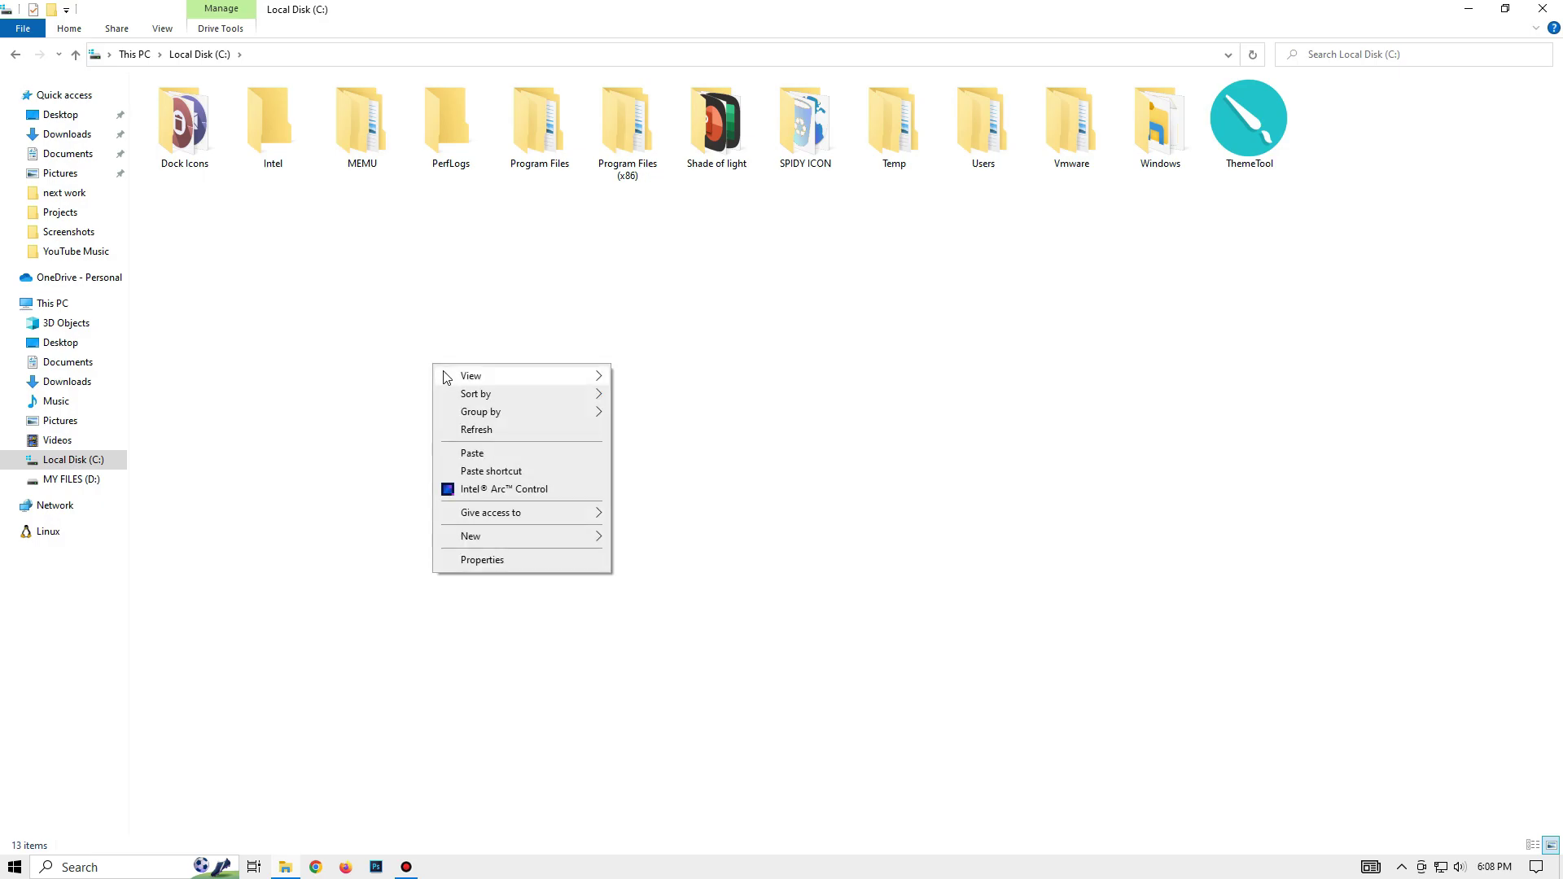
left_click(478, 454)
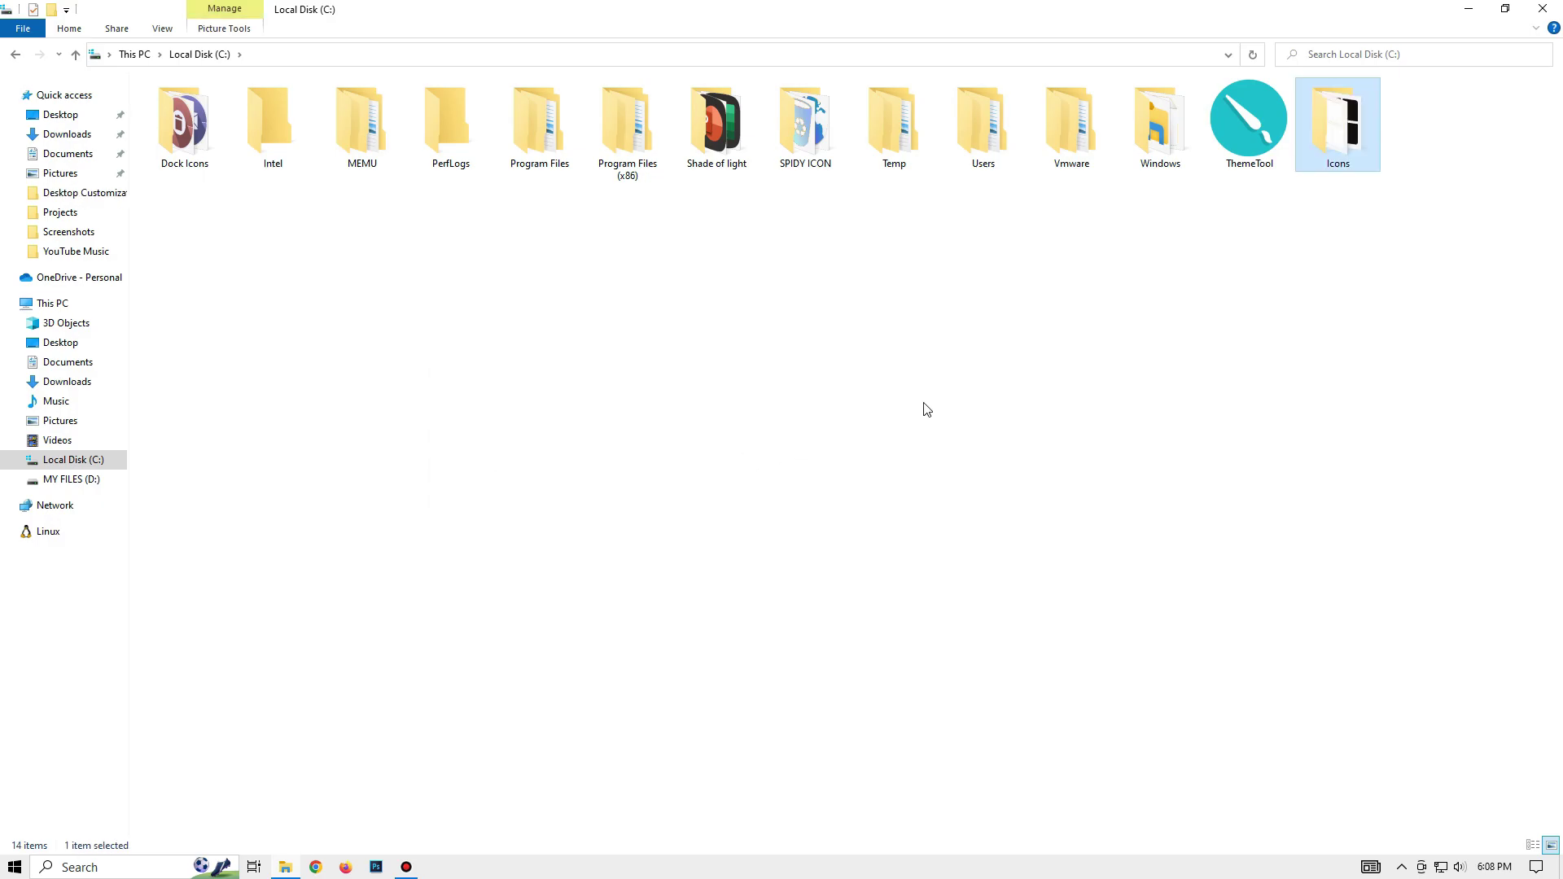
left_click(1534, 9)
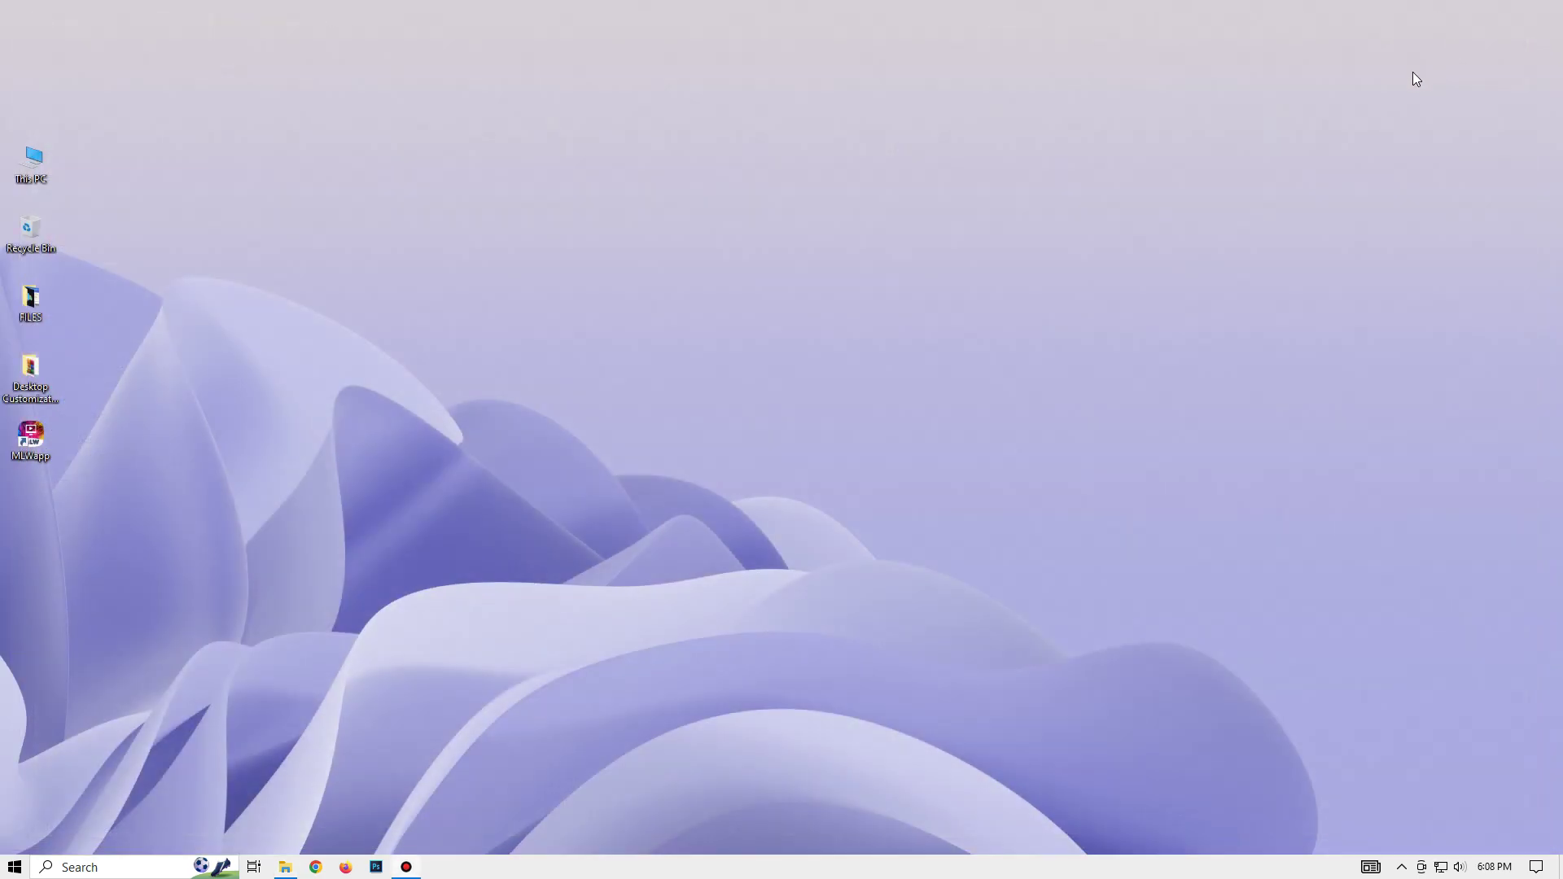
- Launch NexusSetup.exe from the nexus archive in the Desktop Customization Tool folder
double_click(37, 373)
double_click(363, 163)
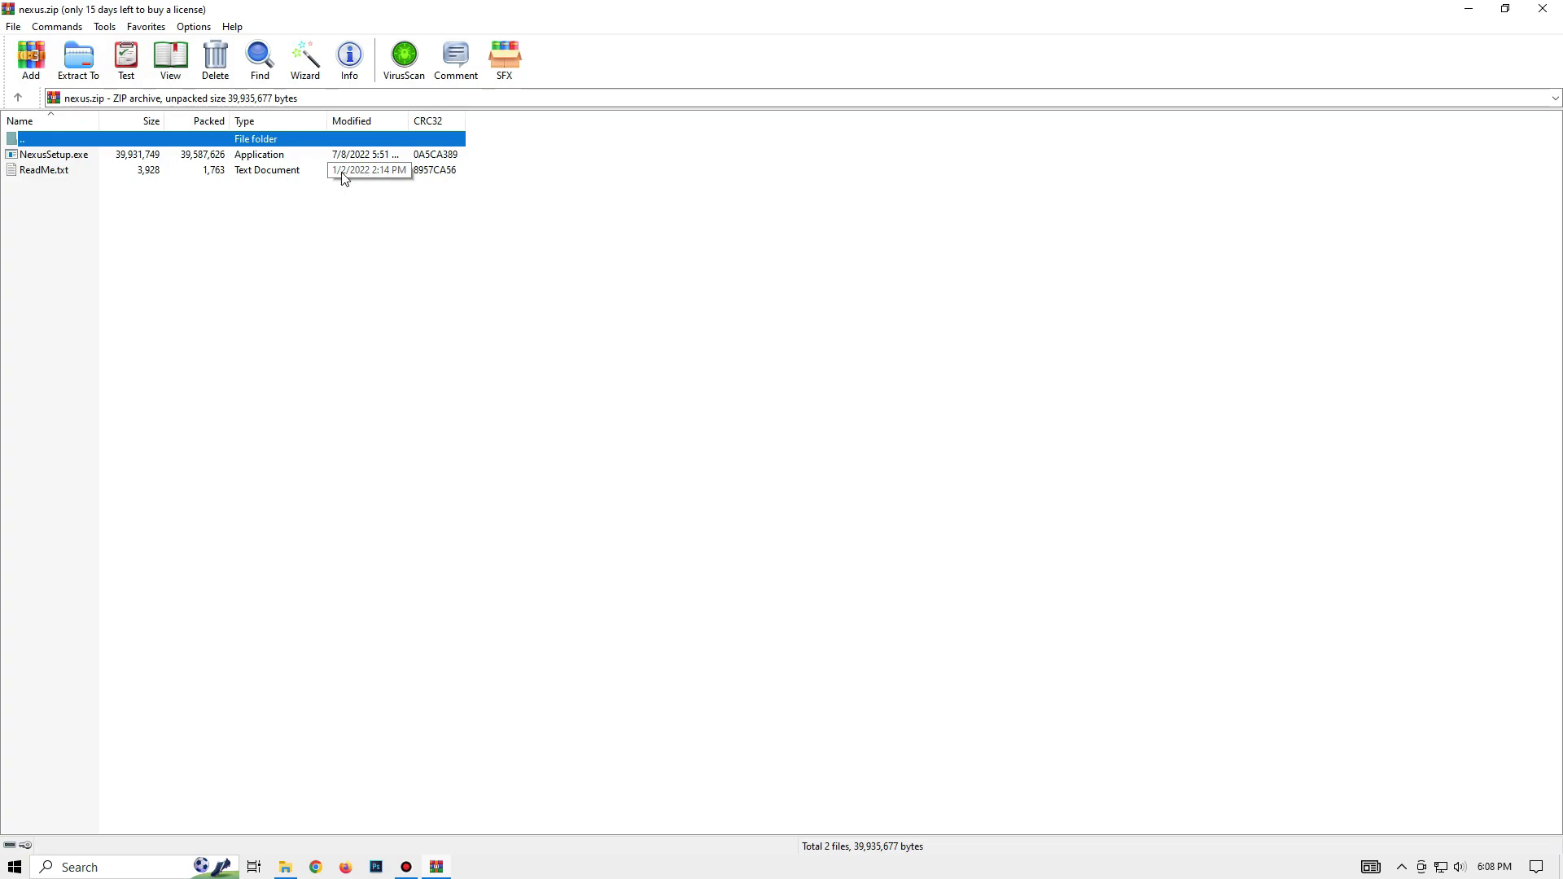
double_click(59, 154)
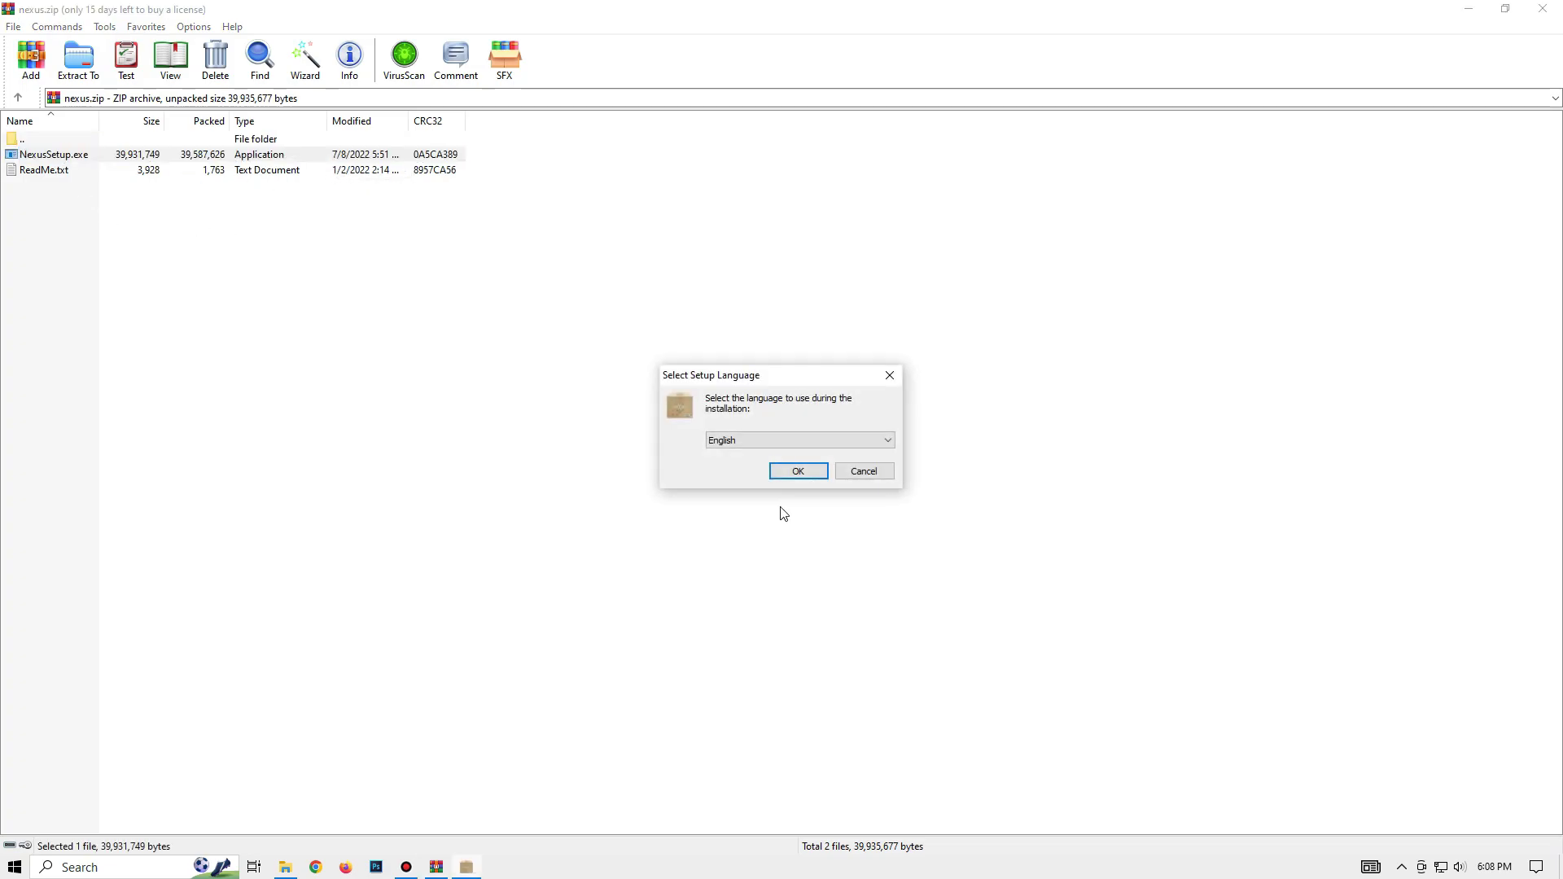
- Install Nexus in English, accept its license agreement, launch it on finishing, and close the archive and folder windows
left_click(804, 473)
left_click(652, 516)
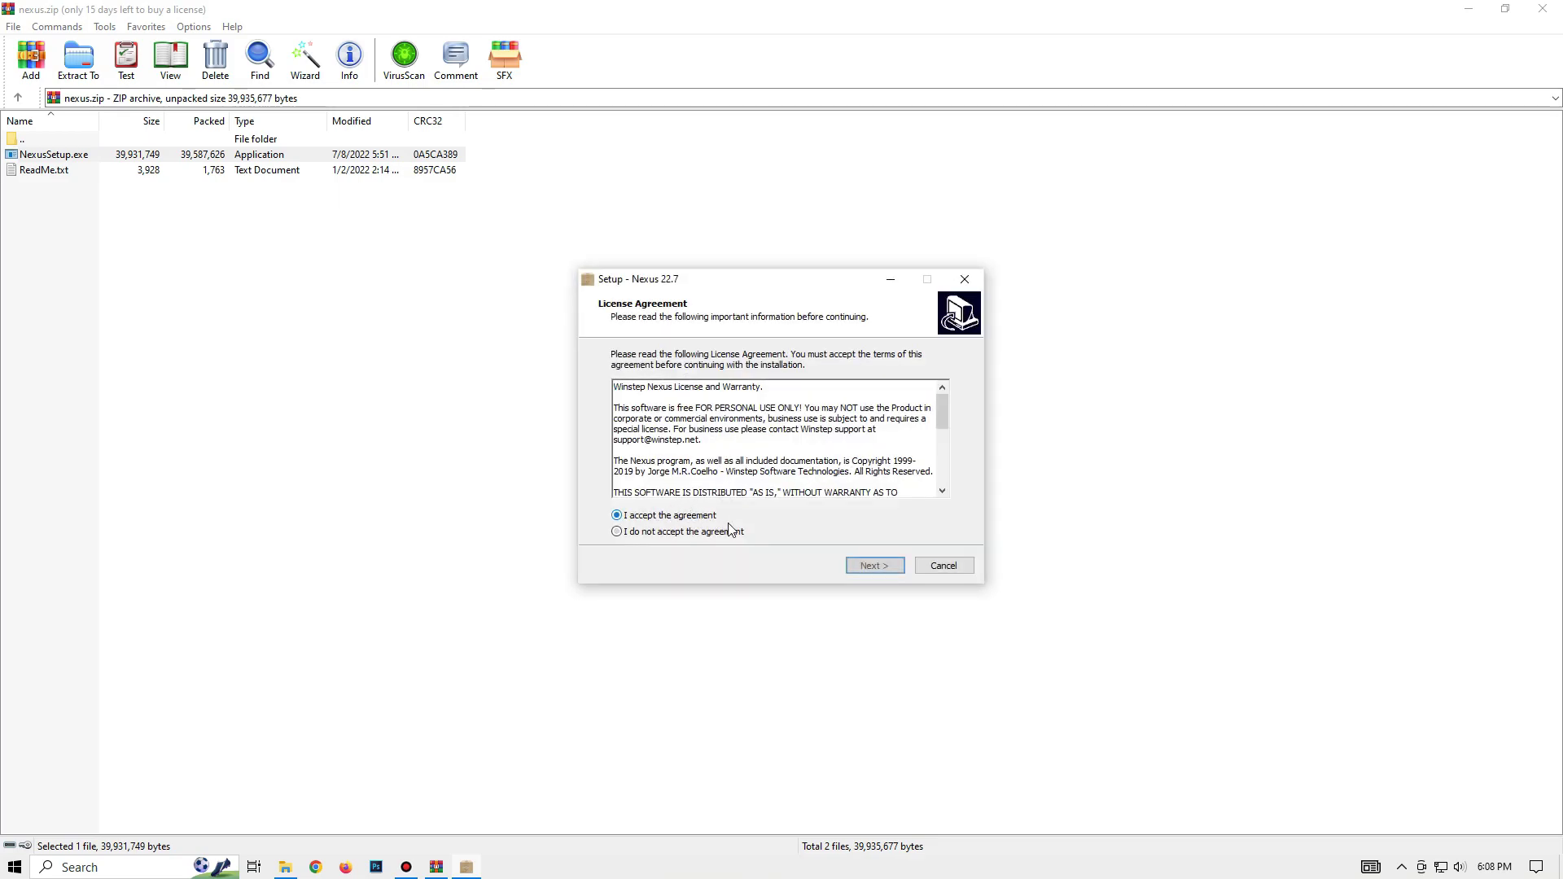
left_click(861, 569)
left_click(865, 569)
left_click(865, 569)
left_click(865, 568)
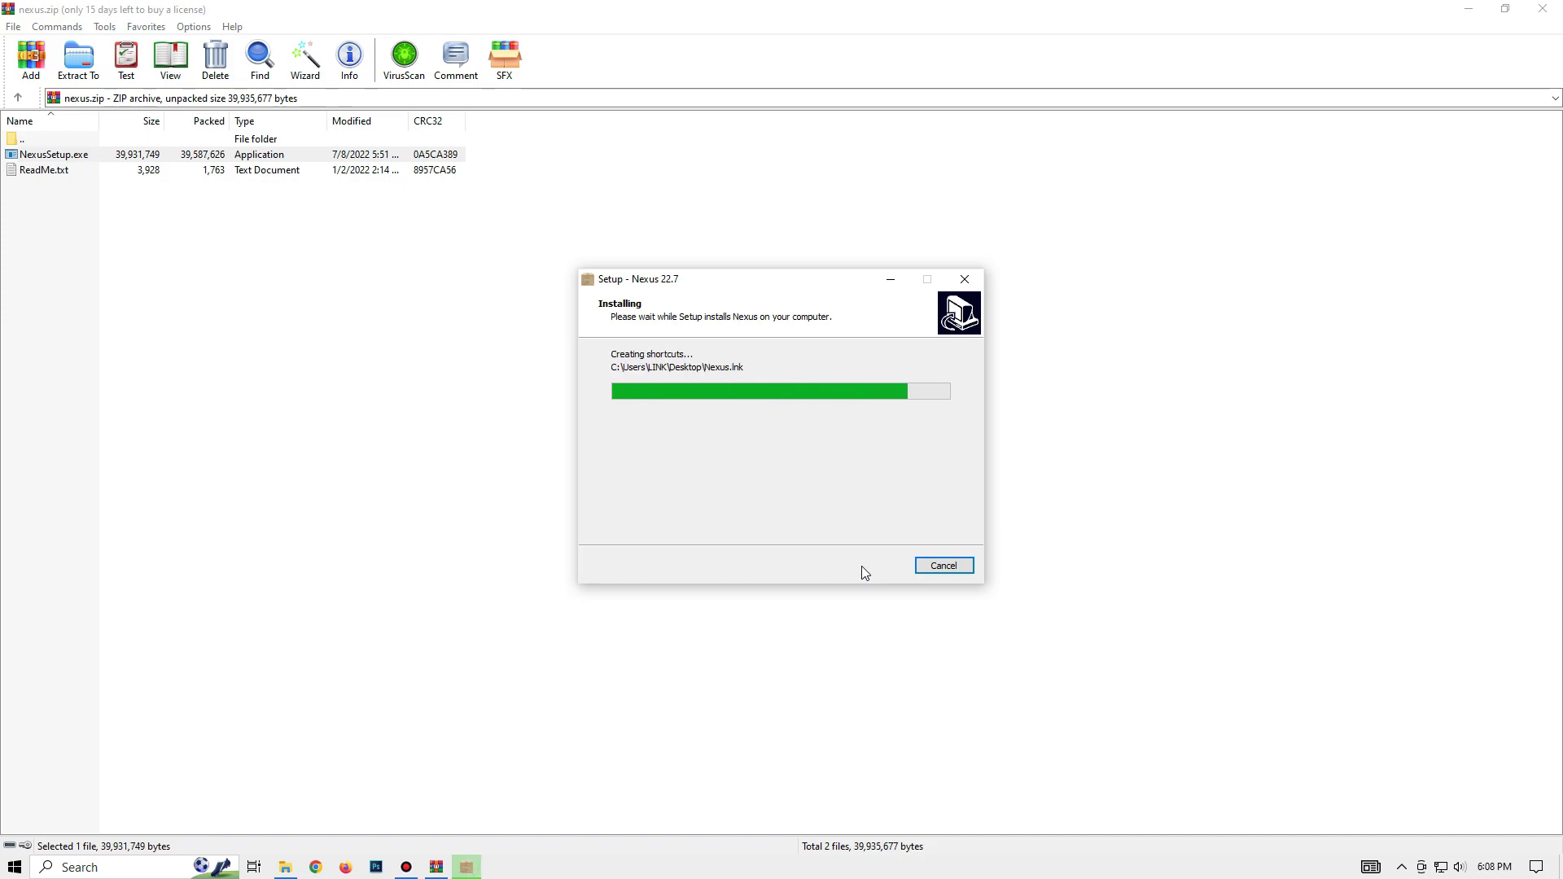
left_click(869, 567)
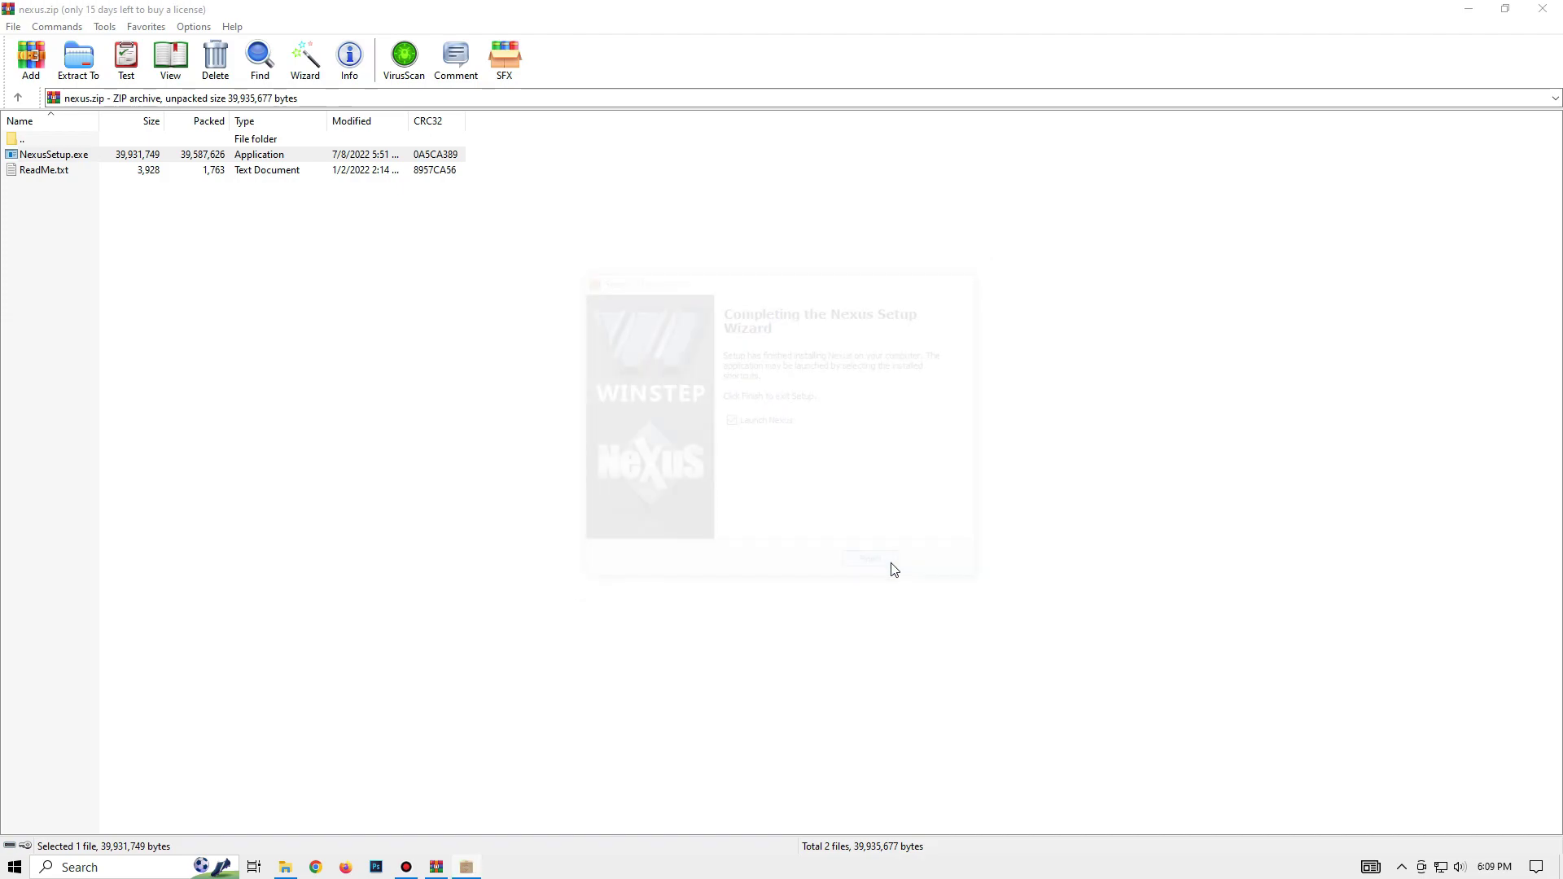
left_click(1542, 9)
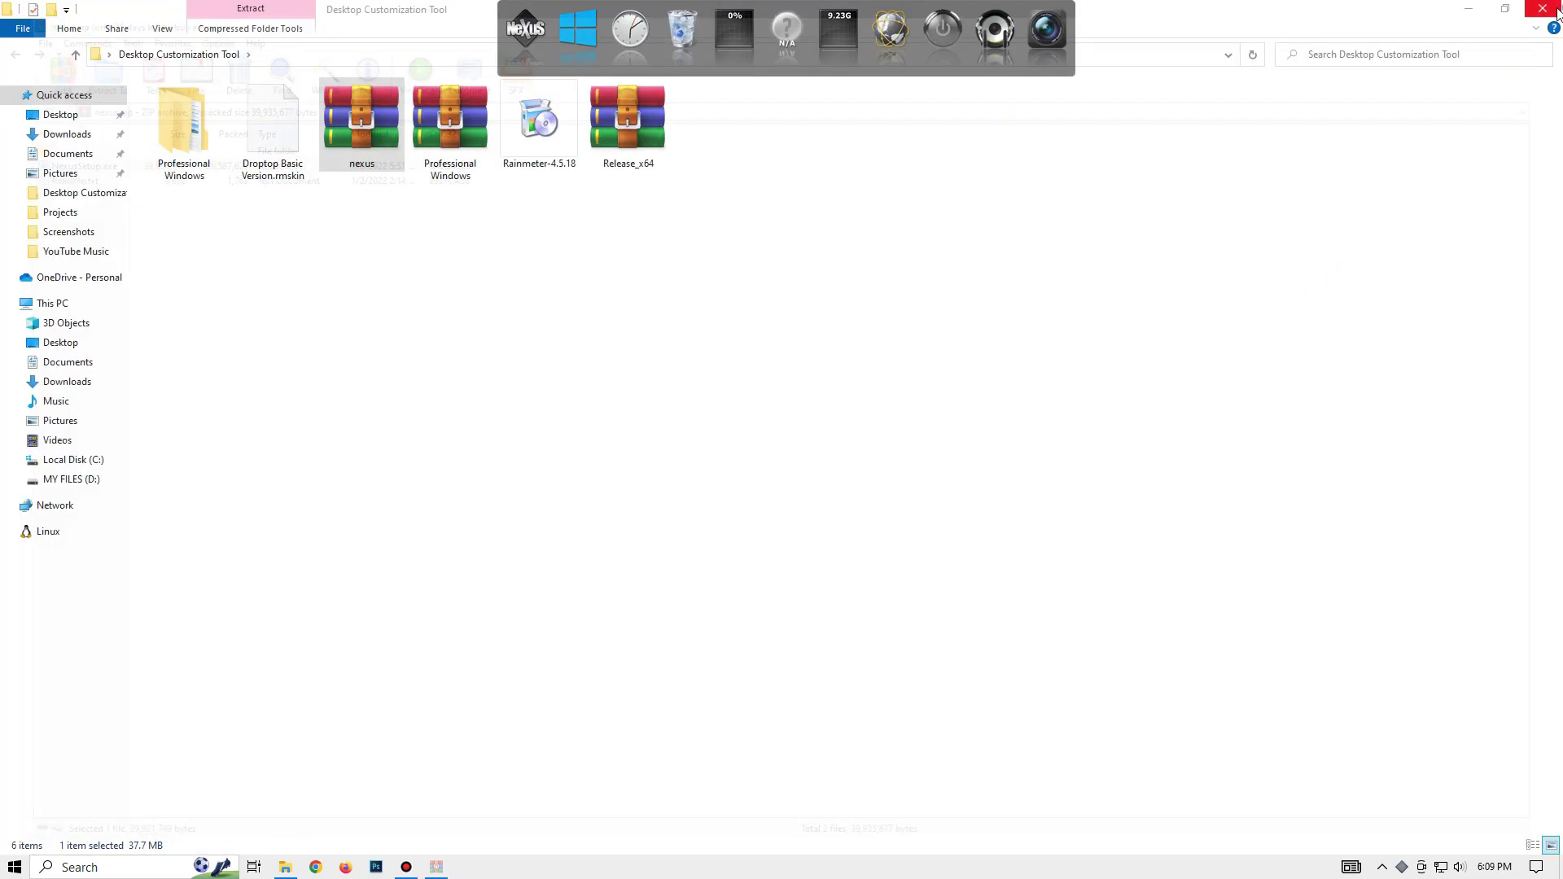
left_click(1541, 9)
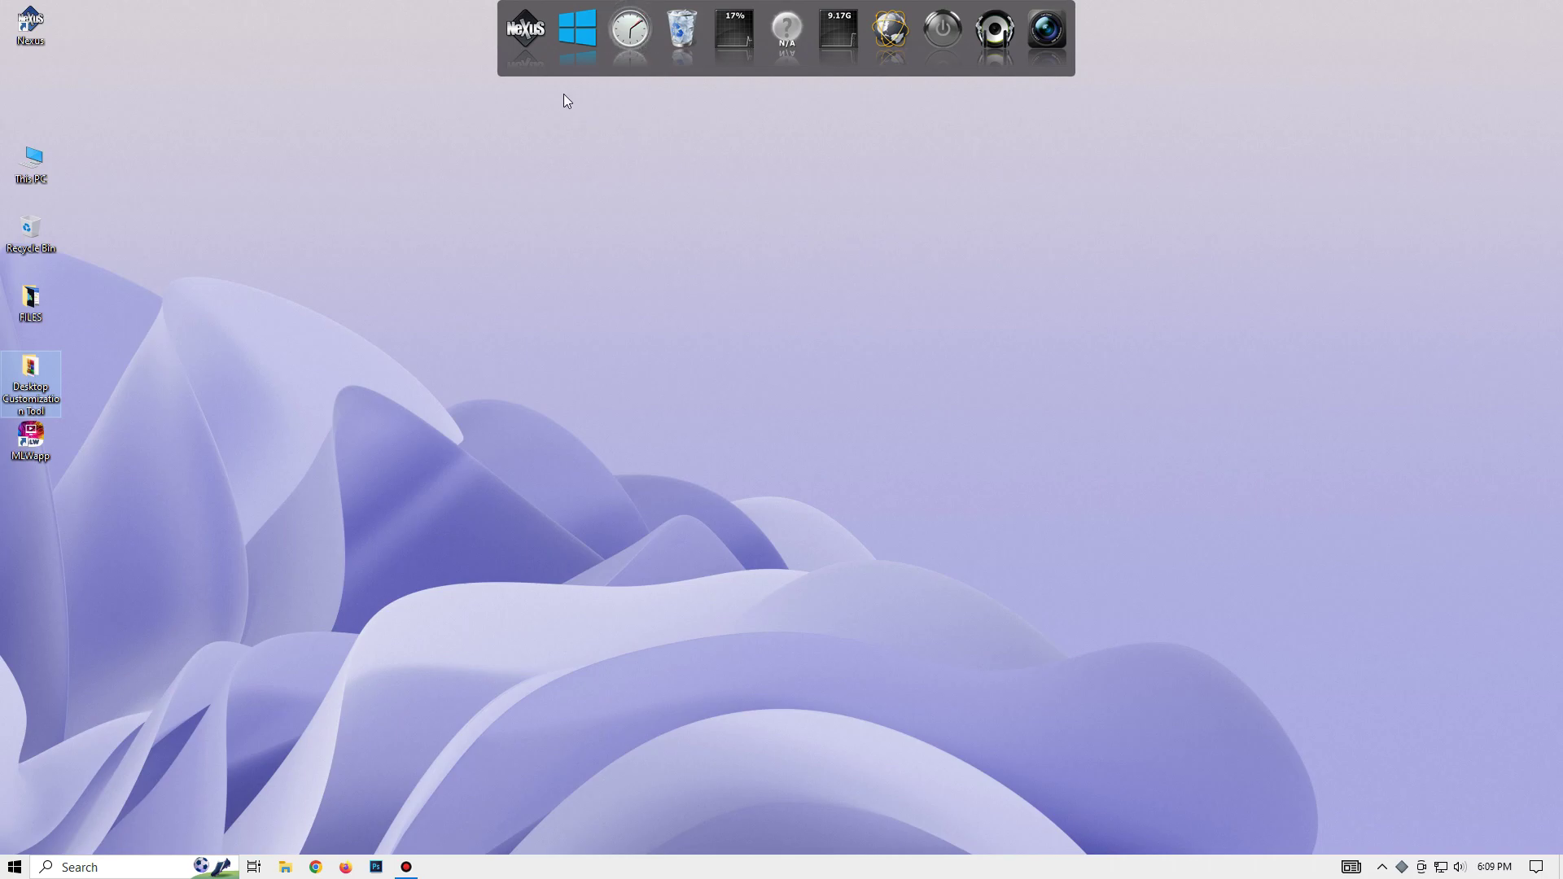
- Restore the Nexus dock configuration from wsbackup.wbk in the extracted Professional Windows DOCK folder and confirm the preferences
left_click(525, 48)
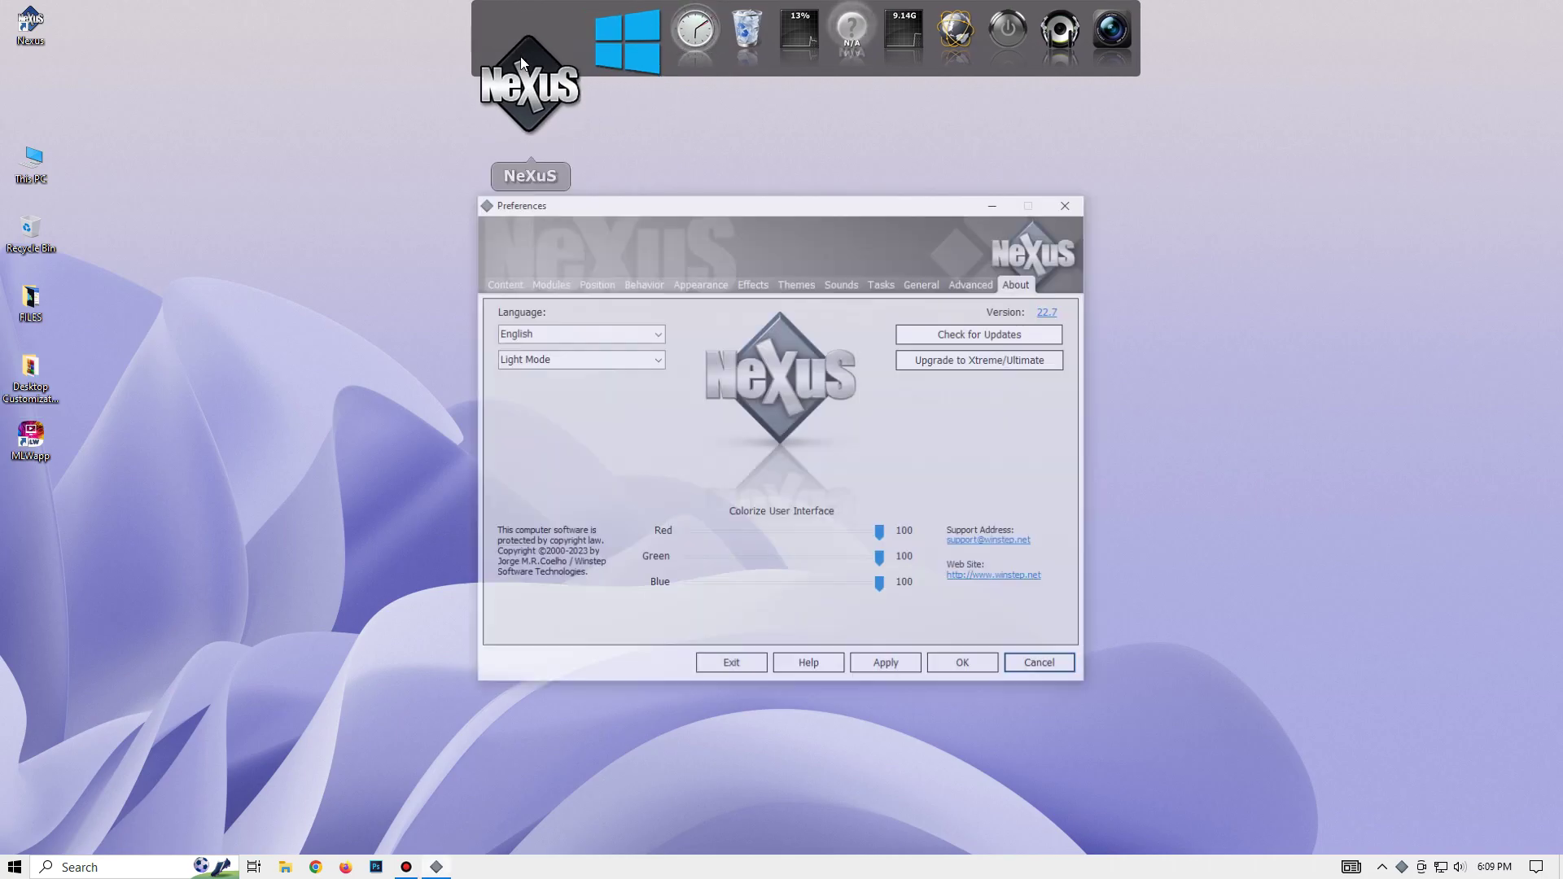
left_click(973, 284)
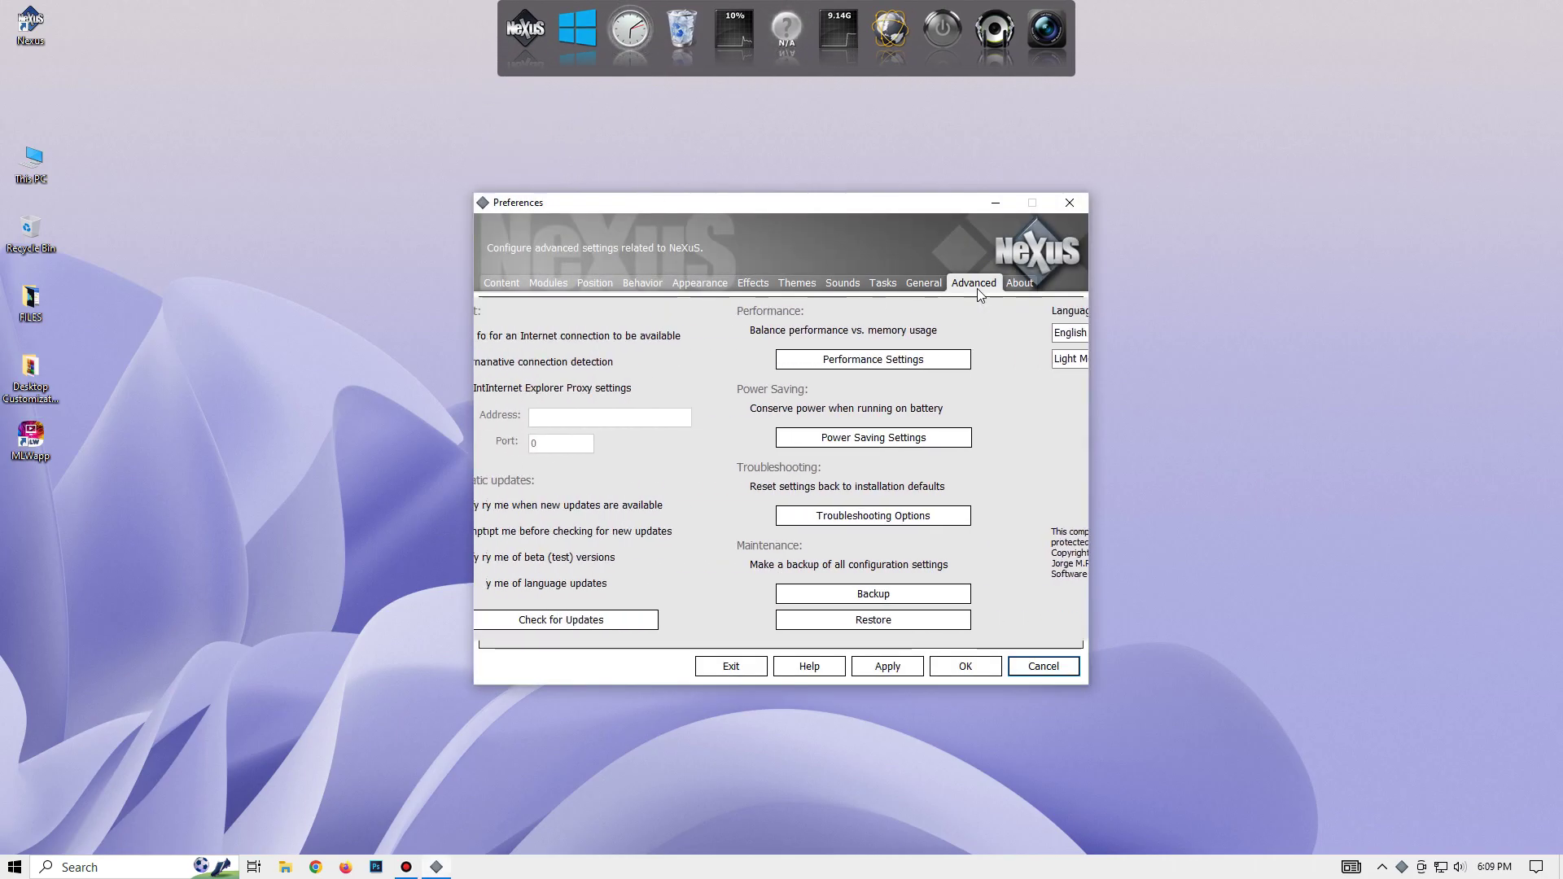
left_click(955, 622)
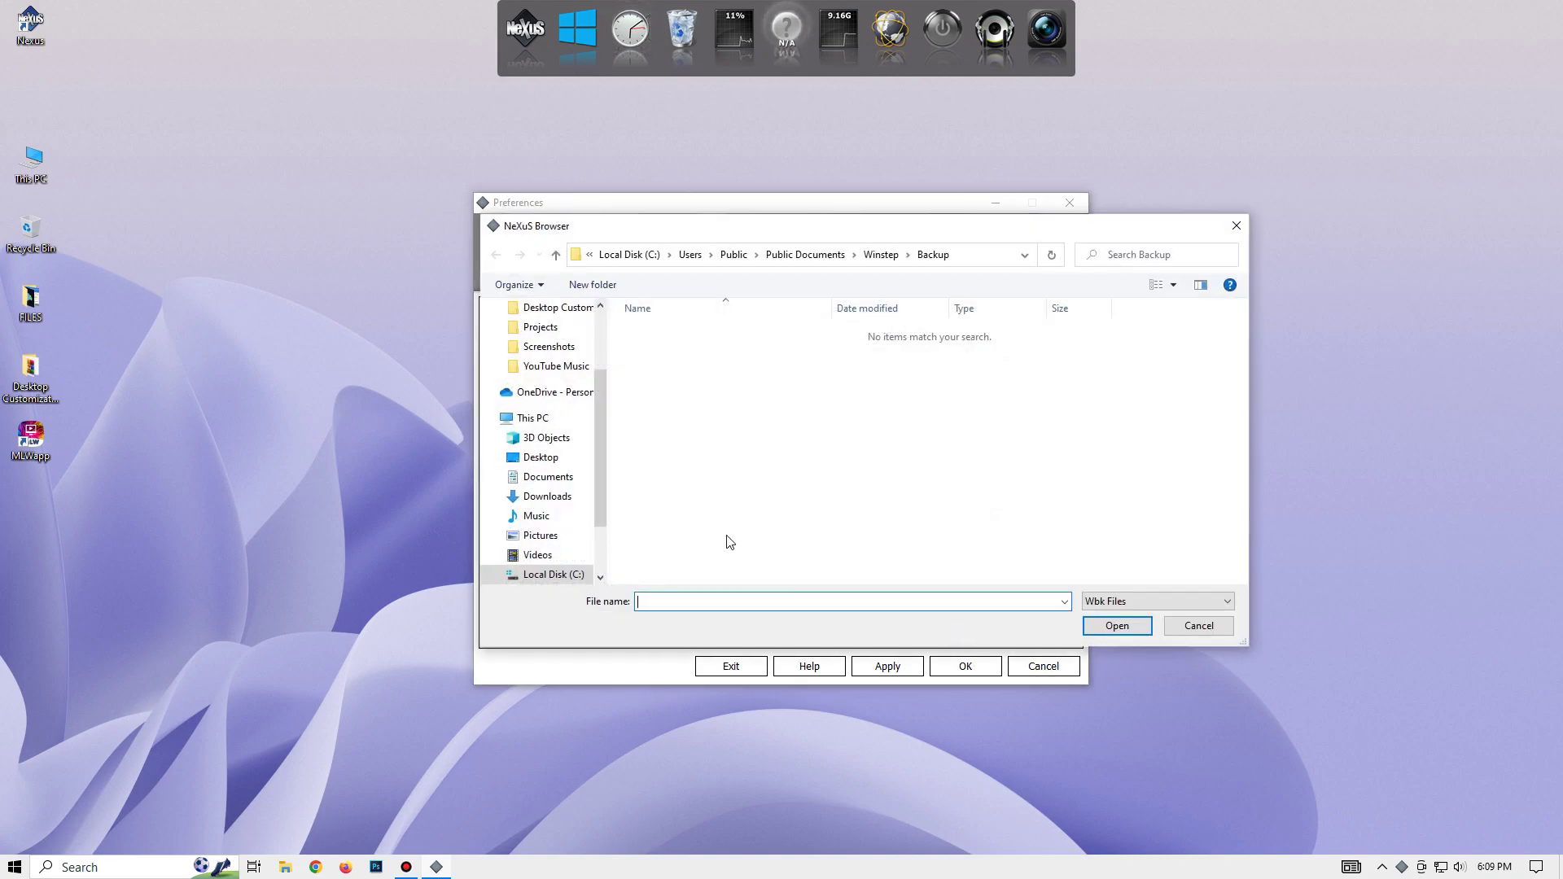
scroll(579, 481, "up", 3)
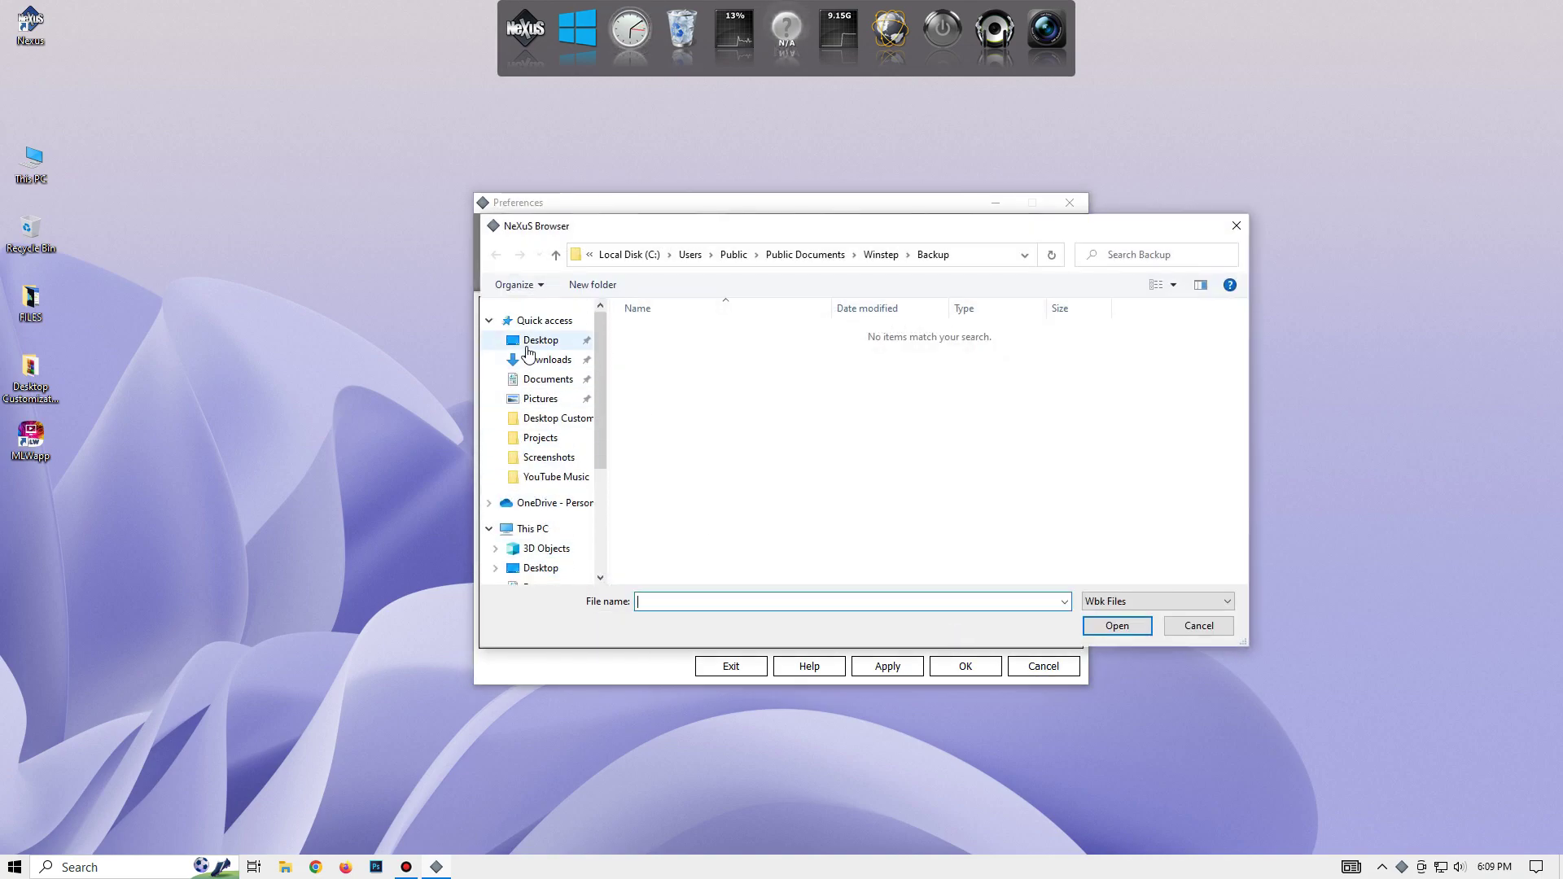
left_click(526, 349)
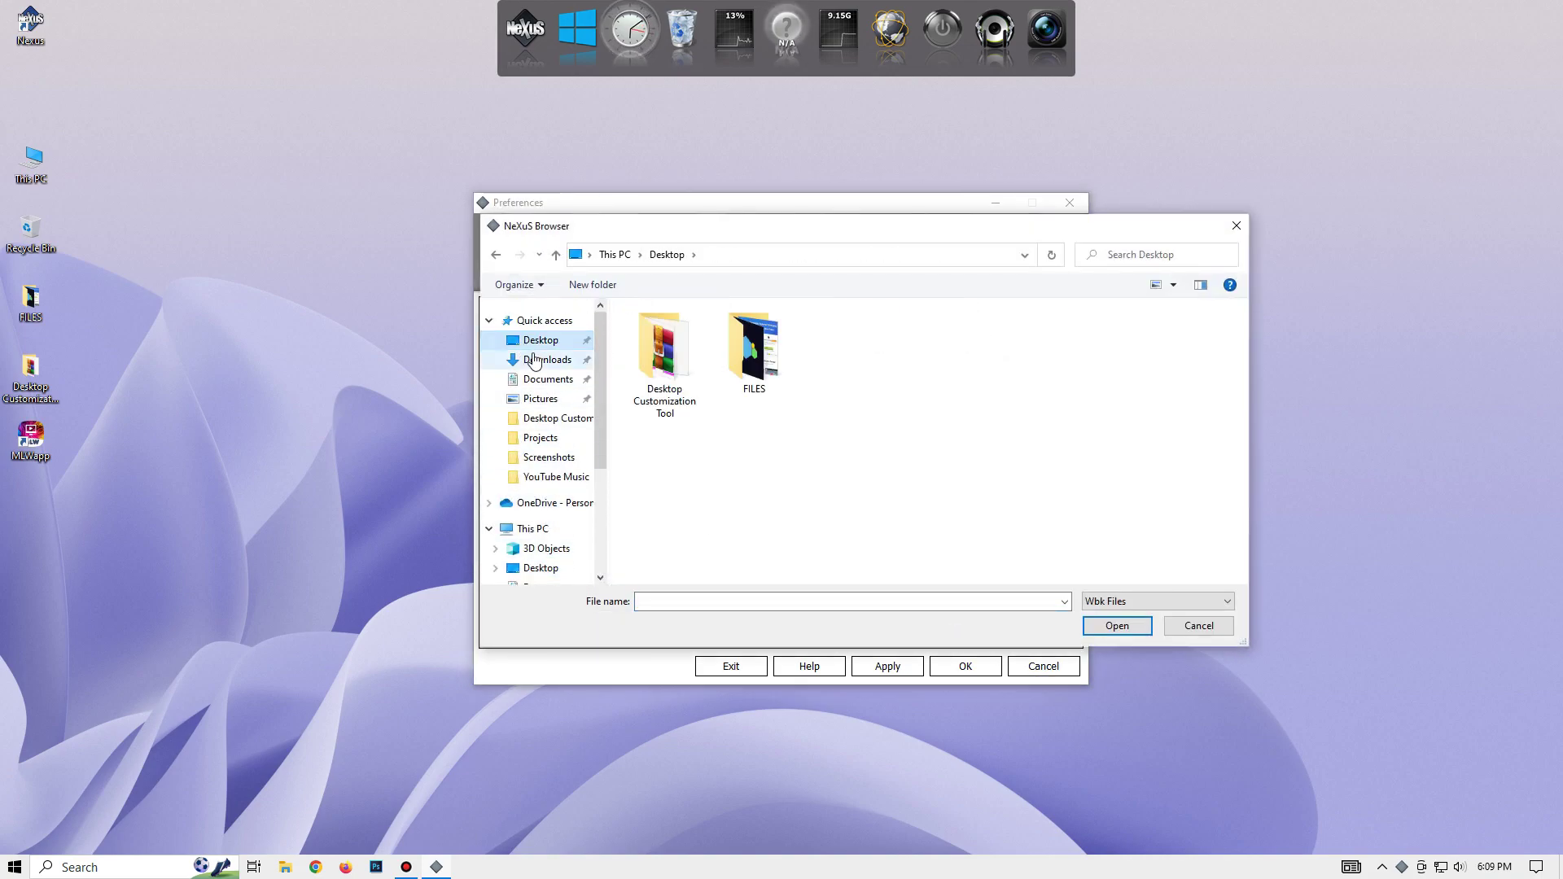
double_click(672, 381)
double_click(671, 381)
double_click(673, 334)
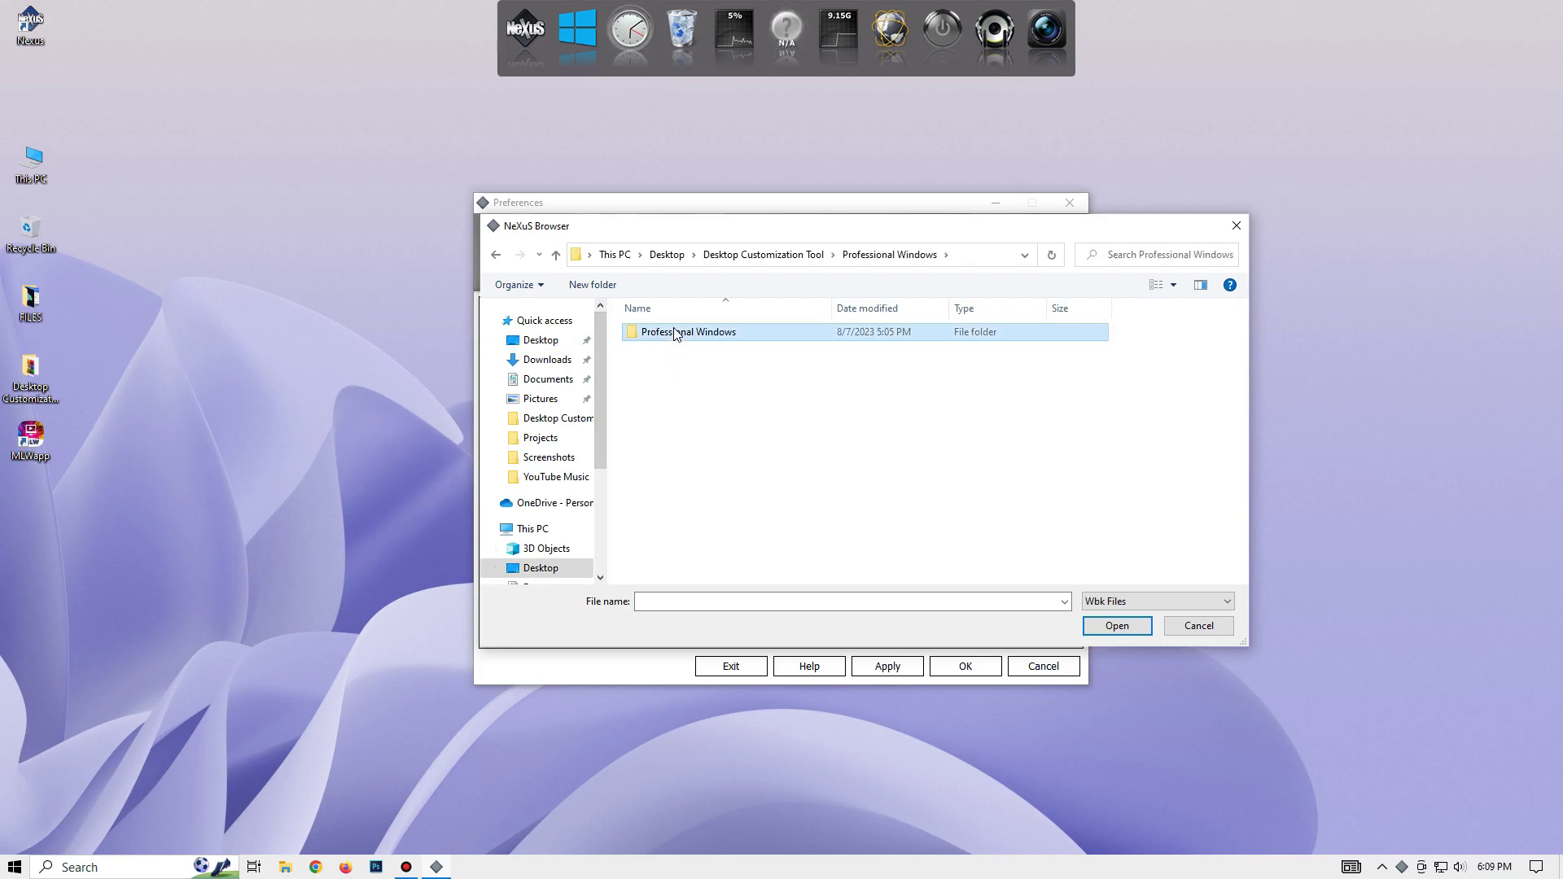
double_click(661, 348)
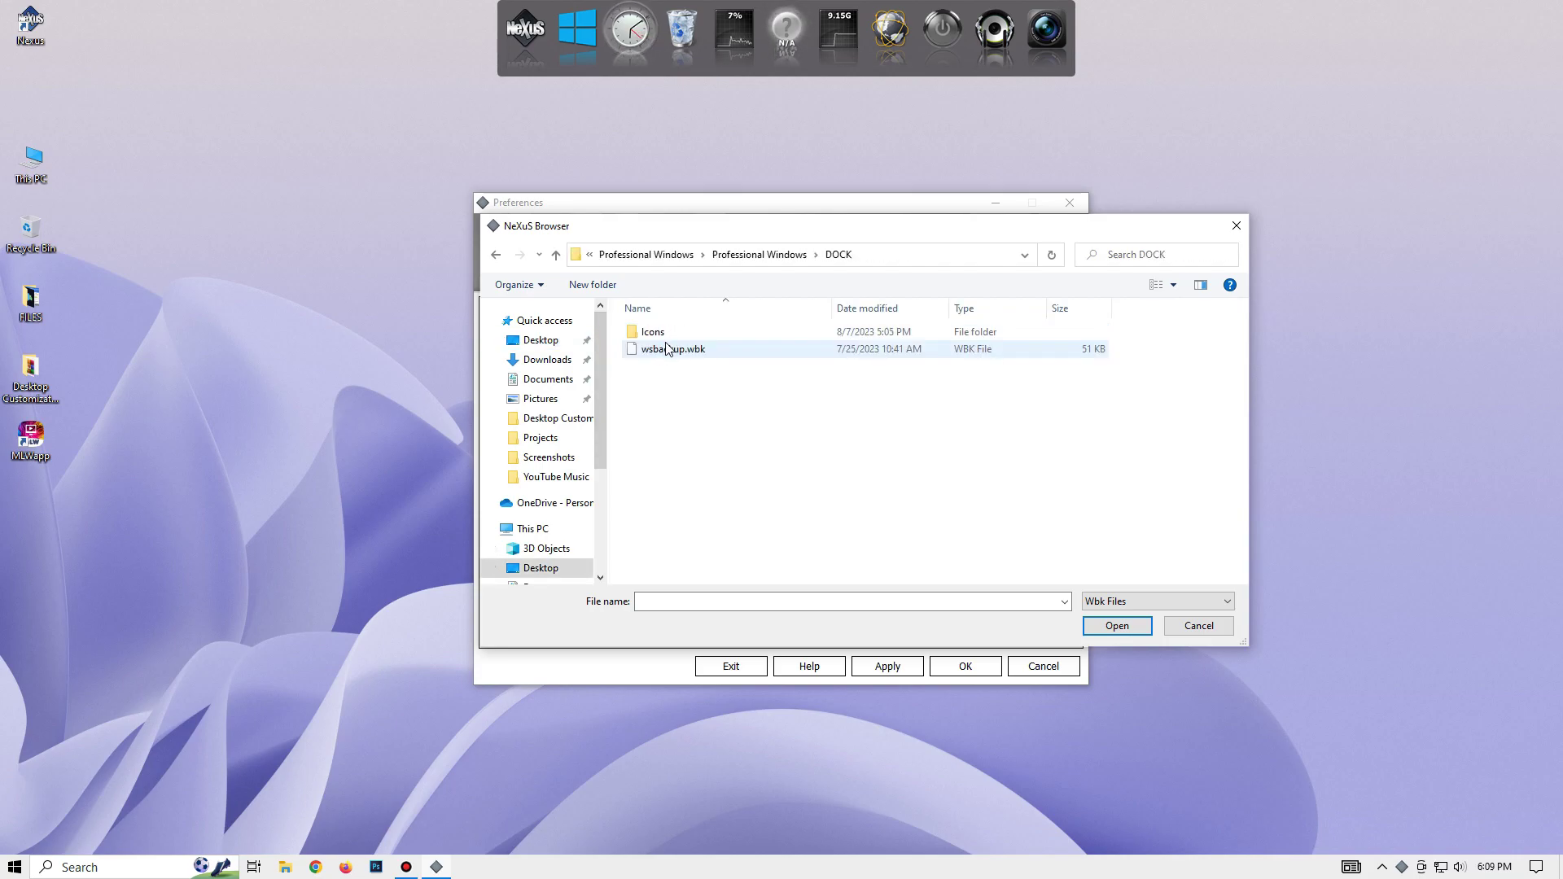
double_click(666, 348)
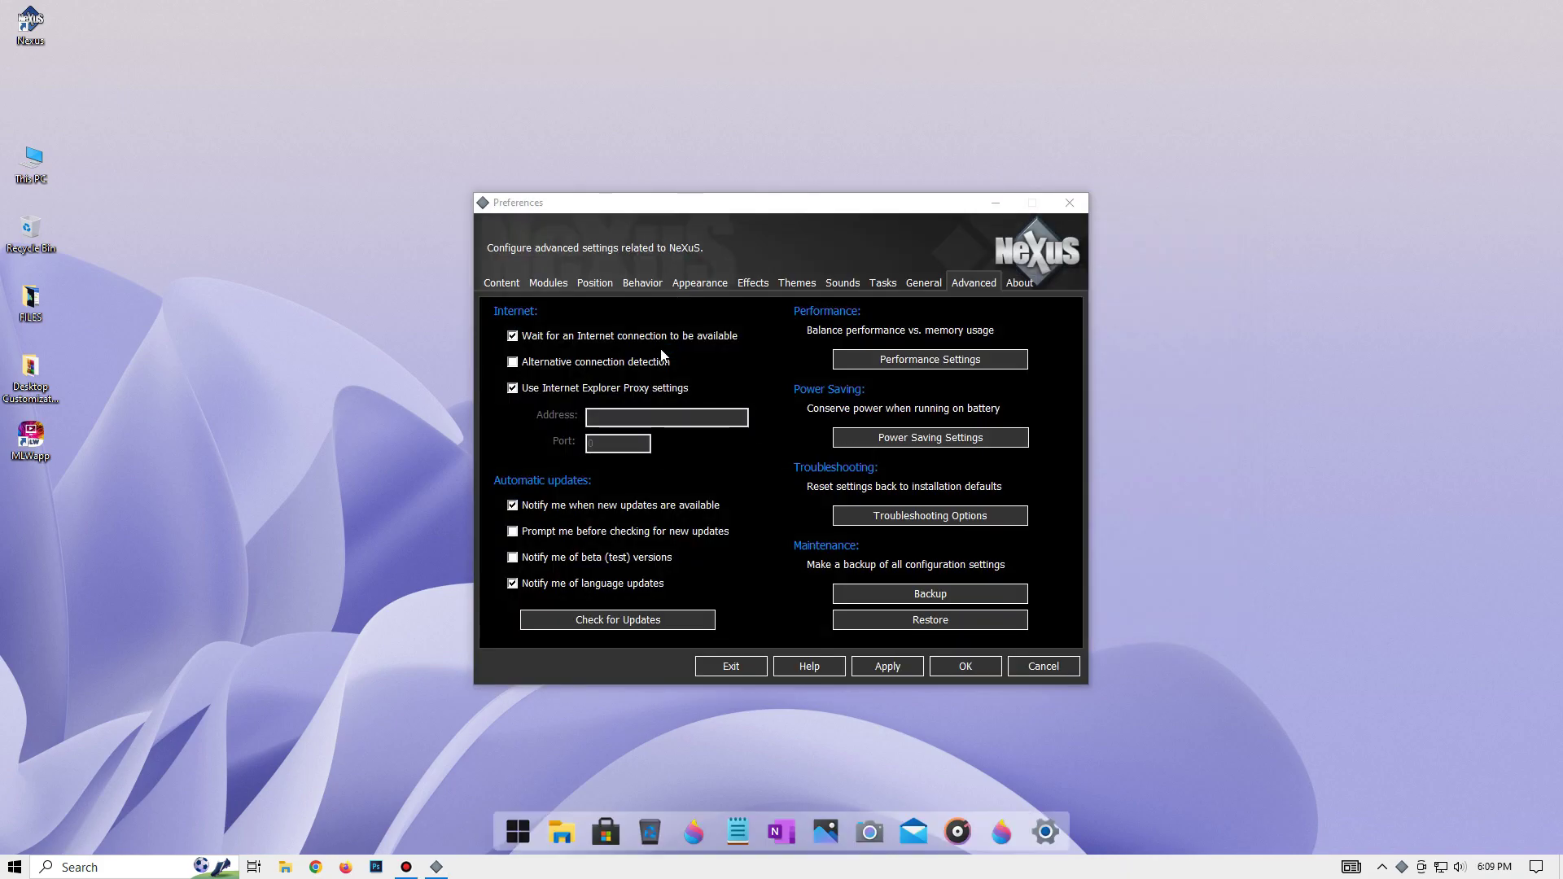
left_click(941, 668)
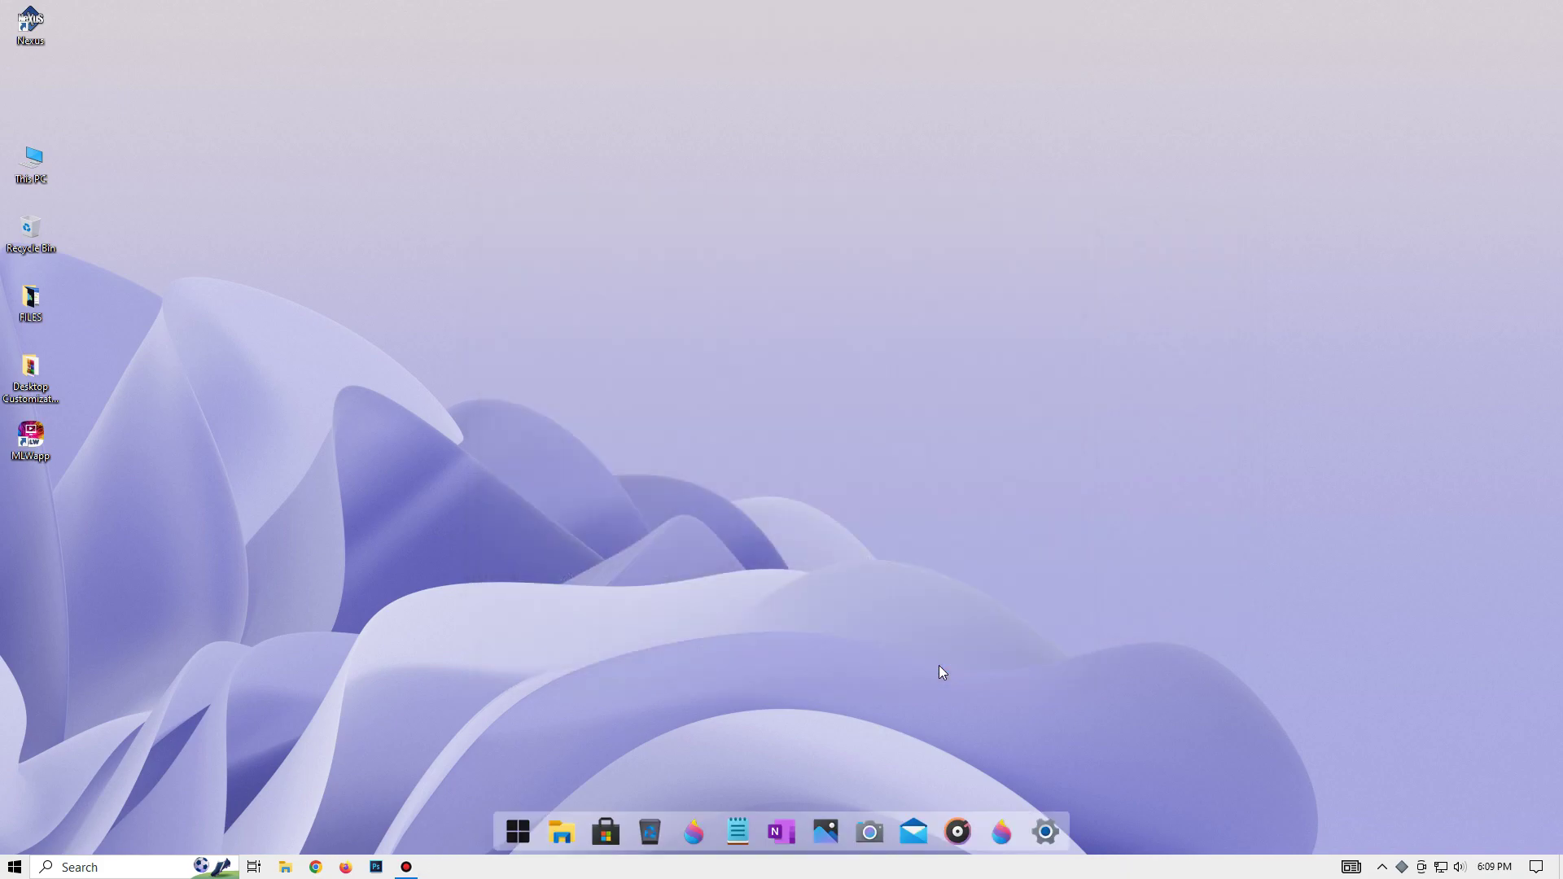
- Turn on automatic hiding of the taskbar in desktop mode and close the taskbar settings
right_click(1114, 873)
left_click(1130, 856)
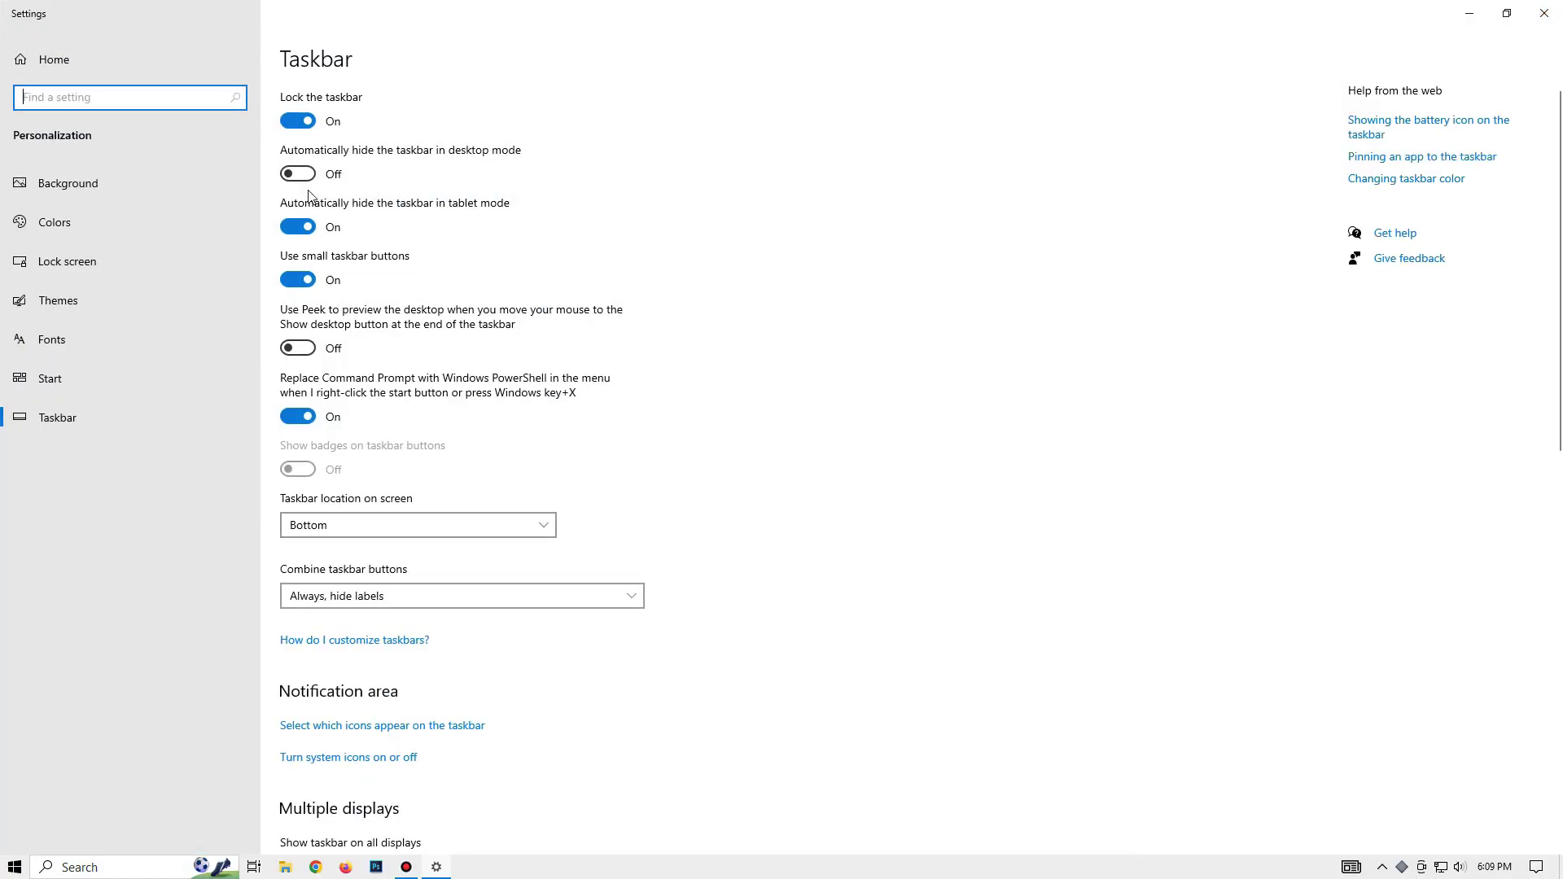
left_click(310, 175)
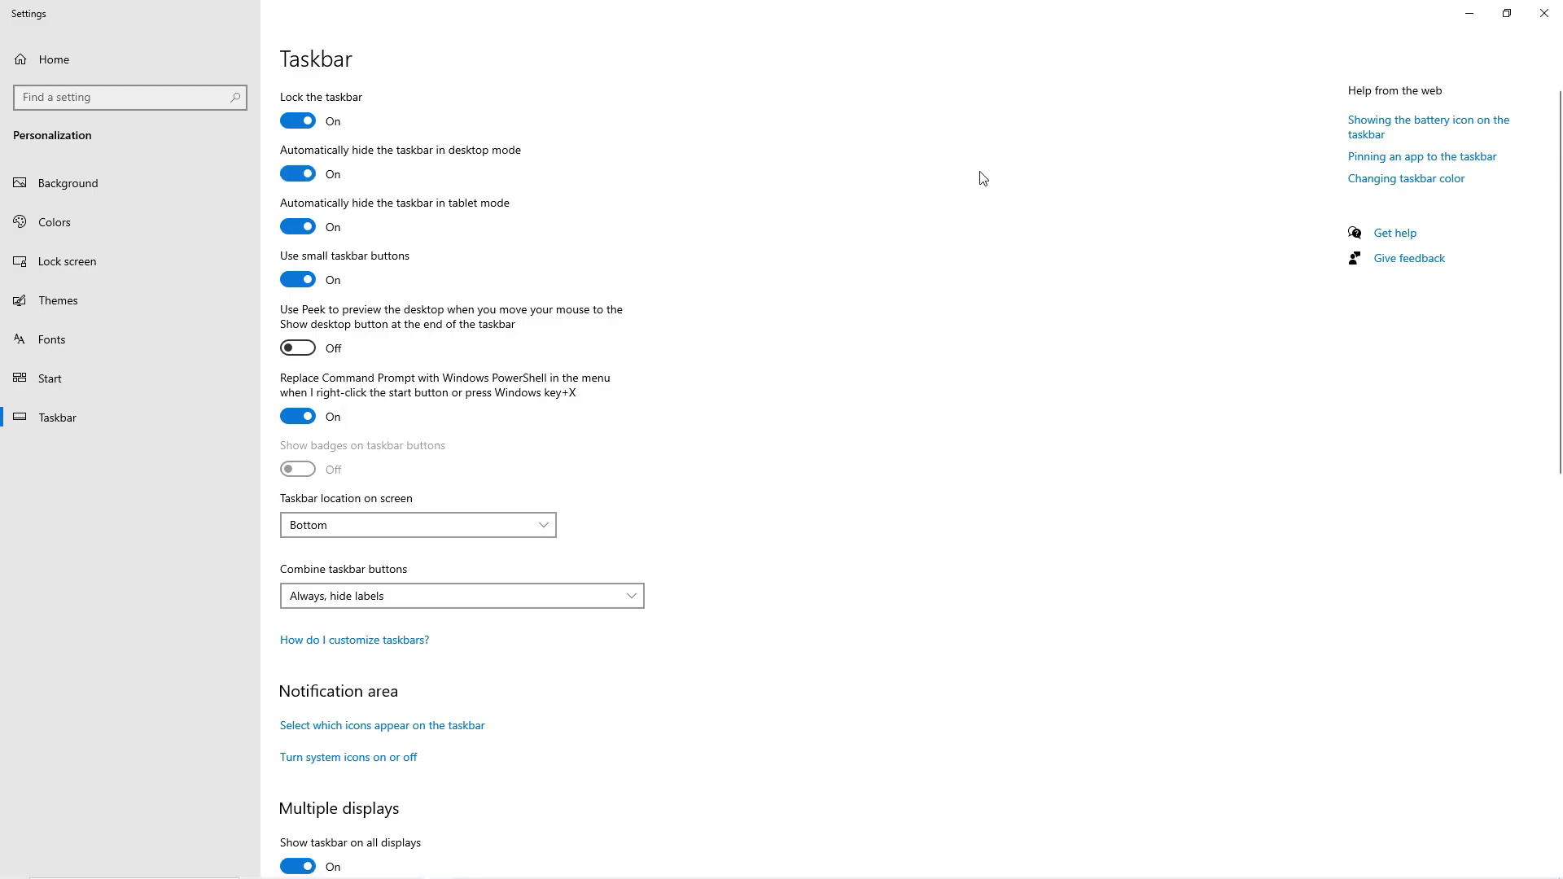
left_click(1545, 13)
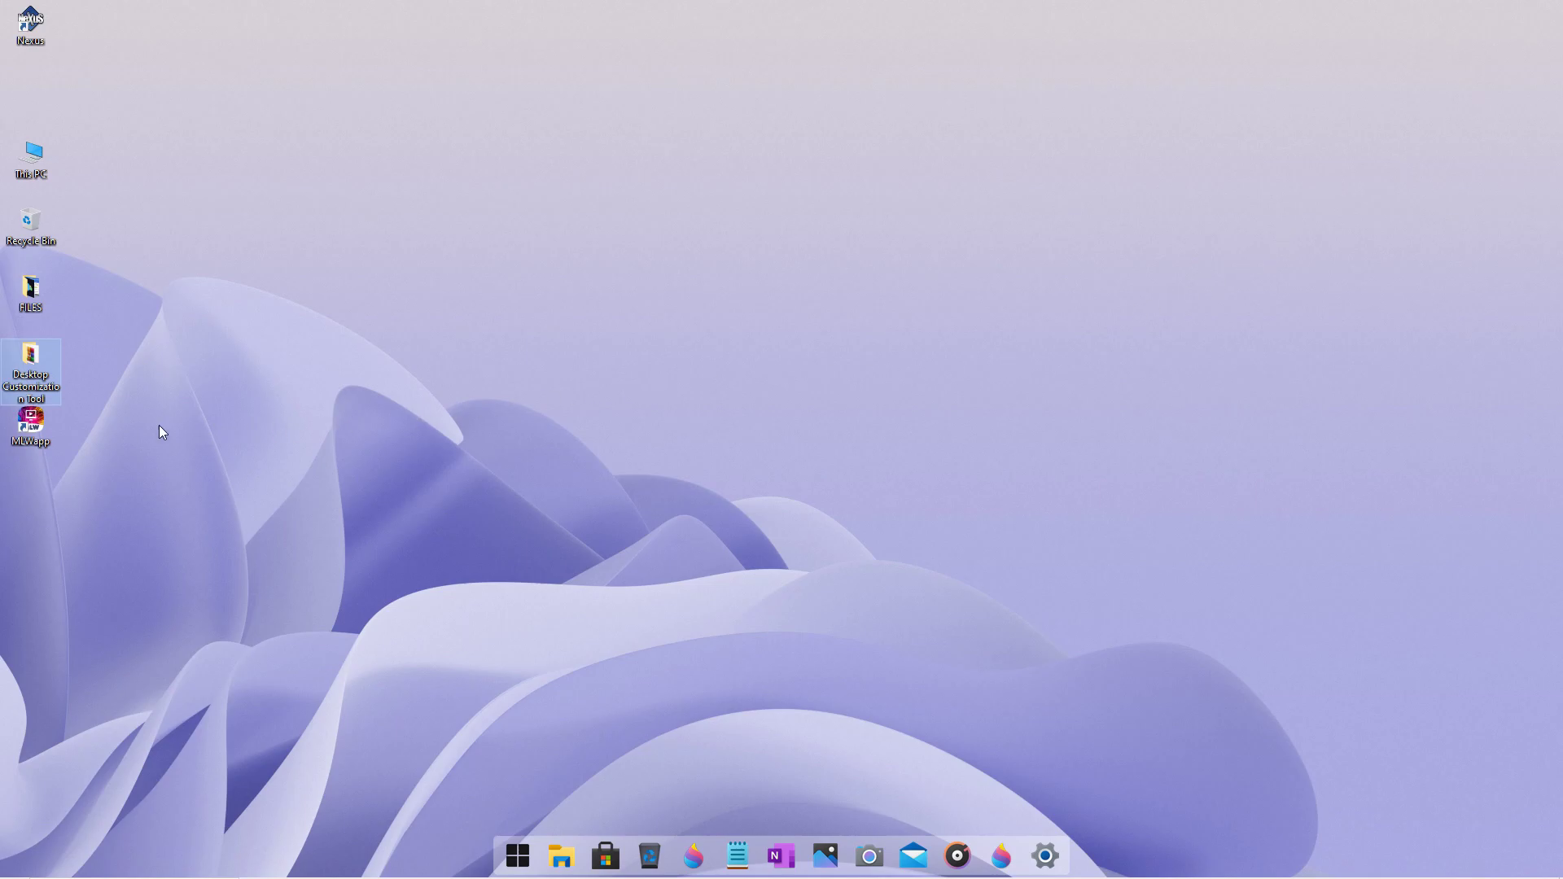
- Install Rainmeter-4.5.18 from the Desktop Customization Tool folder in English with the standard installation, and run it on finishing
double_click(42, 370)
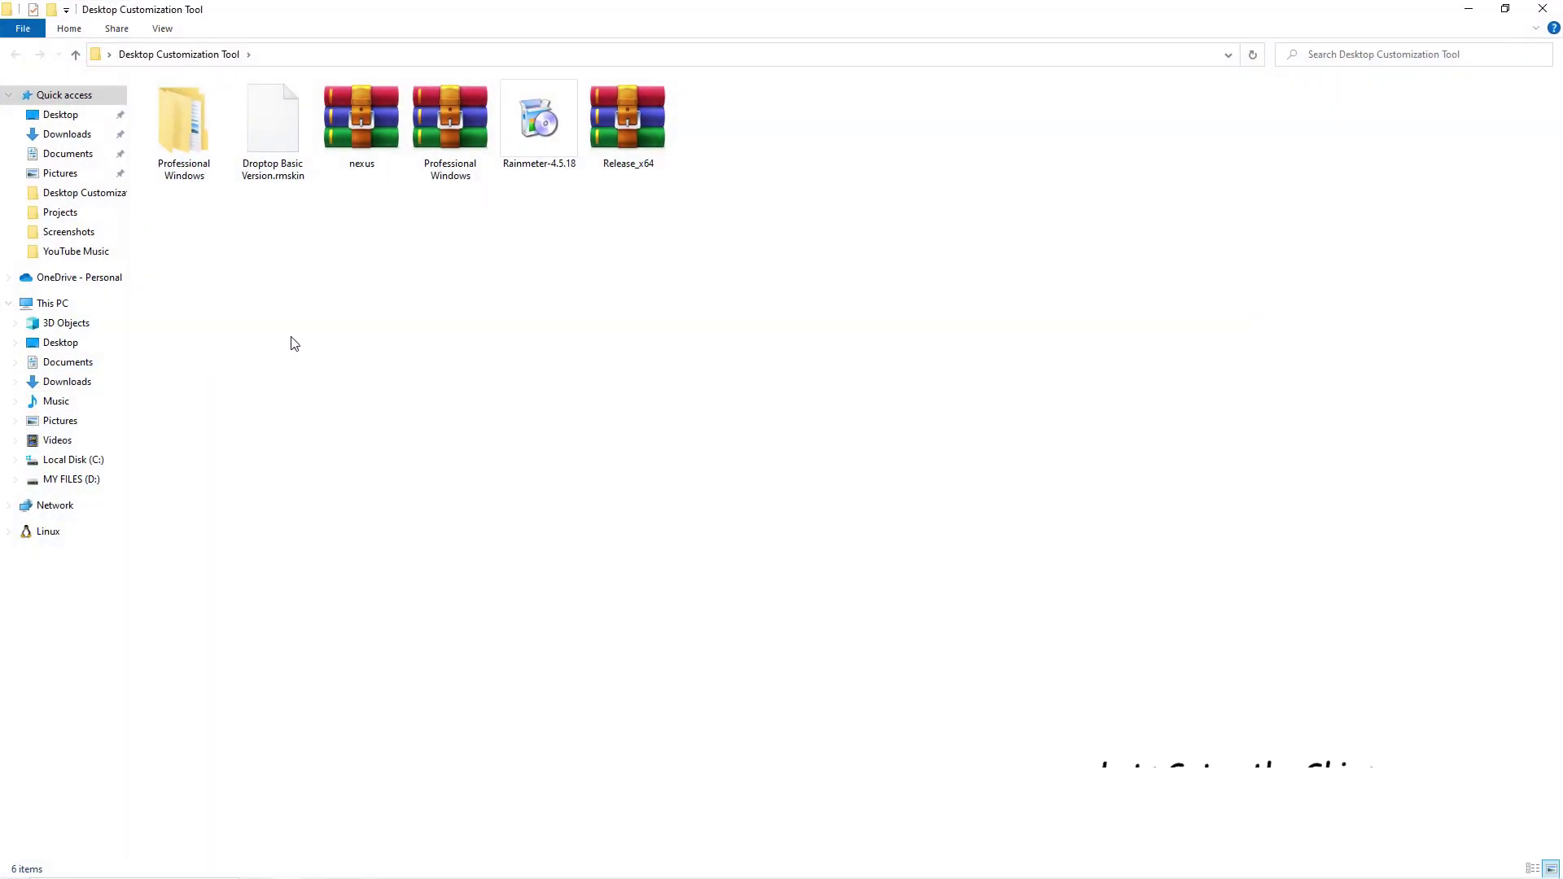
left_click(580, 153)
double_click(579, 152)
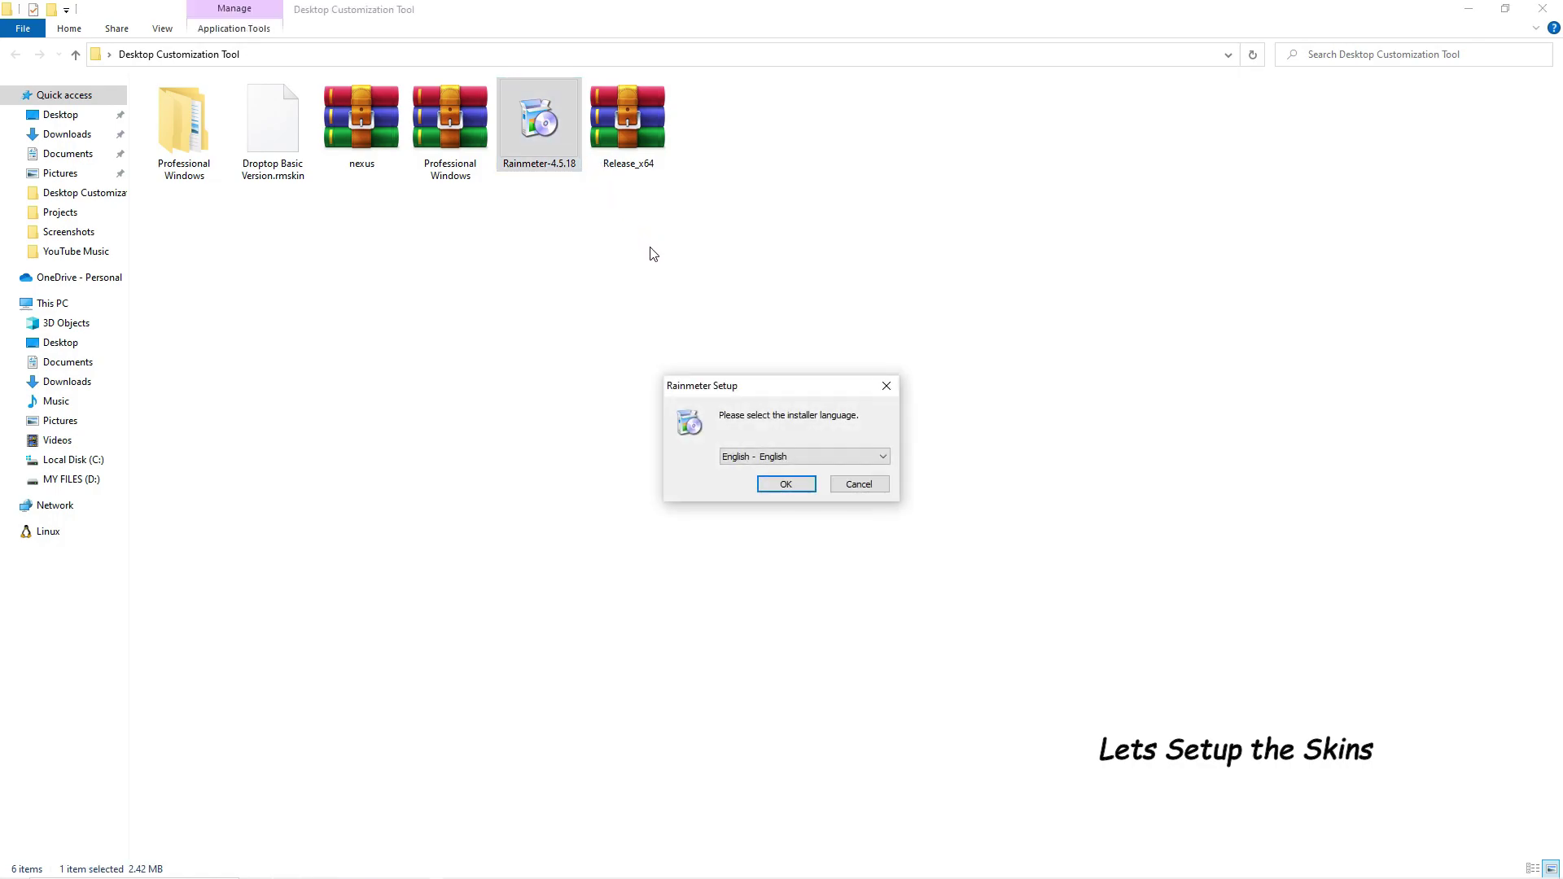
left_click(768, 483)
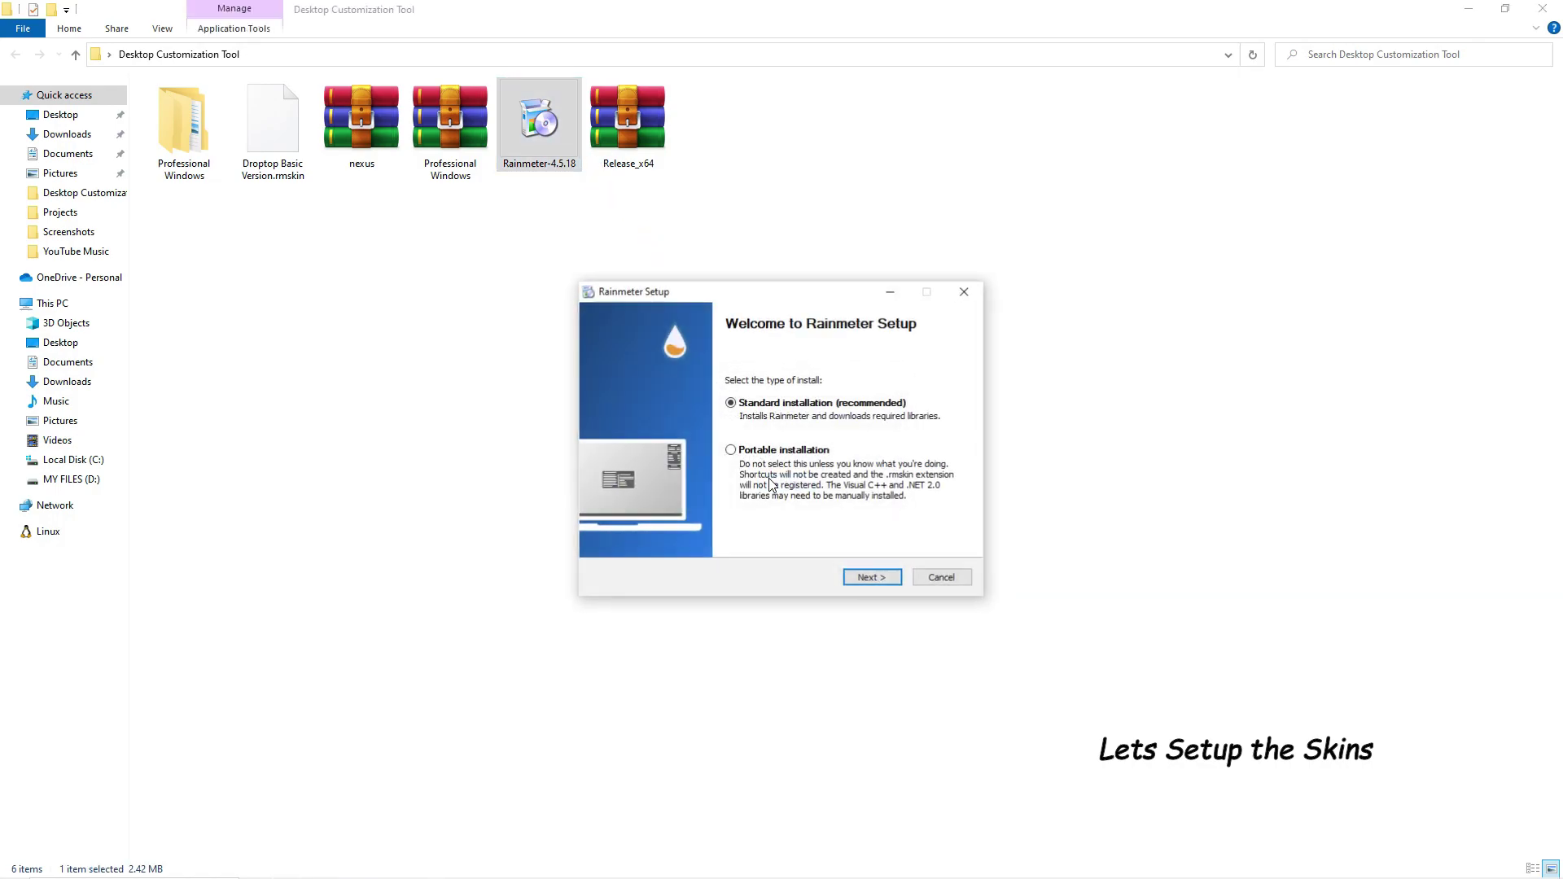
left_click(866, 577)
left_click(869, 580)
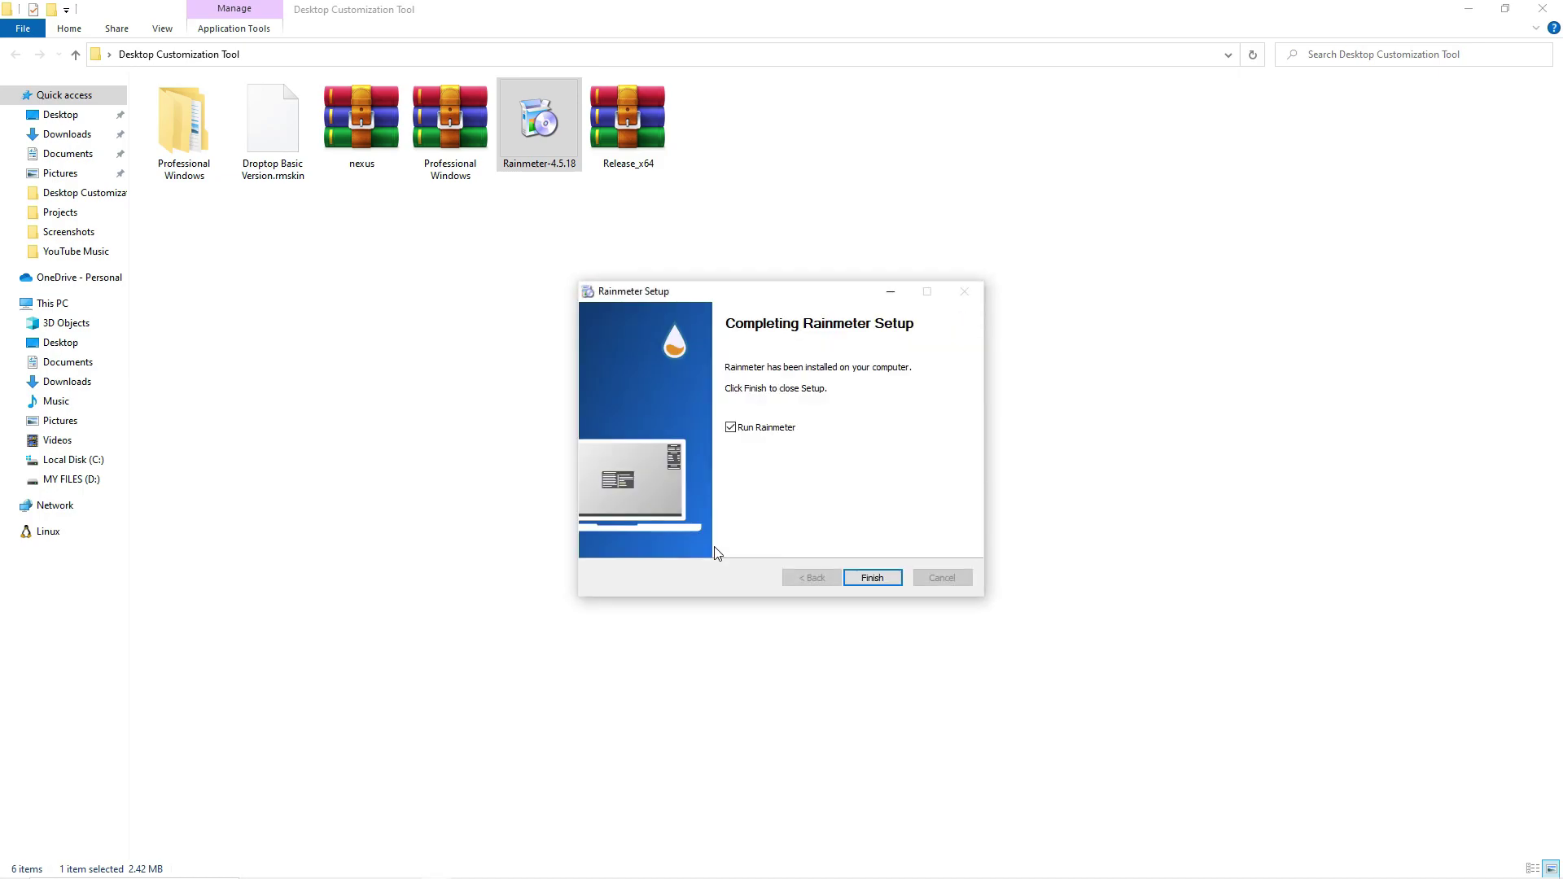
left_click(873, 578)
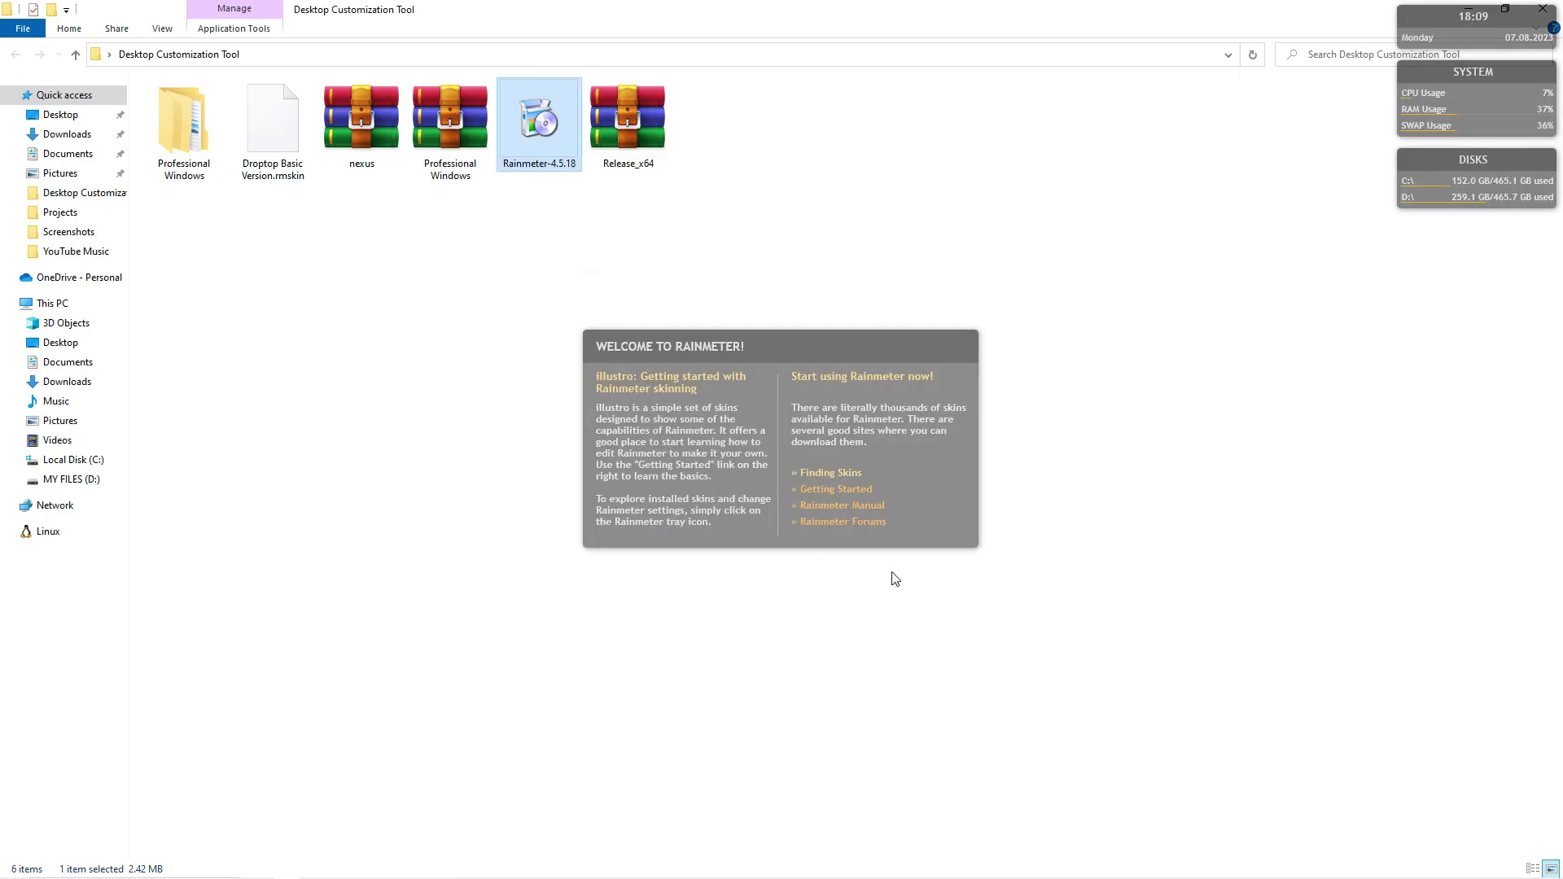
- Unload Rainmeter's default illustro Welcome, Disks, System and Clock skins, moving the folder window out of their way
right_click(950, 541)
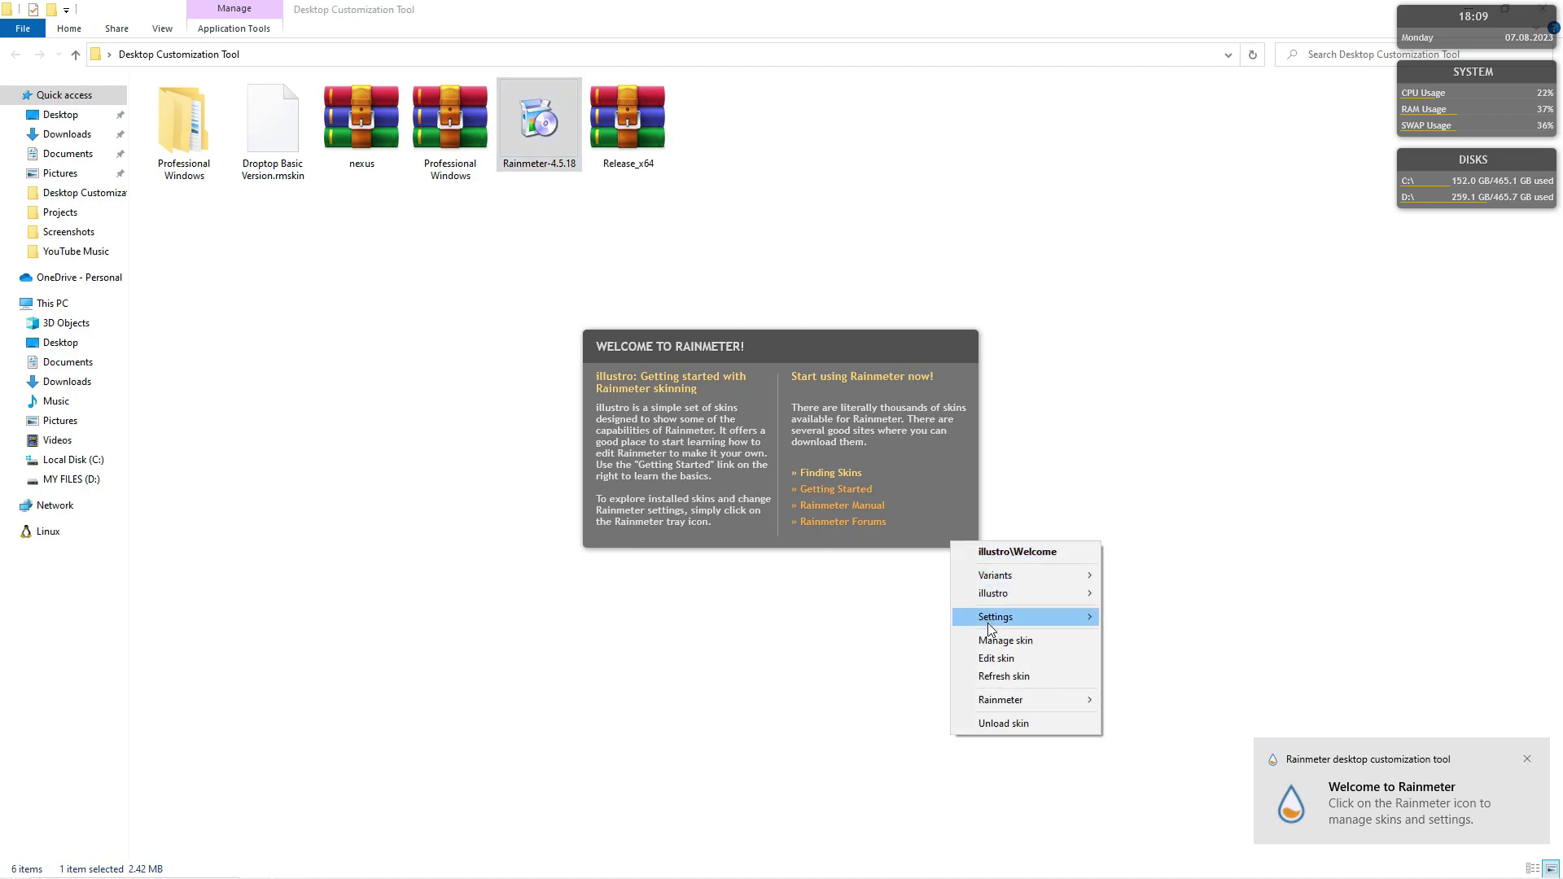
left_click(1001, 722)
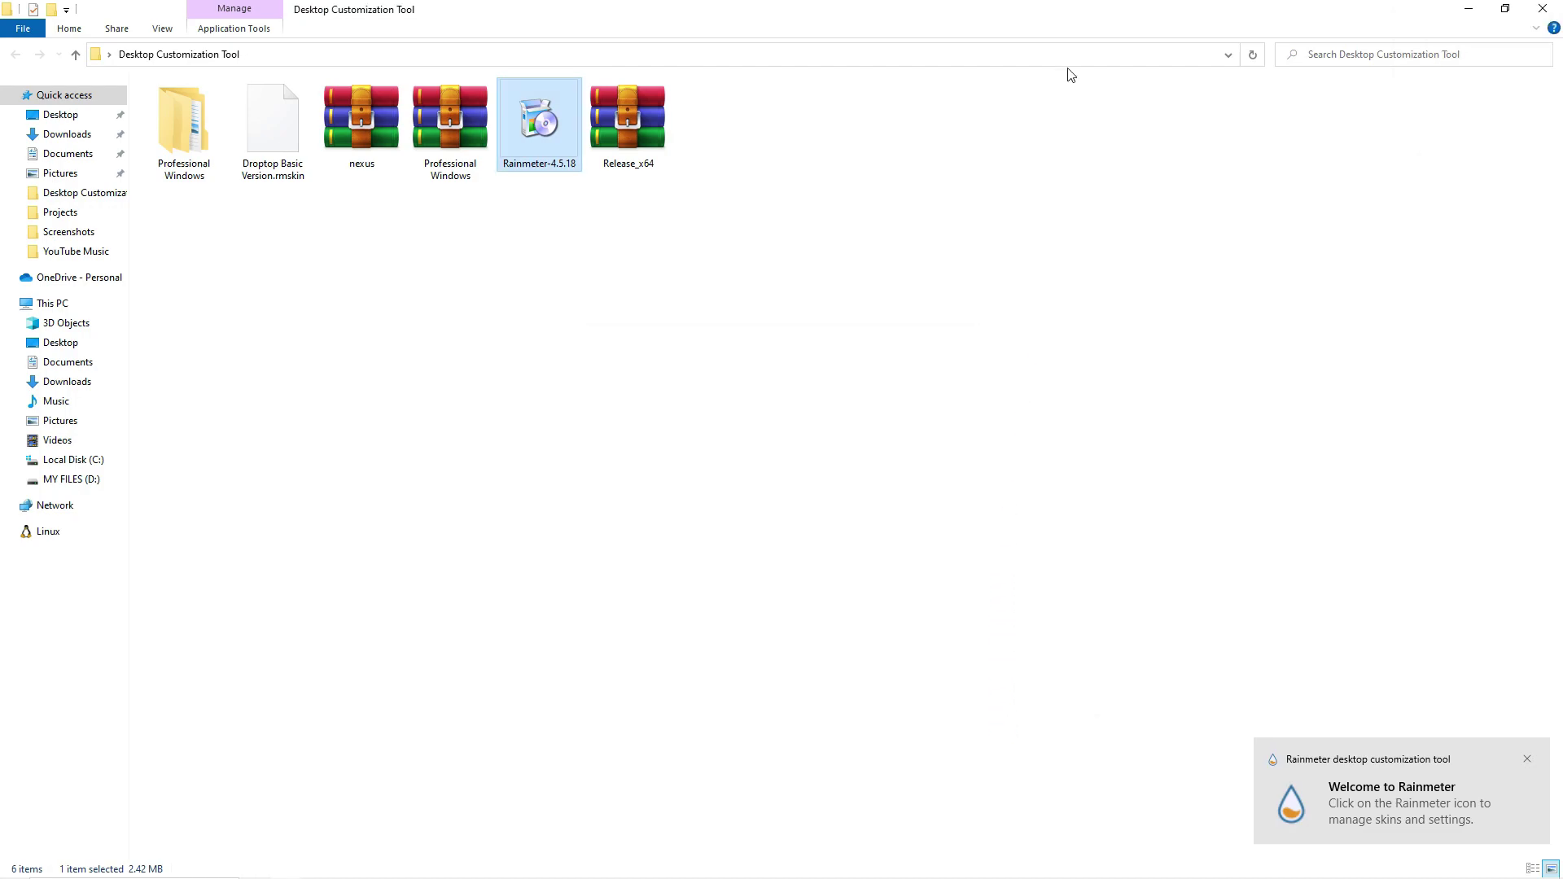
left_click_drag(1071, 11, 891, 171)
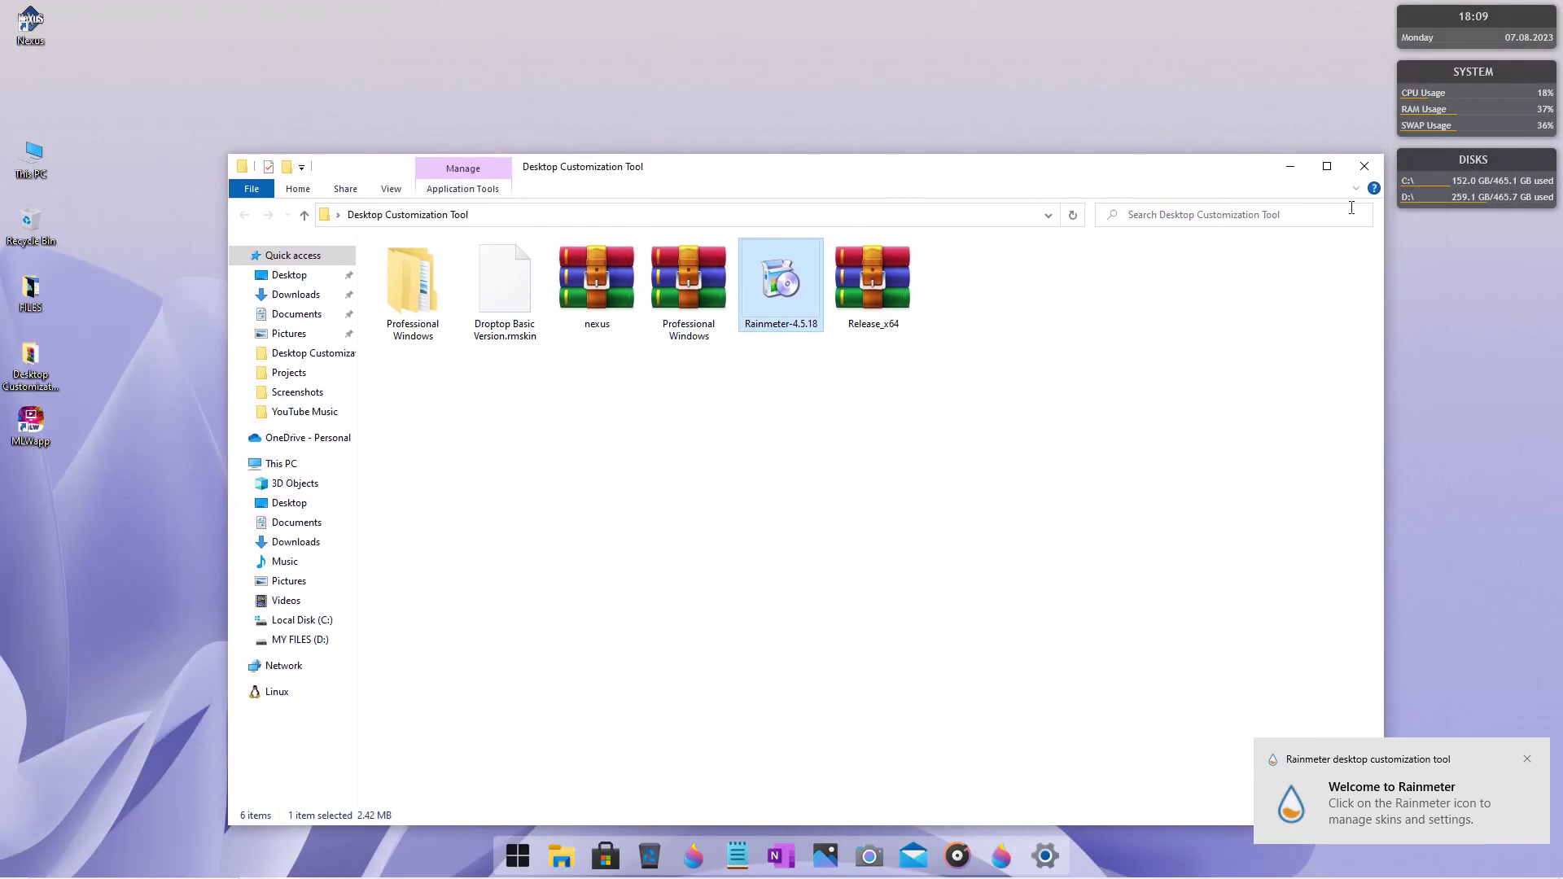
right_click(1420, 200)
left_click(1465, 376)
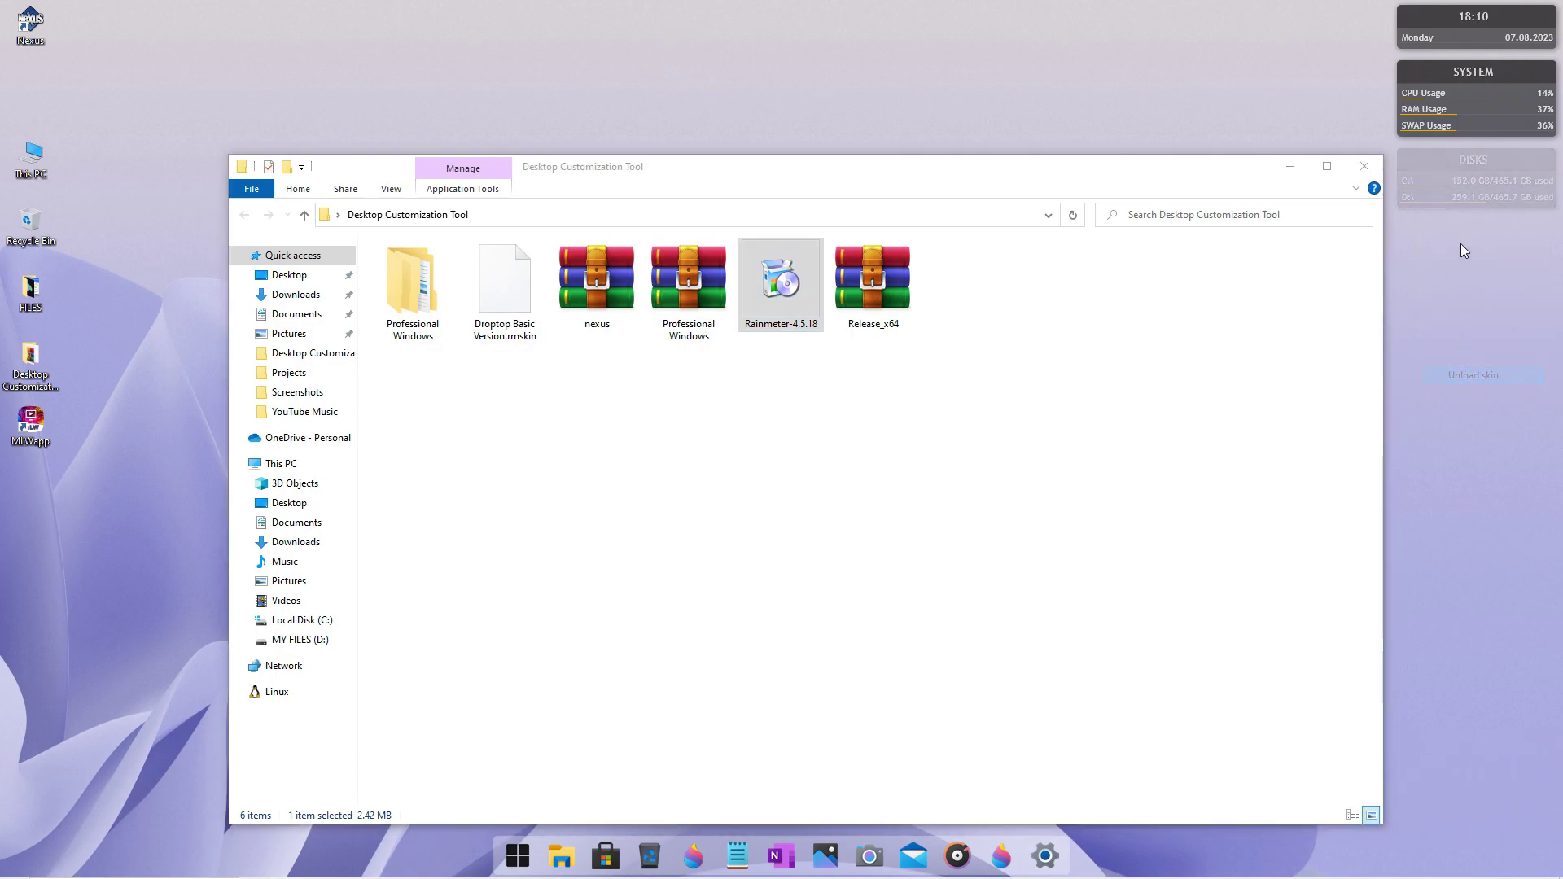
right_click(1424, 126)
left_click(1467, 306)
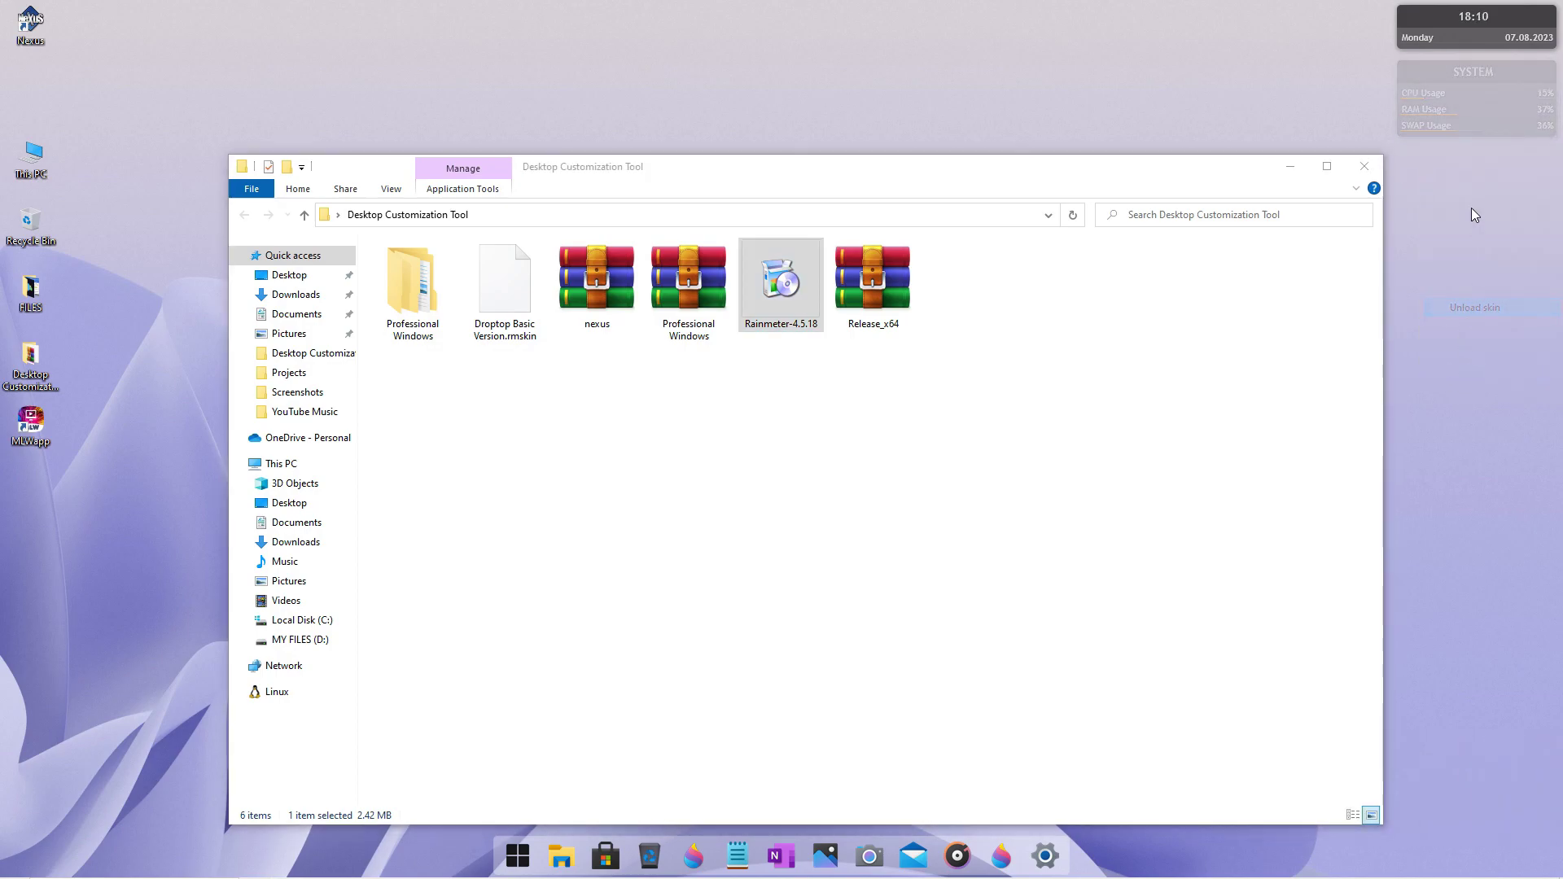
right_click(1435, 41)
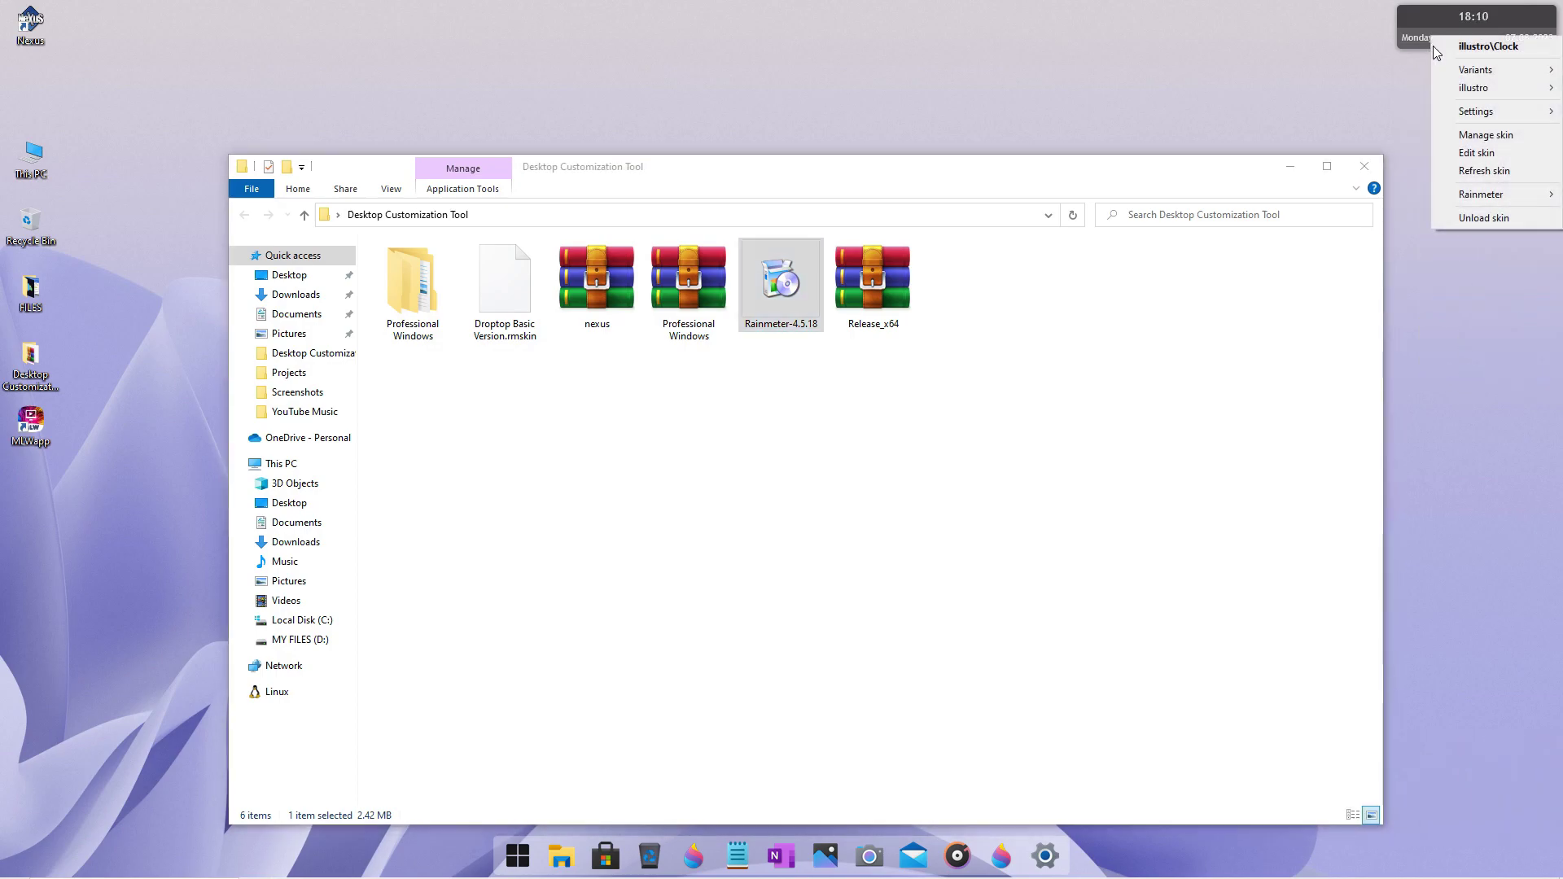
left_click(1470, 216)
- Maximize the folder window and install all included components of Droptop Basic Version.rmskin with its skins loaded
left_click(1319, 171)
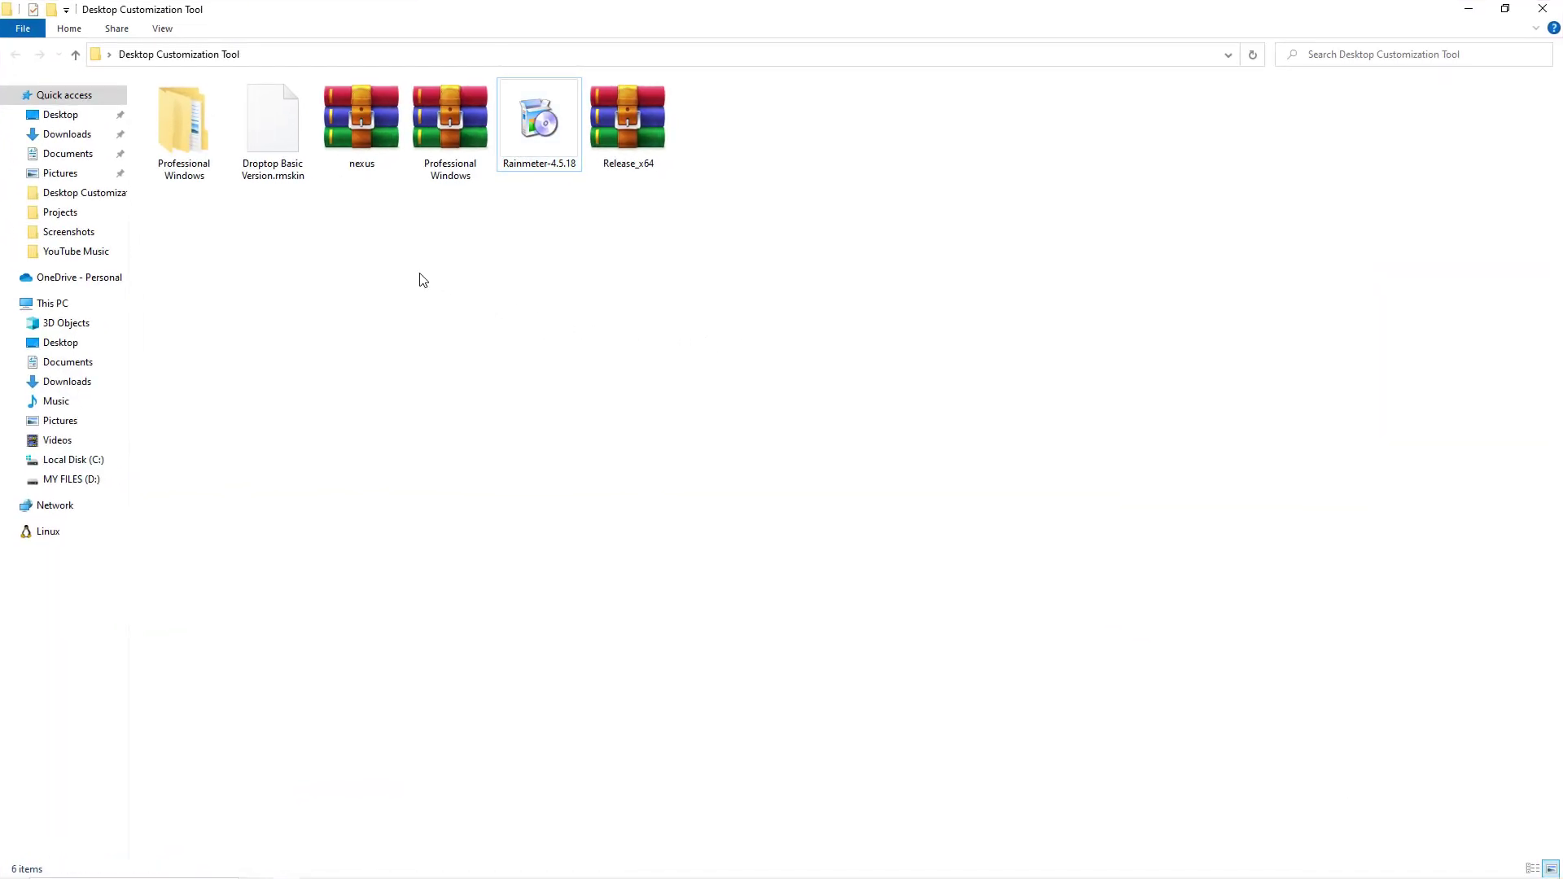
left_click(254, 175)
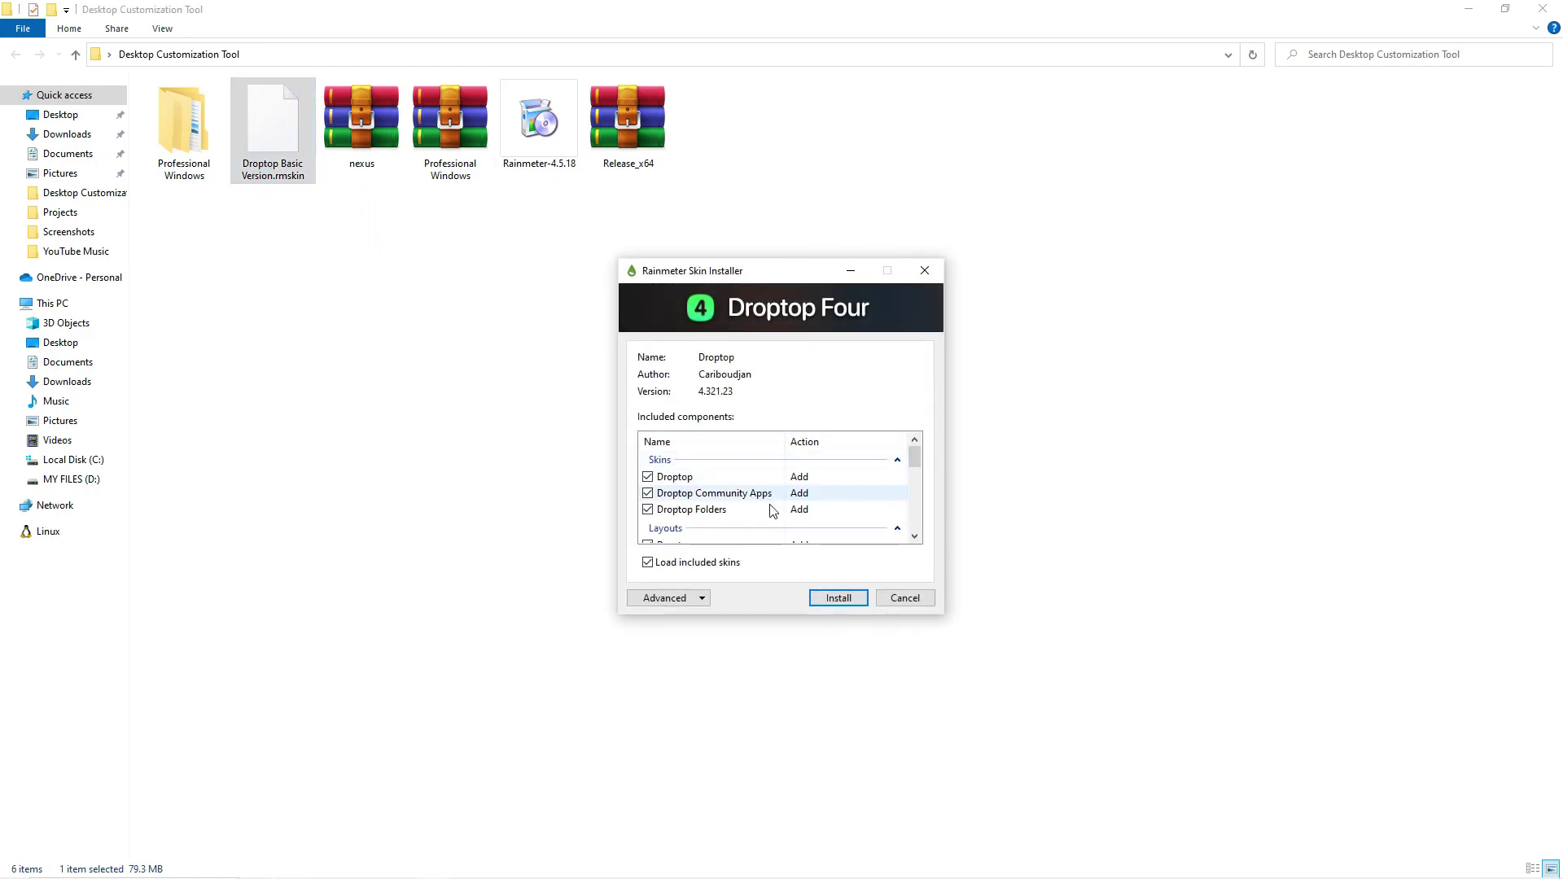
left_click(831, 598)
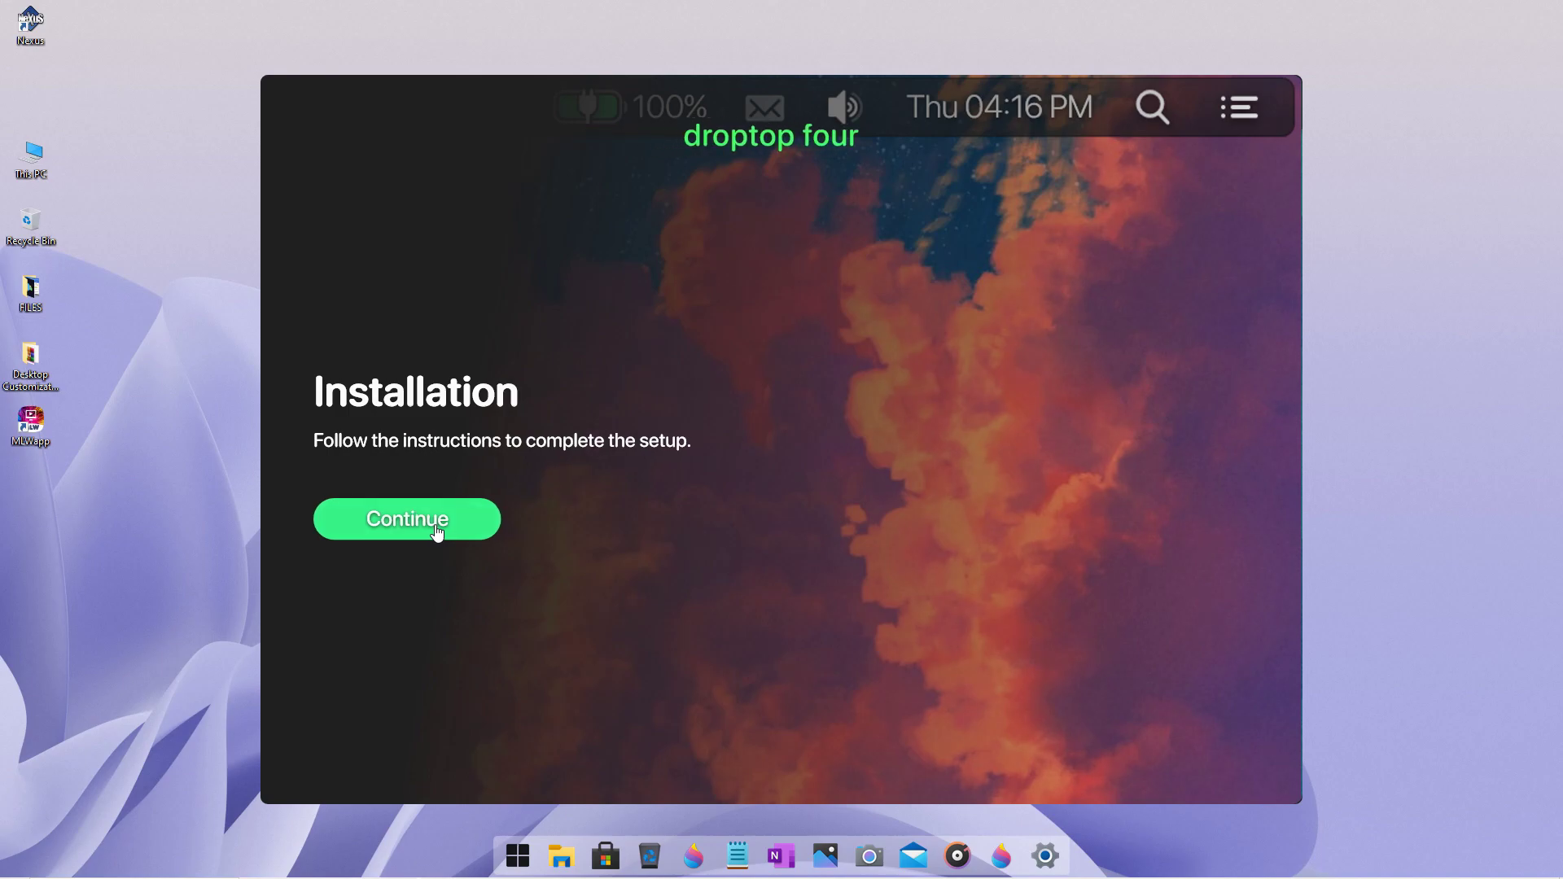
- Begin the Droptop Four setup with English US as the language and Desktop only as the display mode
left_click(437, 533)
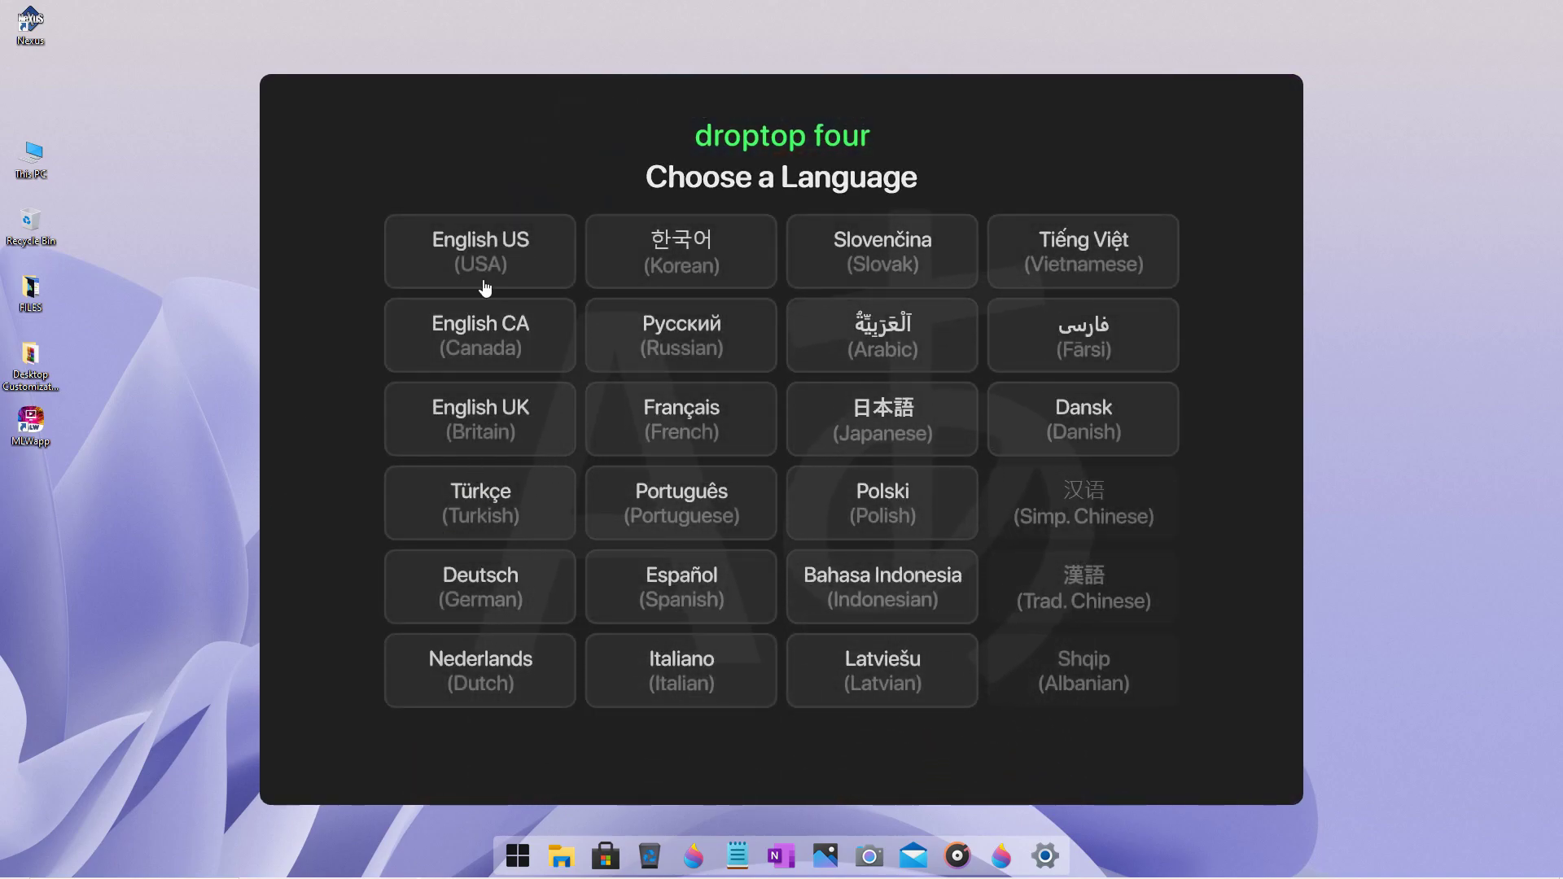
left_click(483, 289)
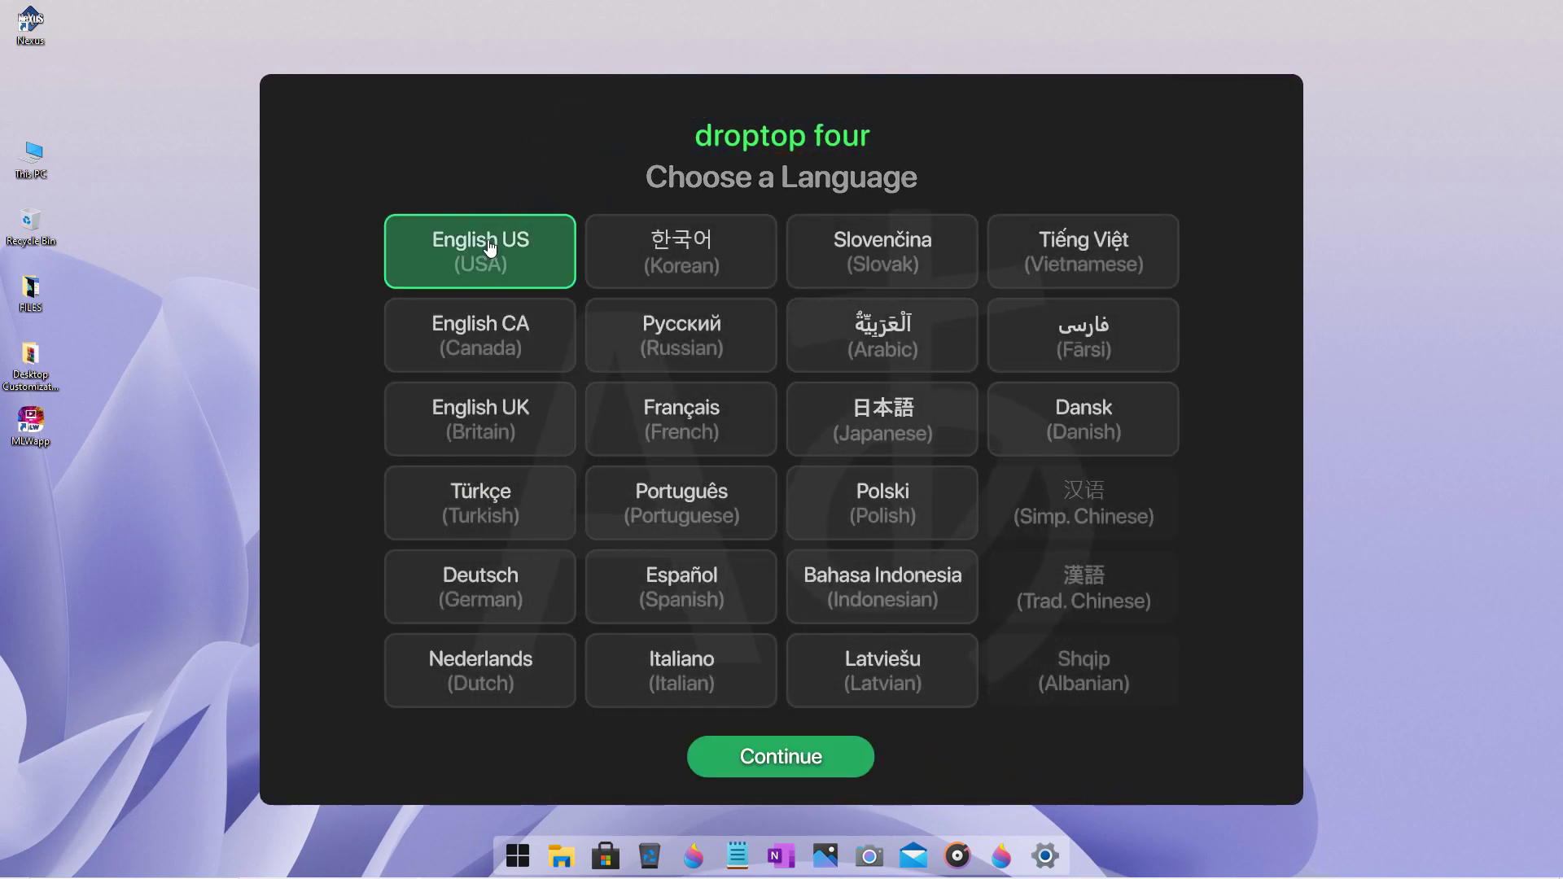
left_click(776, 752)
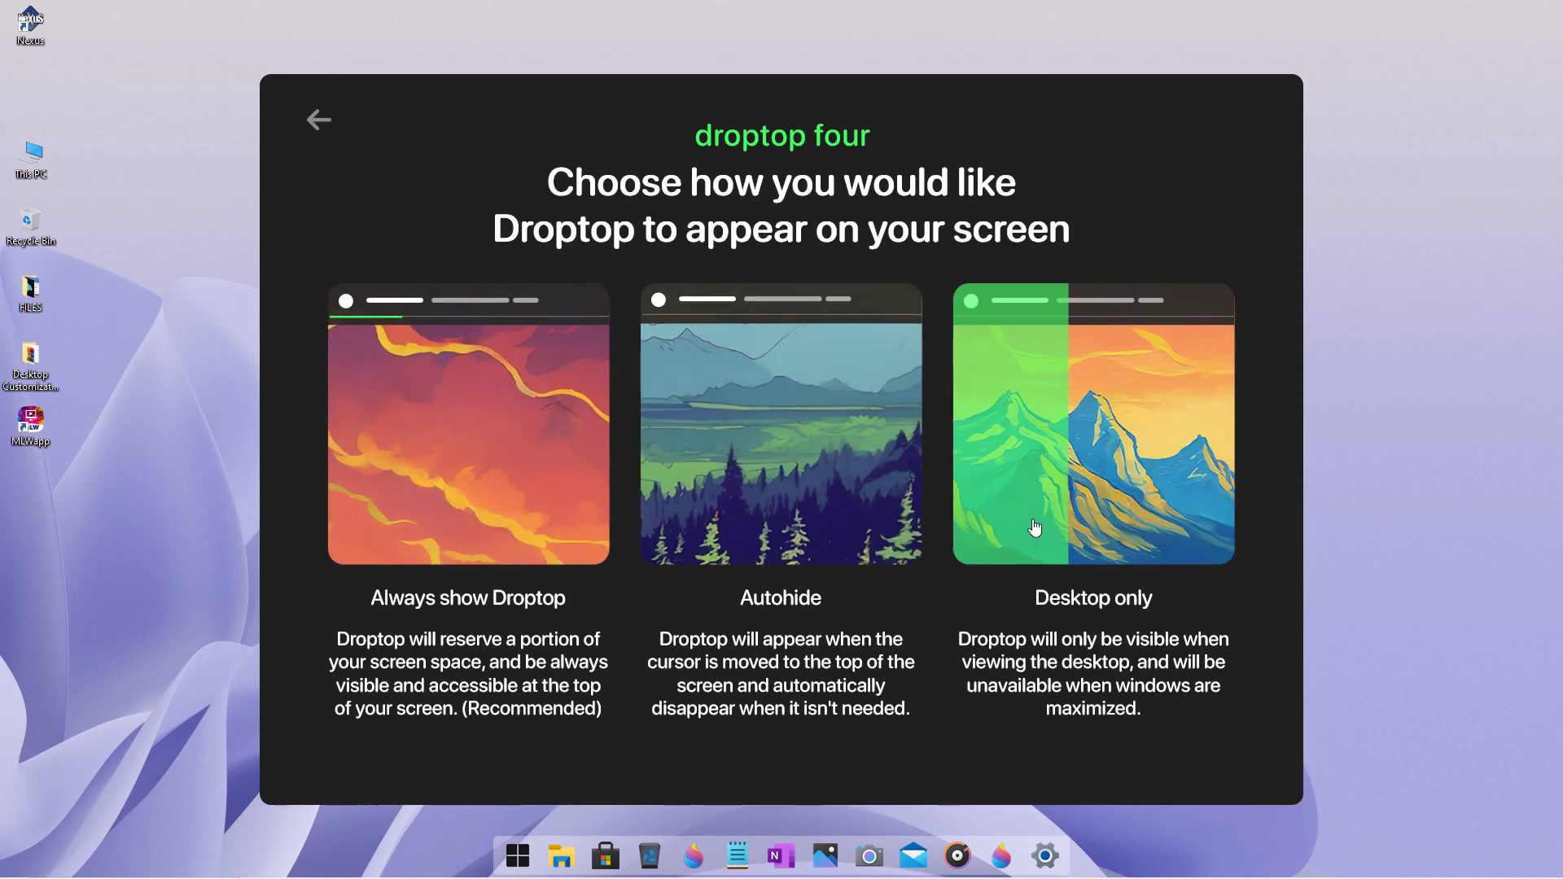
left_click(1087, 525)
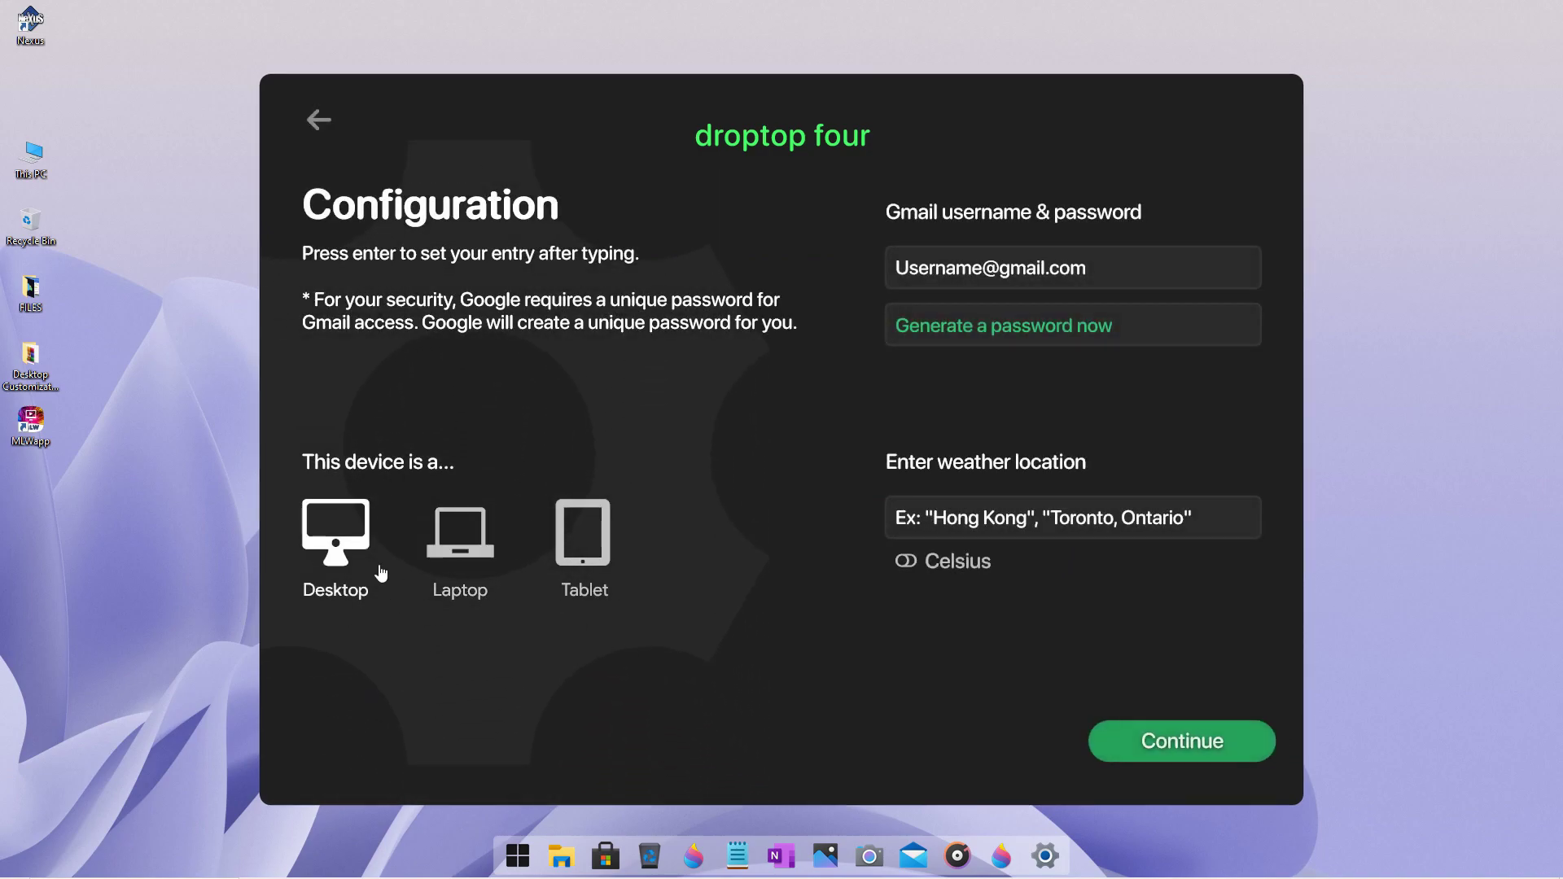
- Configure Droptop for a desktop device with Celsius temperatures, the plain Windows logo home button and the Standard dropdown bar size
left_click(335, 537)
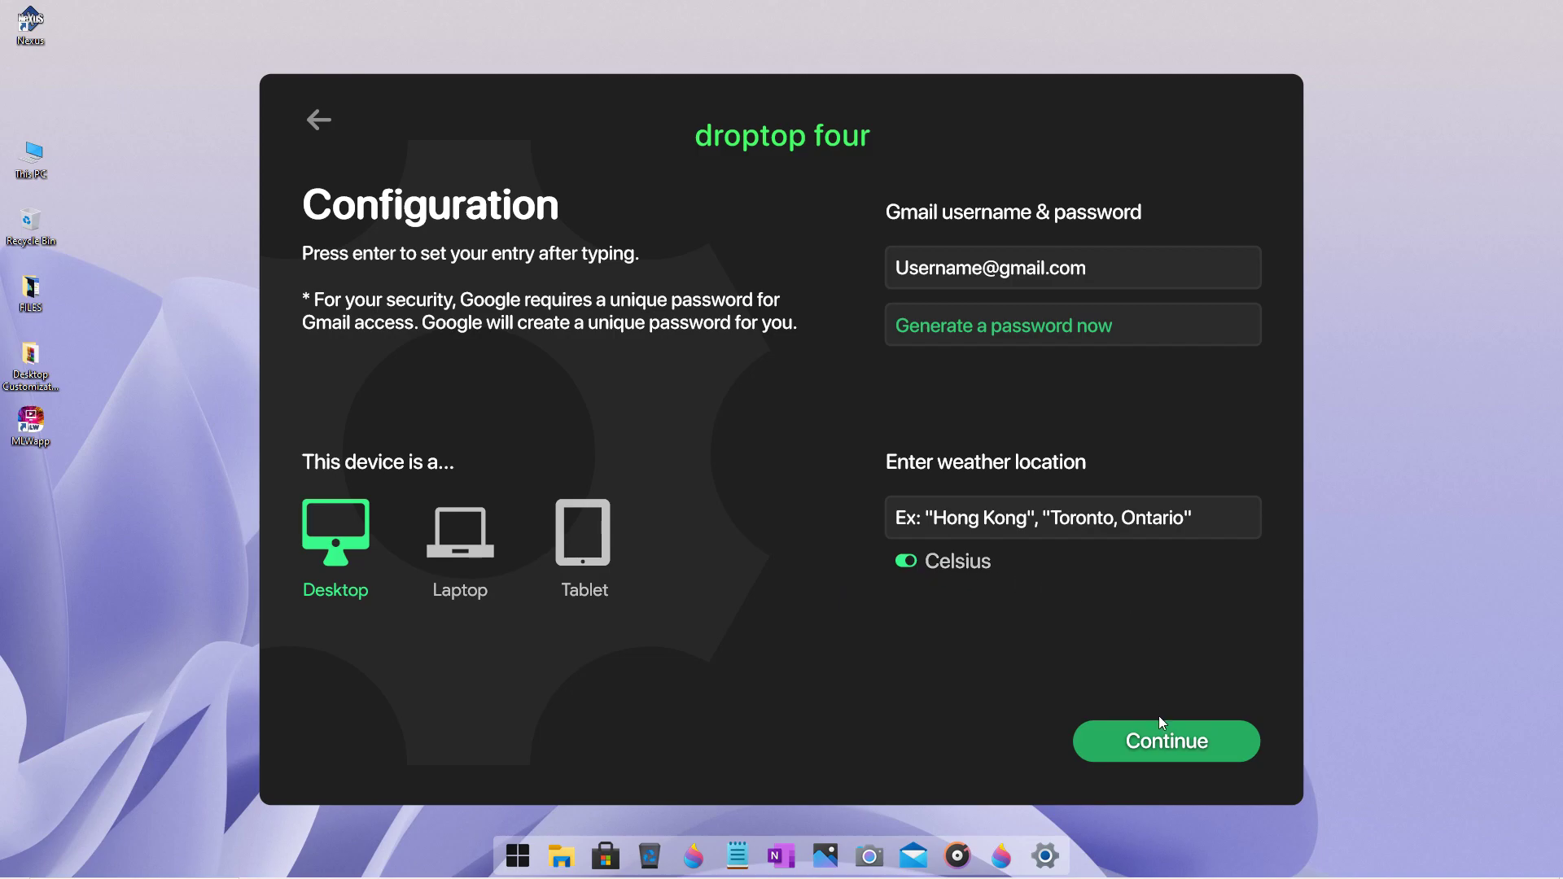
left_click(1154, 742)
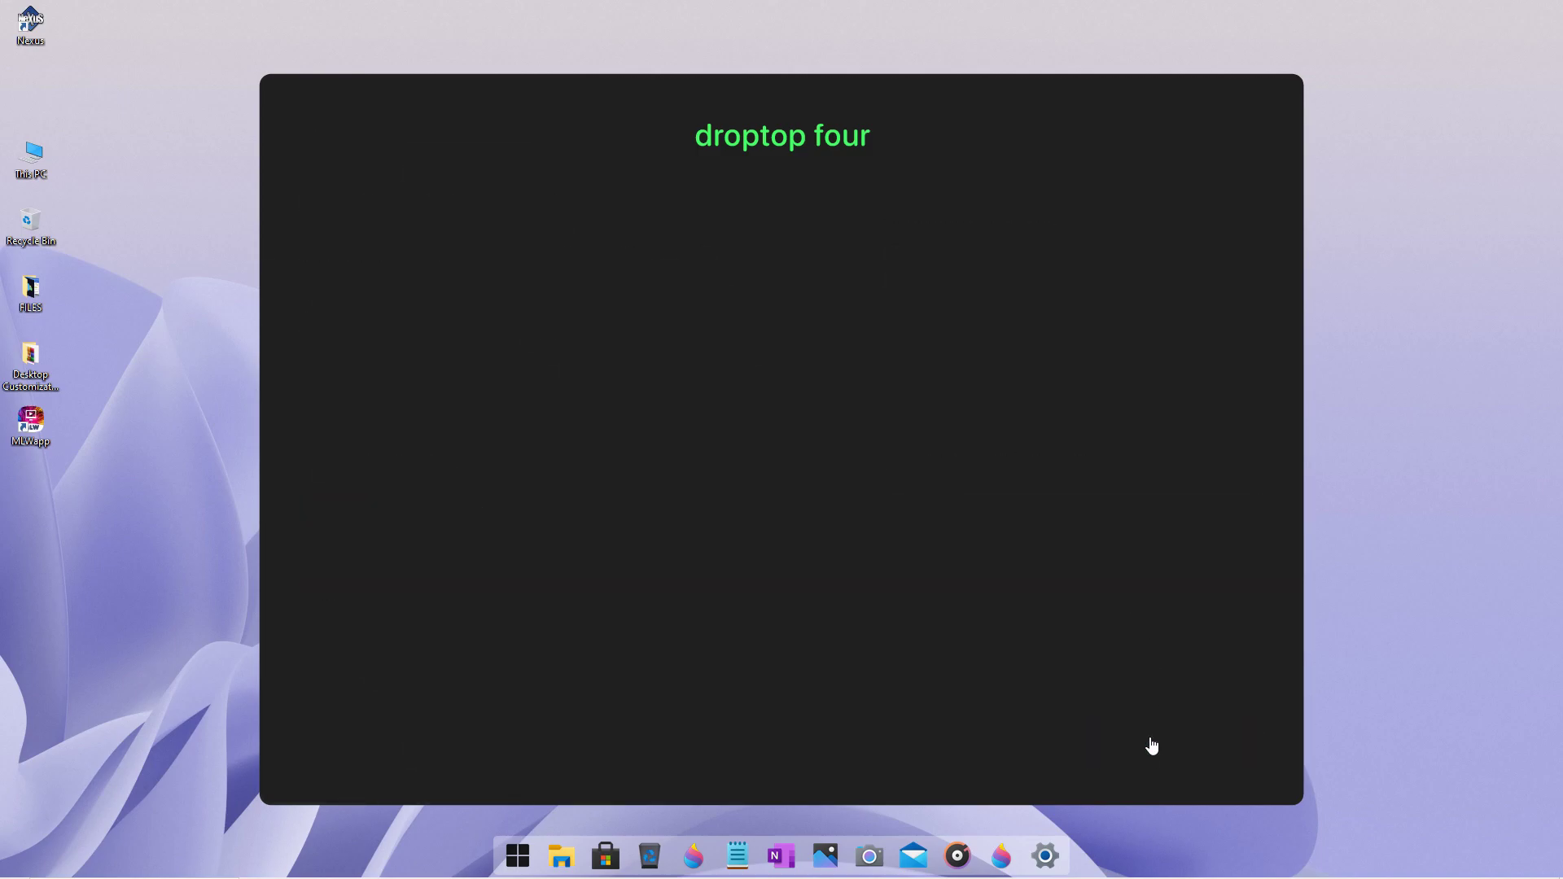
left_click(415, 421)
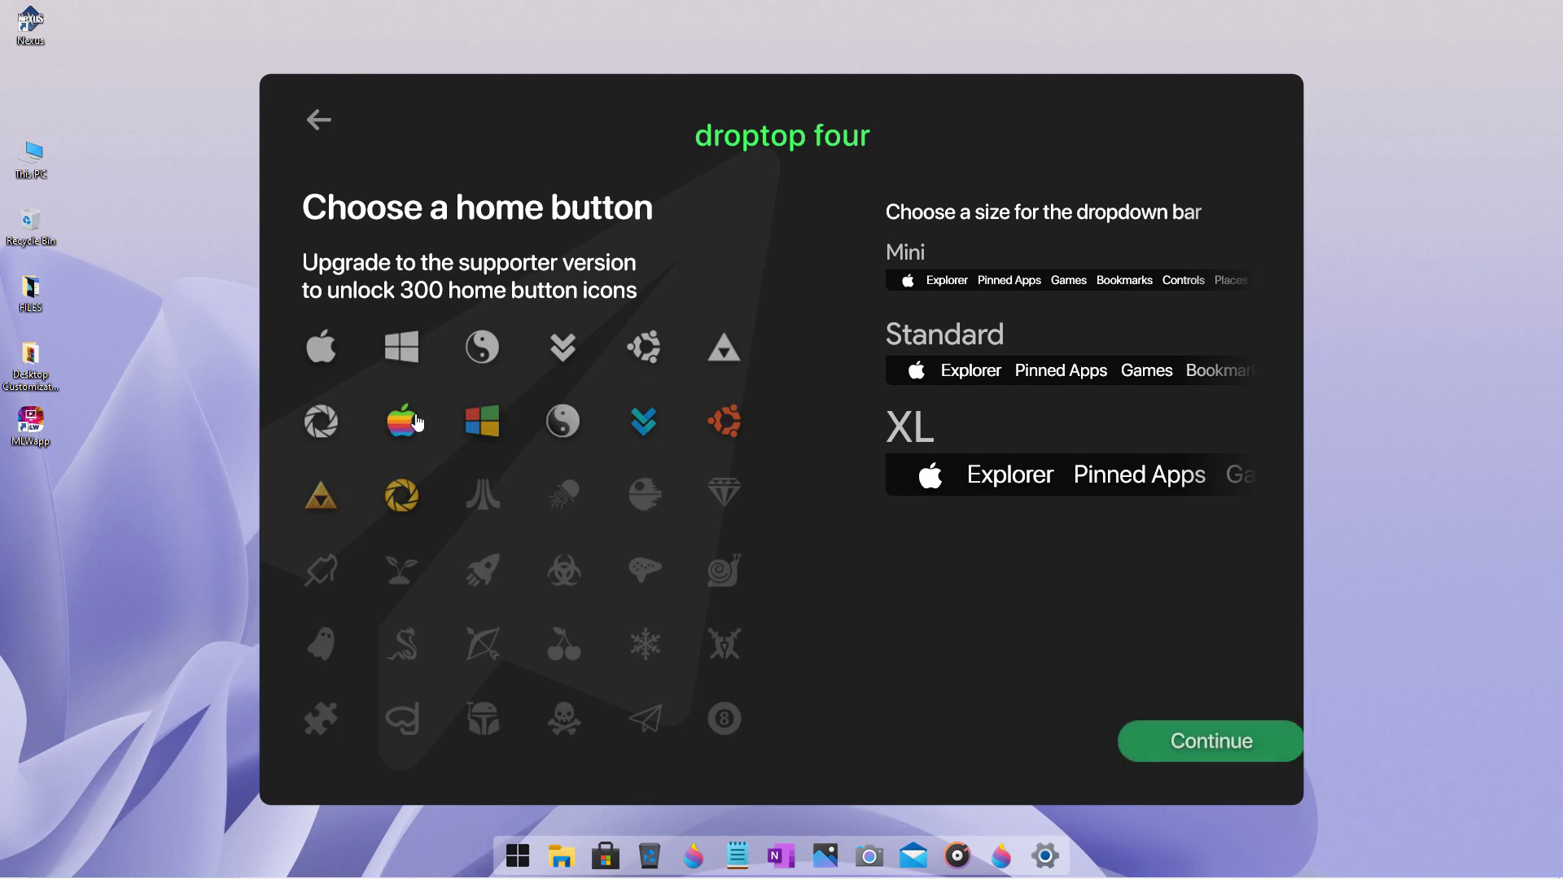
left_click(396, 359)
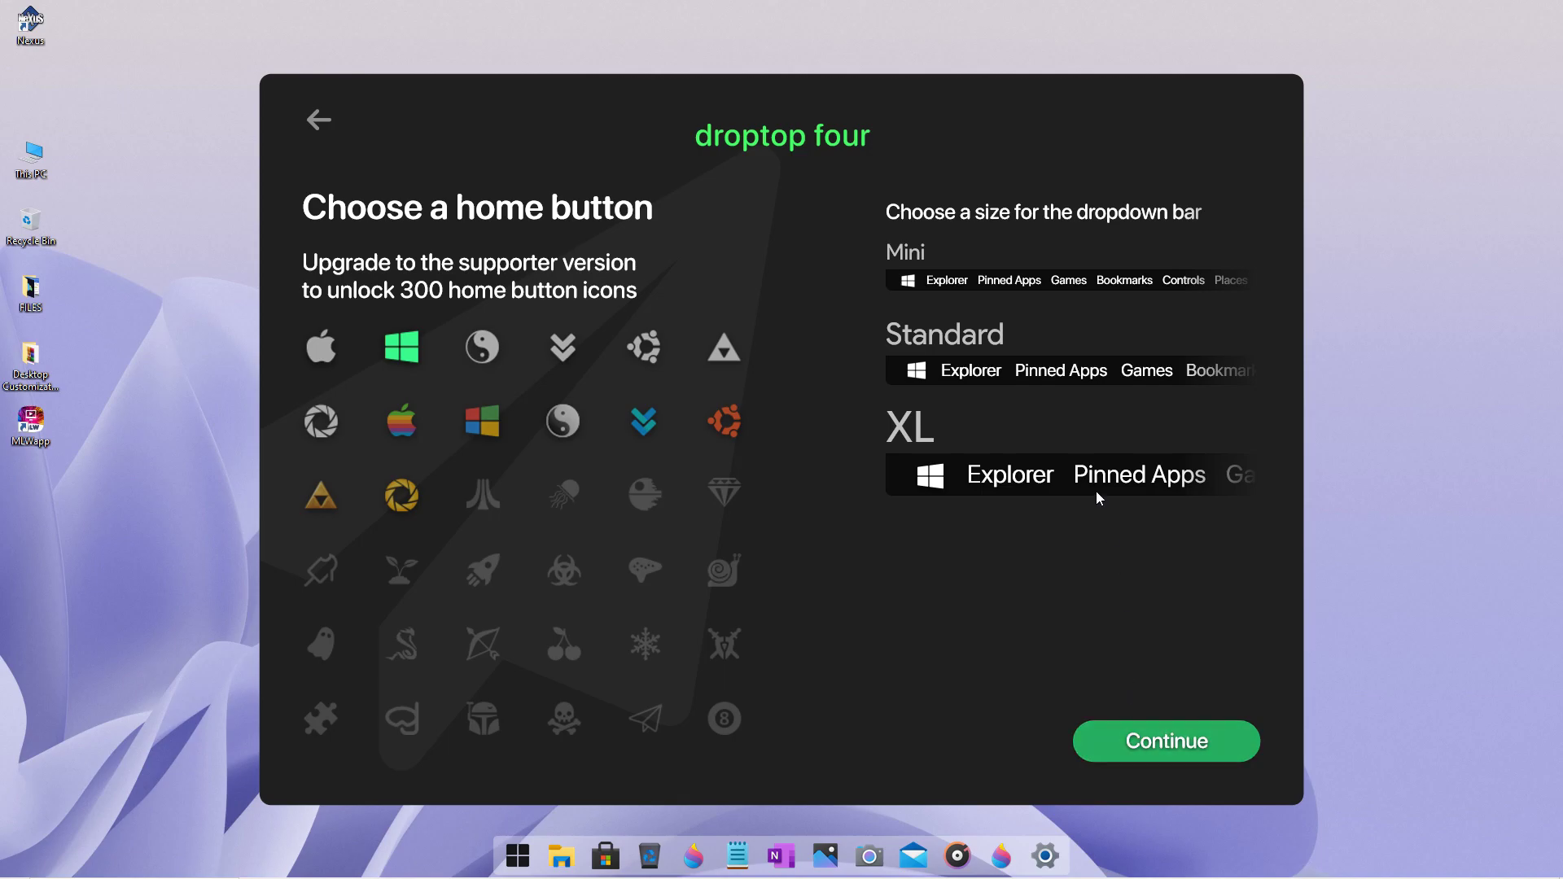
left_click(1066, 376)
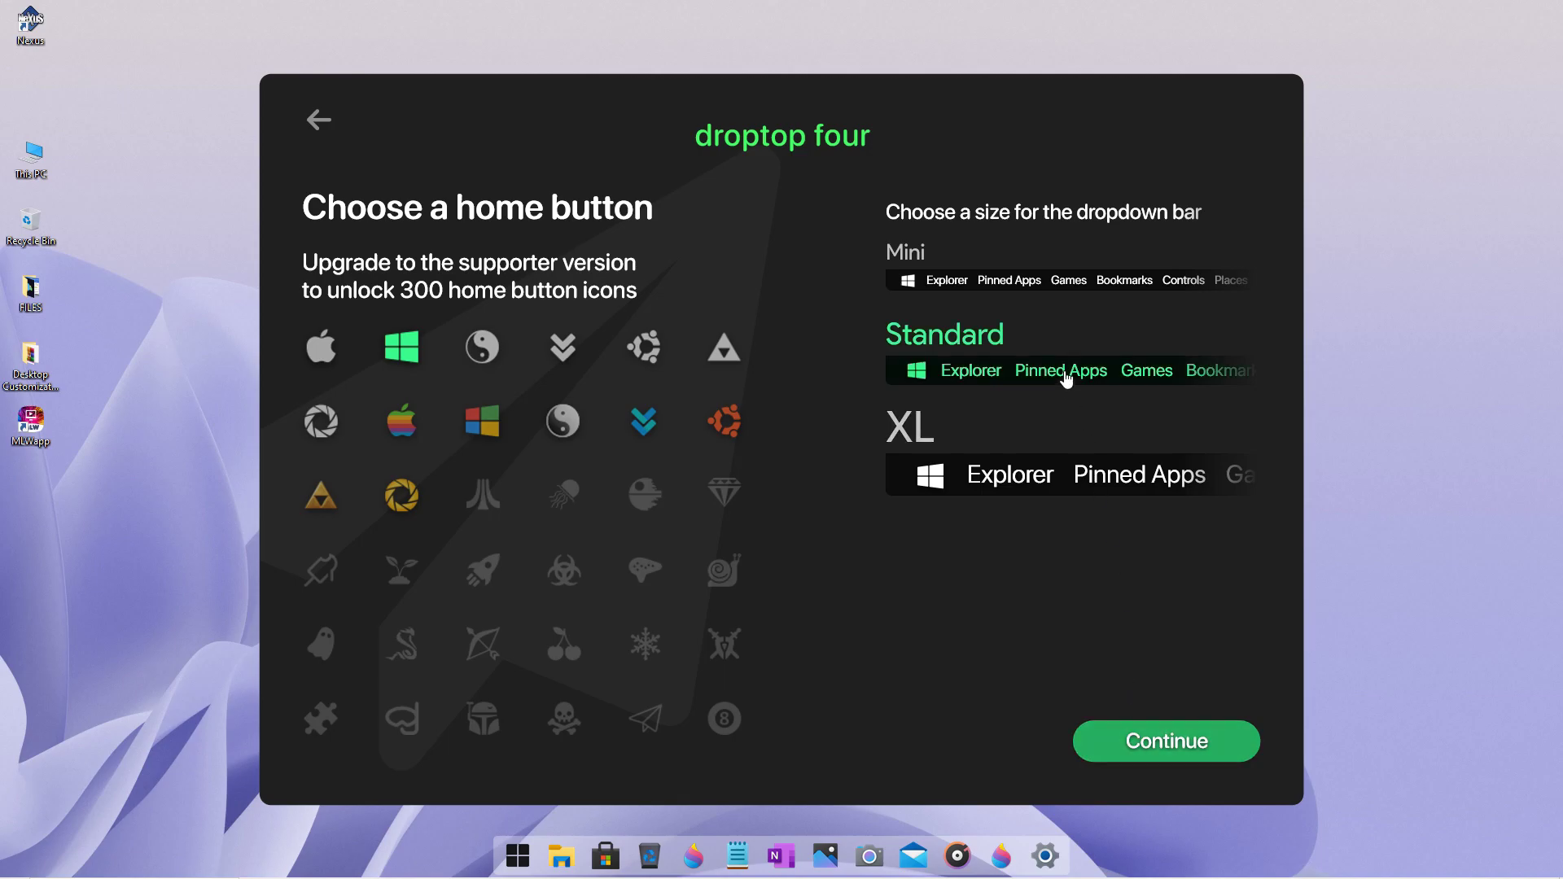
left_click(1164, 747)
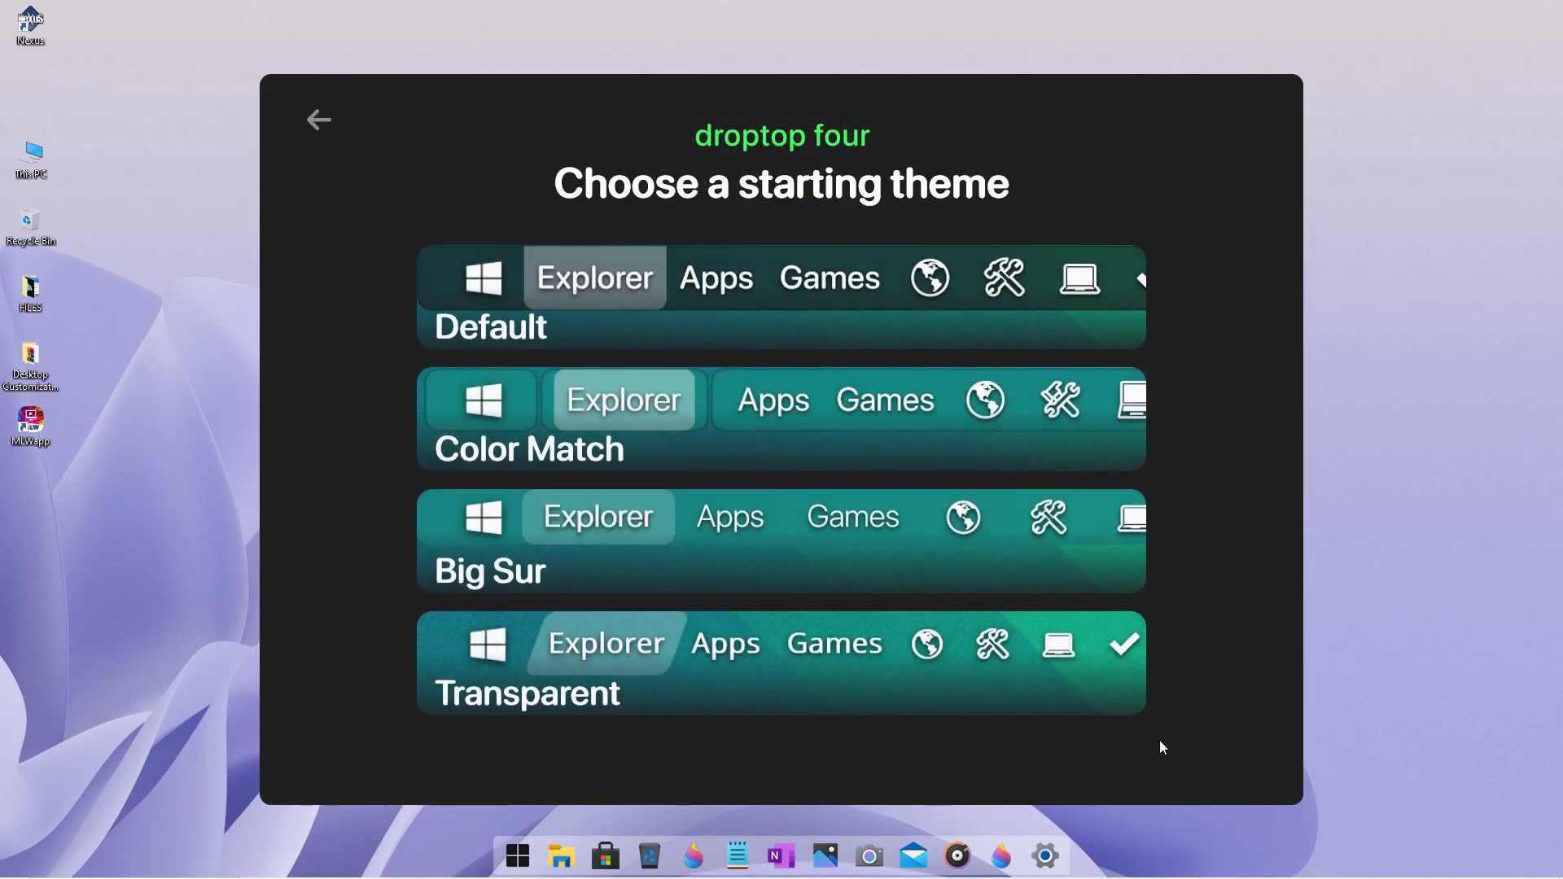
- Choose the Transparent starting theme, declining the supporter version, and finish the Droptop setup
left_click(623, 693)
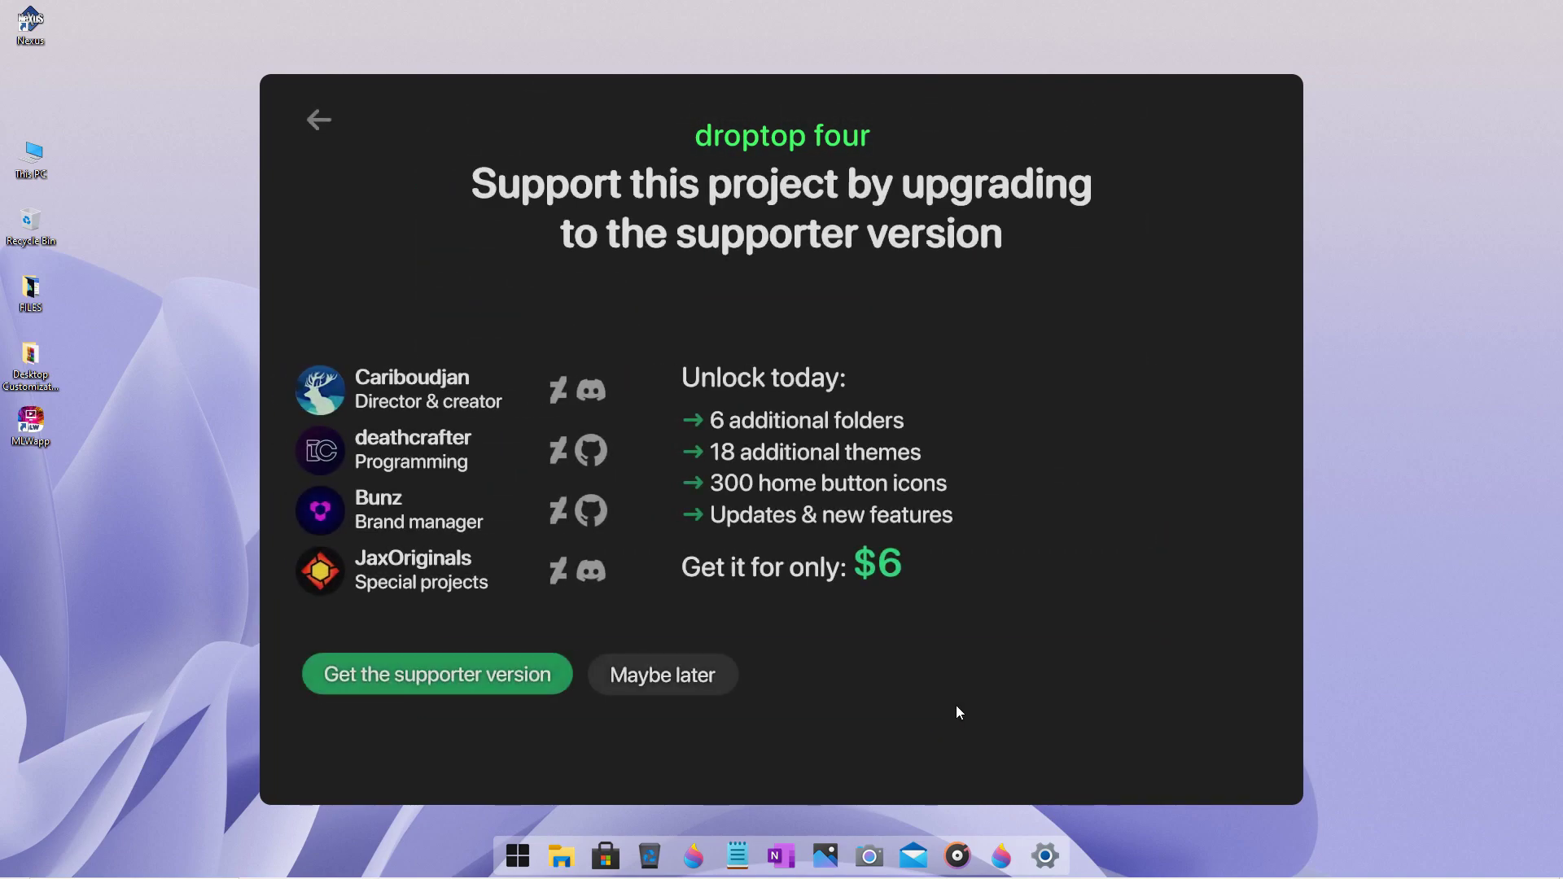
left_click(682, 687)
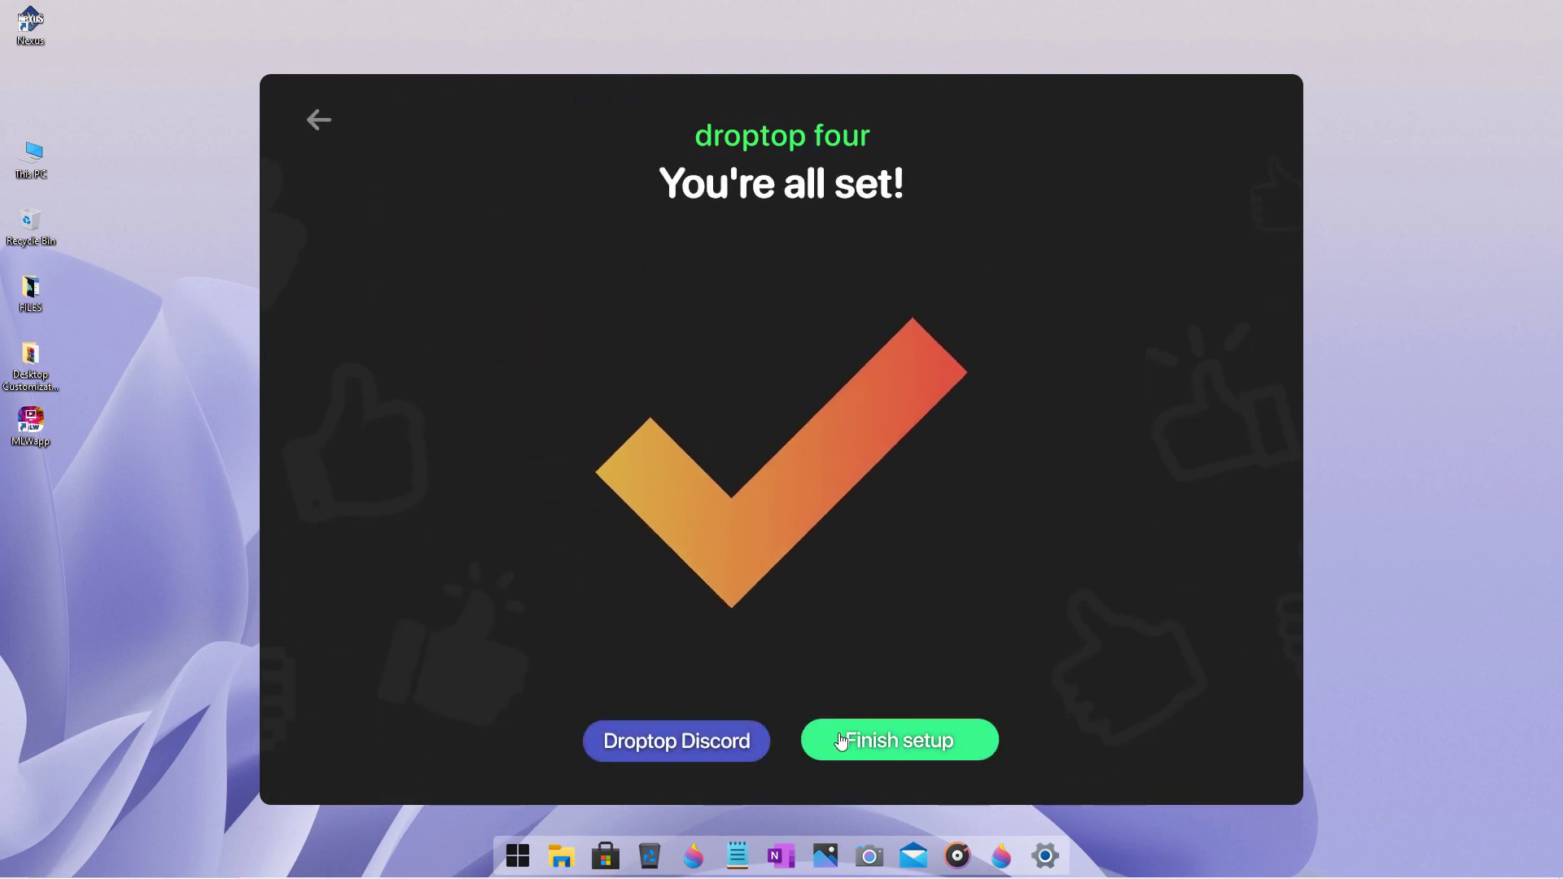
left_click(837, 750)
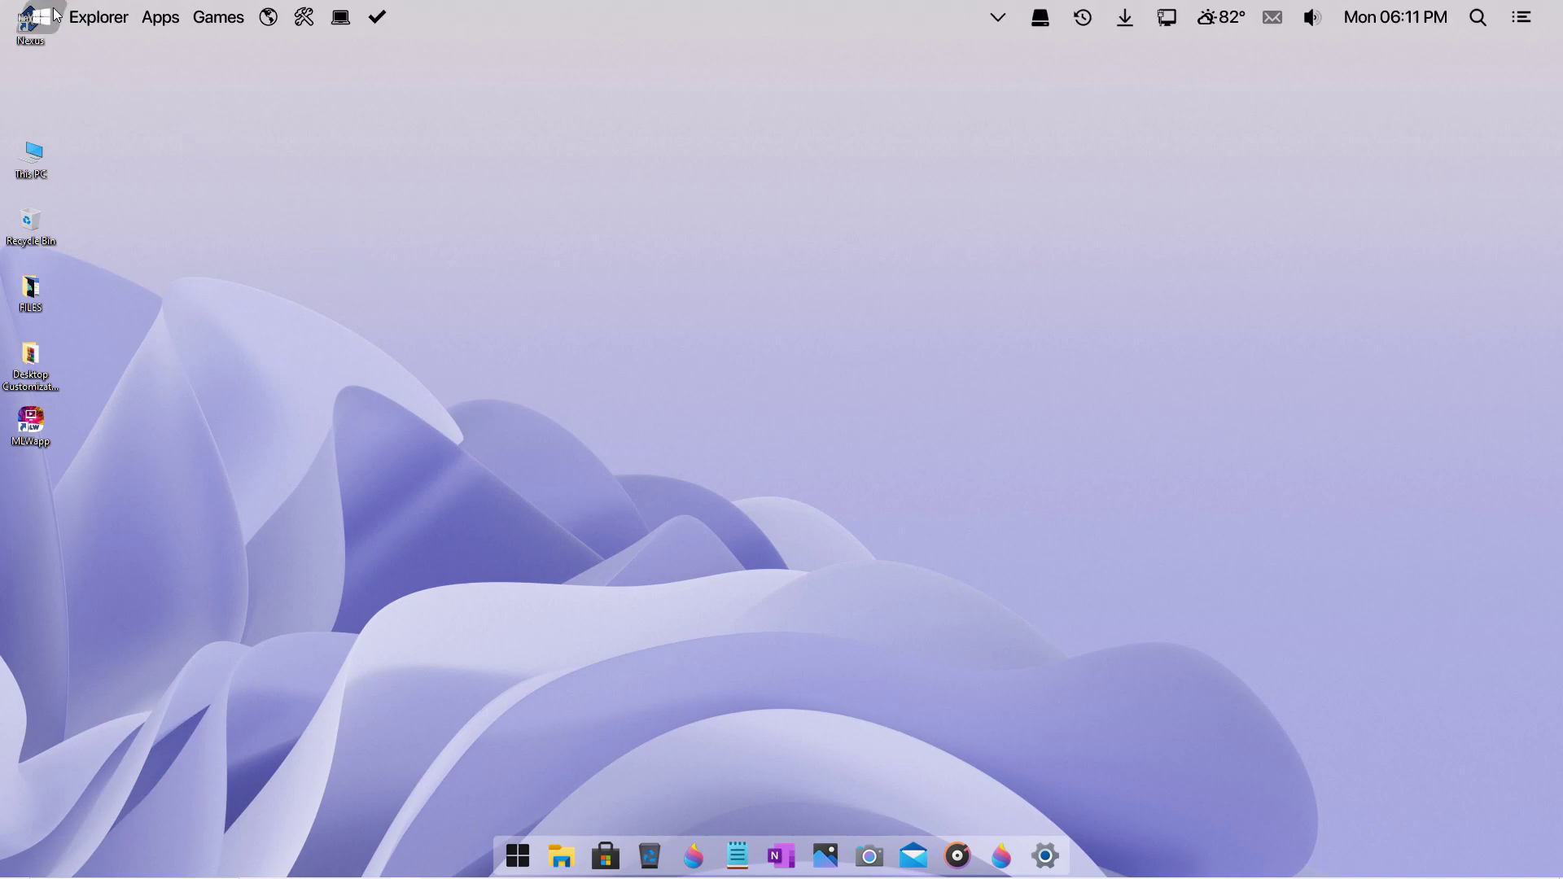
- Move the Nexus desktop shortcut down clear of the Droptop bar and skip the Droptop tutorial
left_click_drag(27, 120, 29, 119)
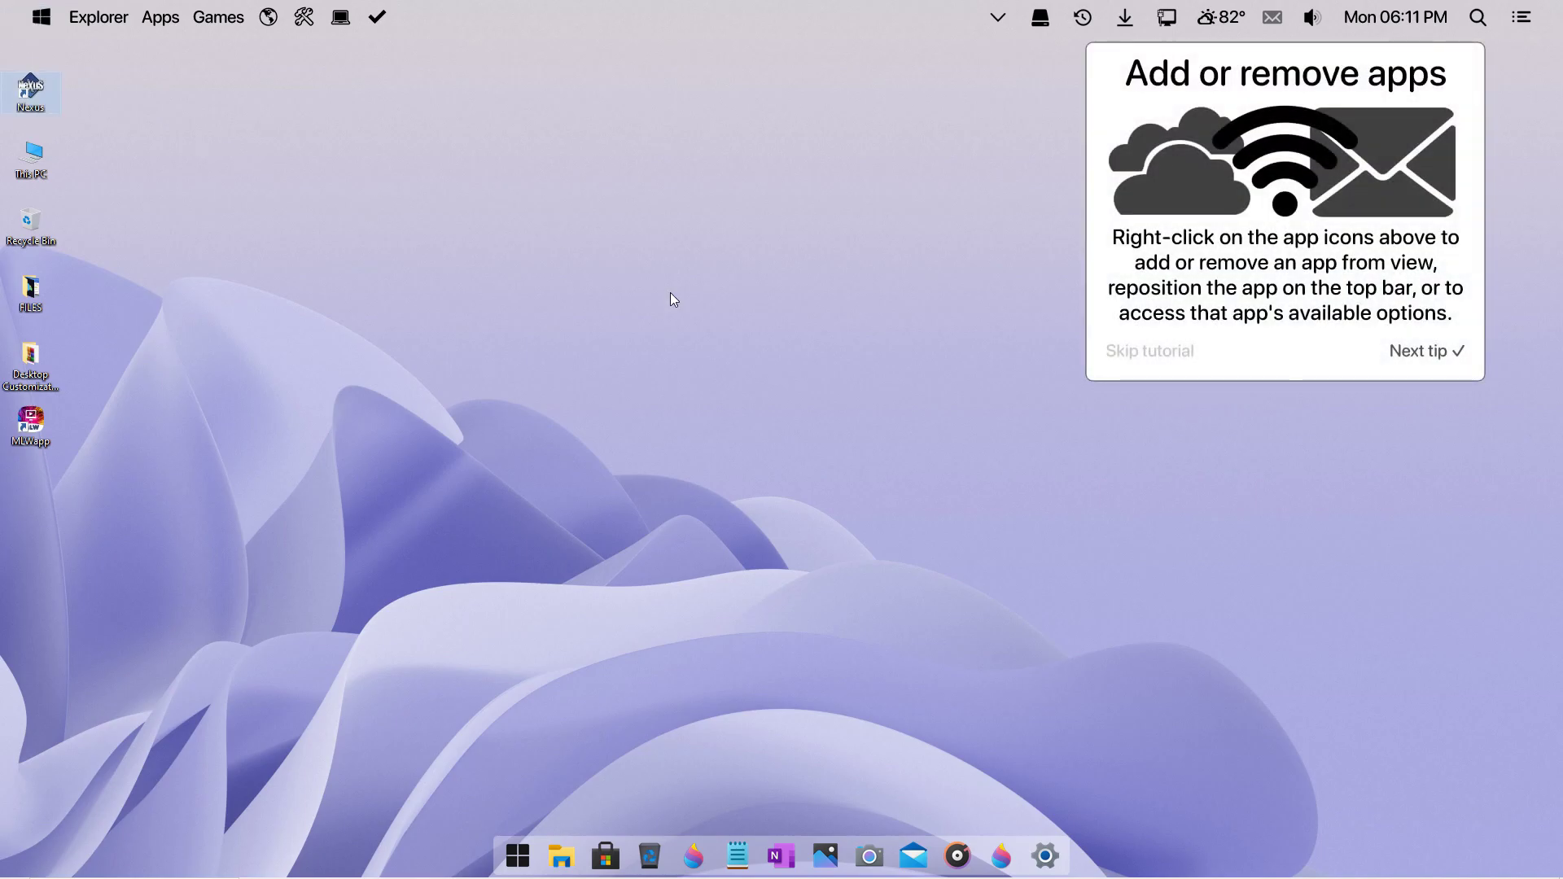
left_click(1130, 357)
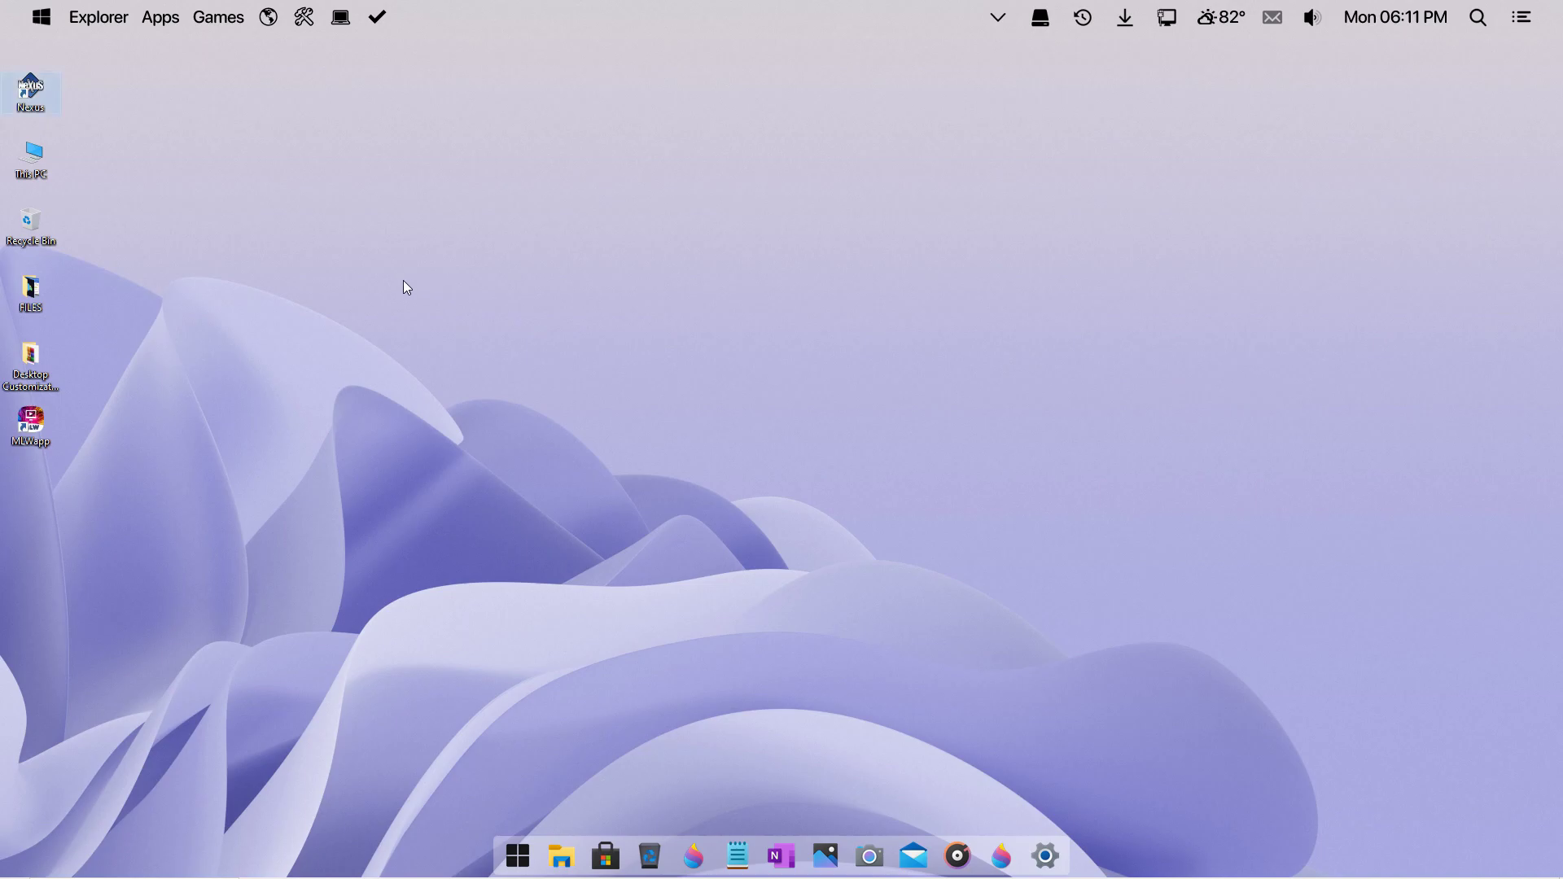
- Copy the CLOCK SKIN folder from the inner Professional Windows folder of Desktop Customization Tool
double_click(37, 358)
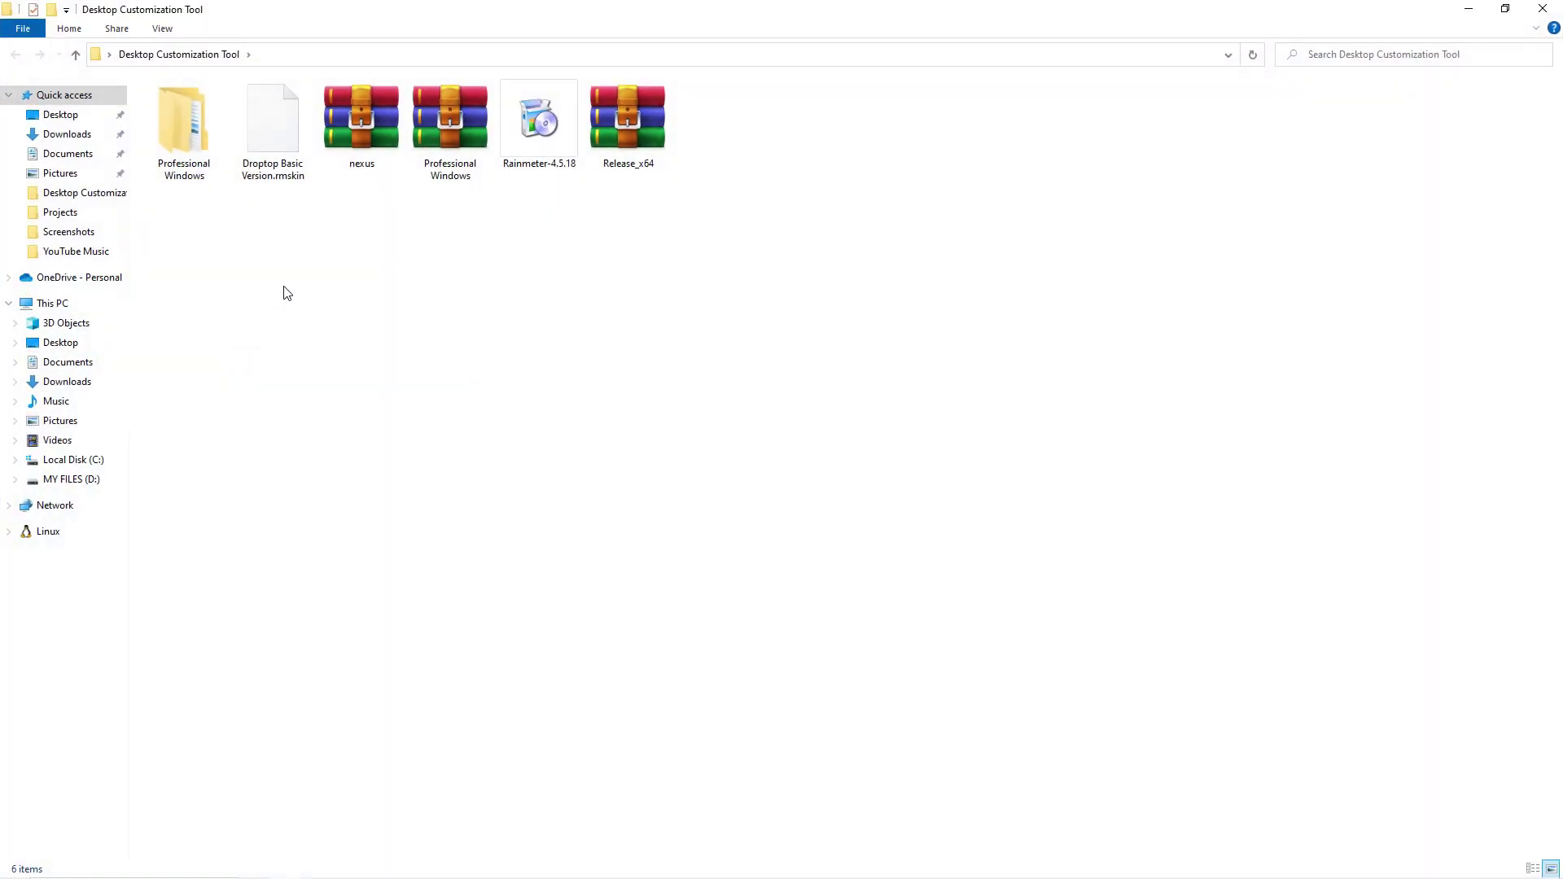
double_click(193, 148)
double_click(197, 111)
double_click(176, 108)
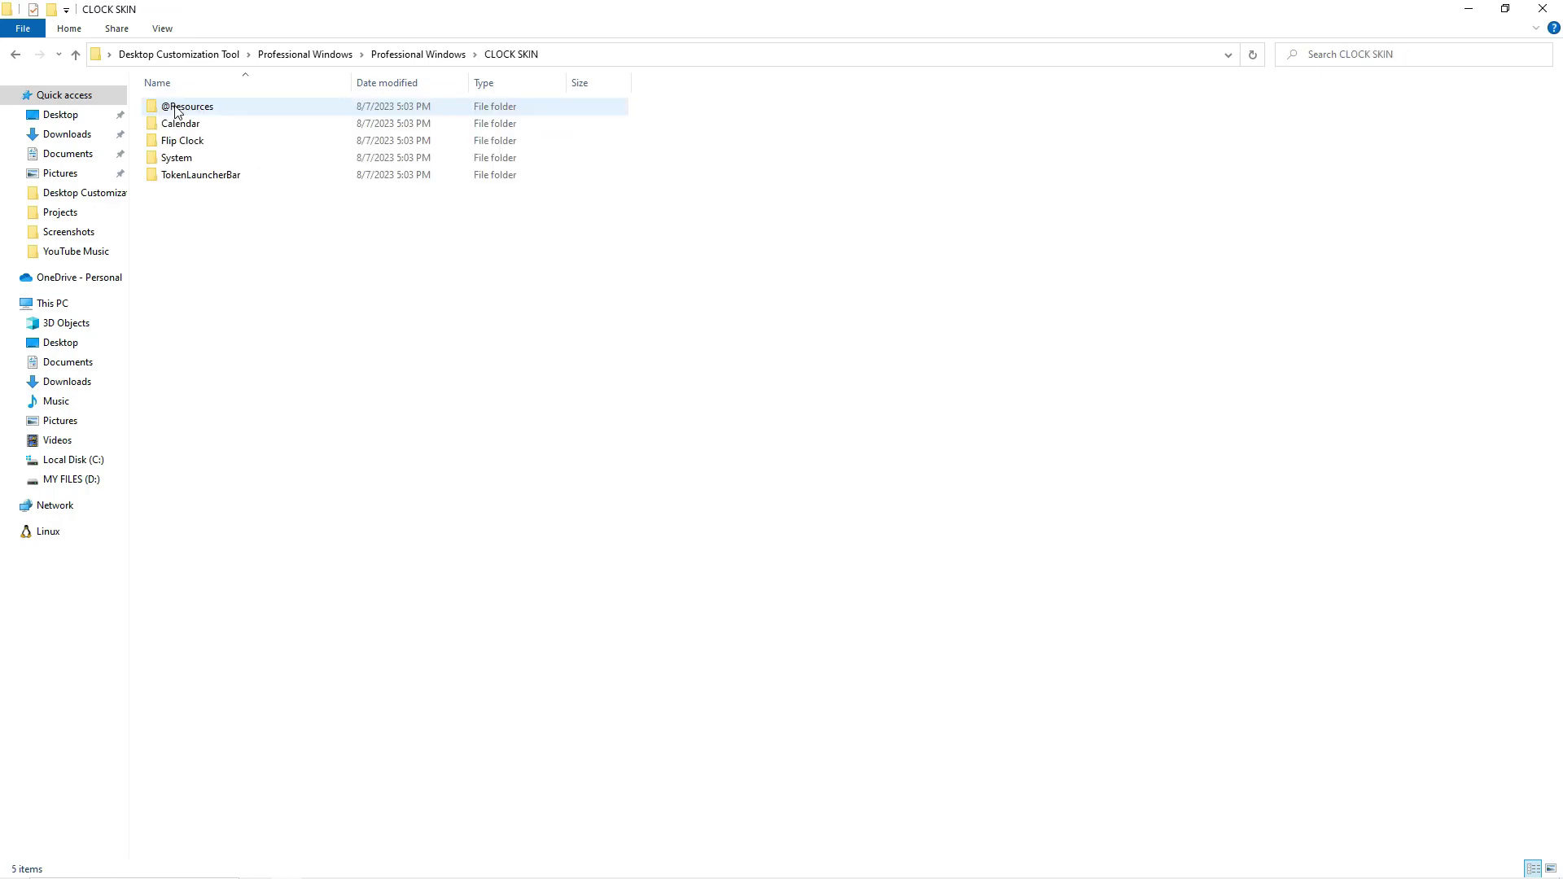
left_click(77, 56)
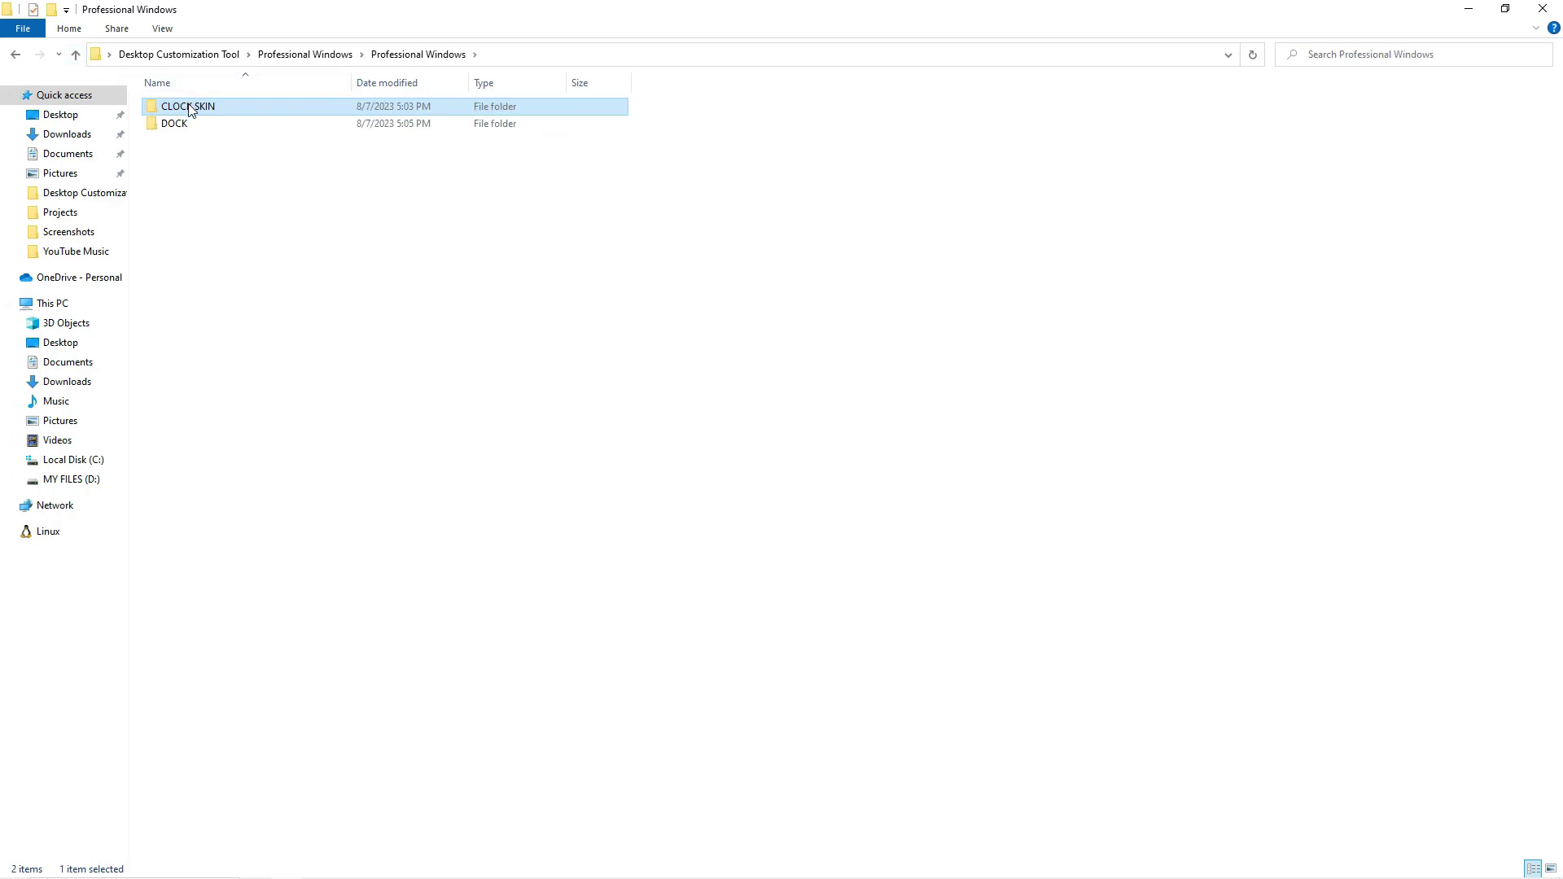
right_click(192, 108)
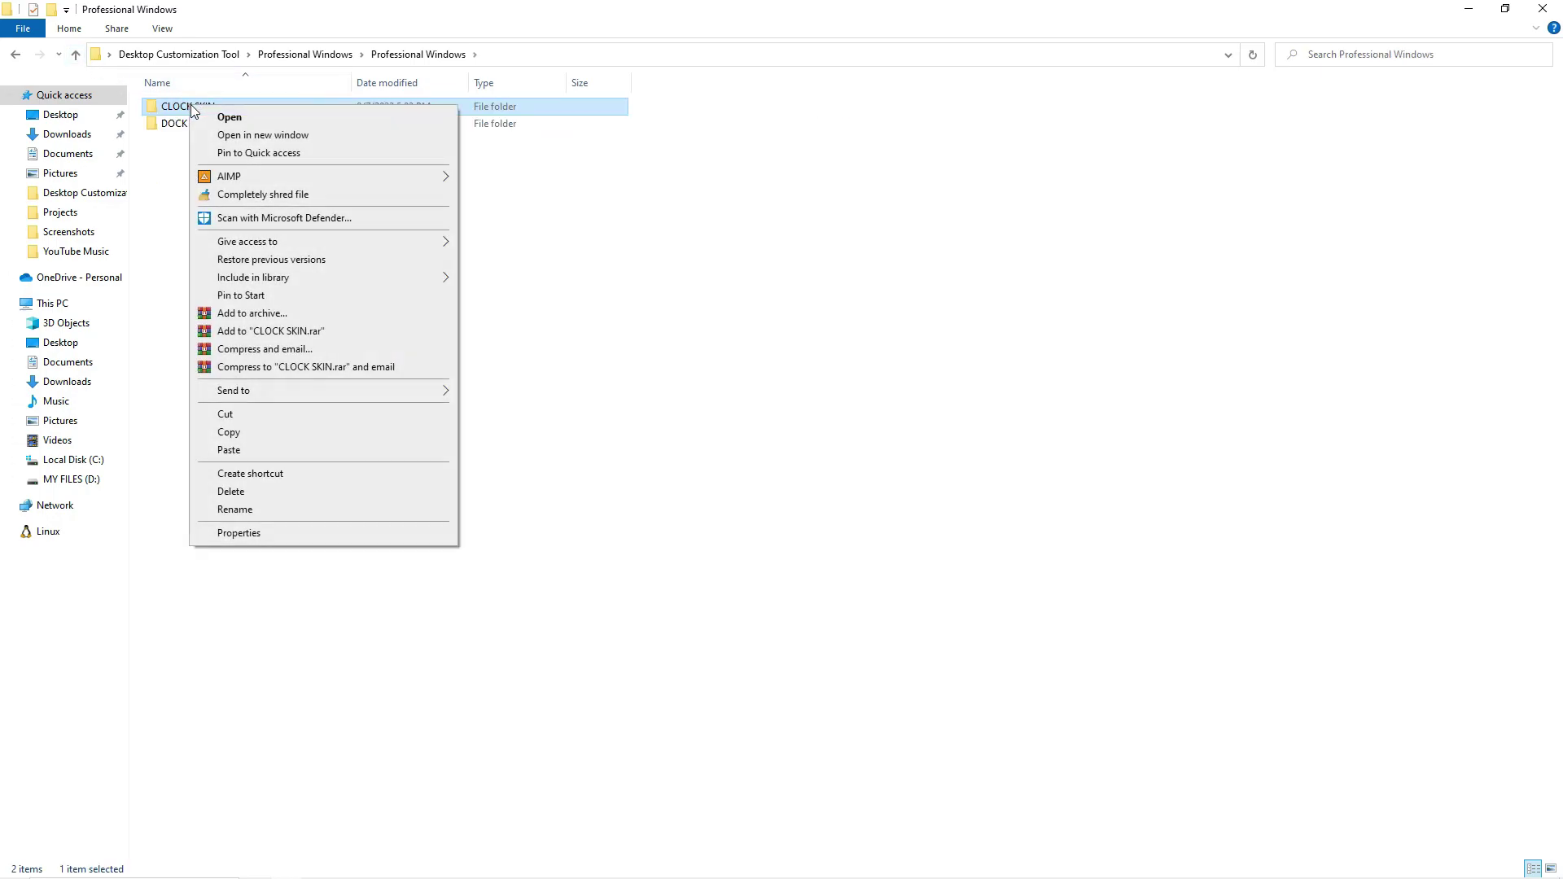
left_click(232, 432)
- Paste the CLOCK SKIN folder into Documents > Rainmeter > Skins and close the folder window
left_click(68, 159)
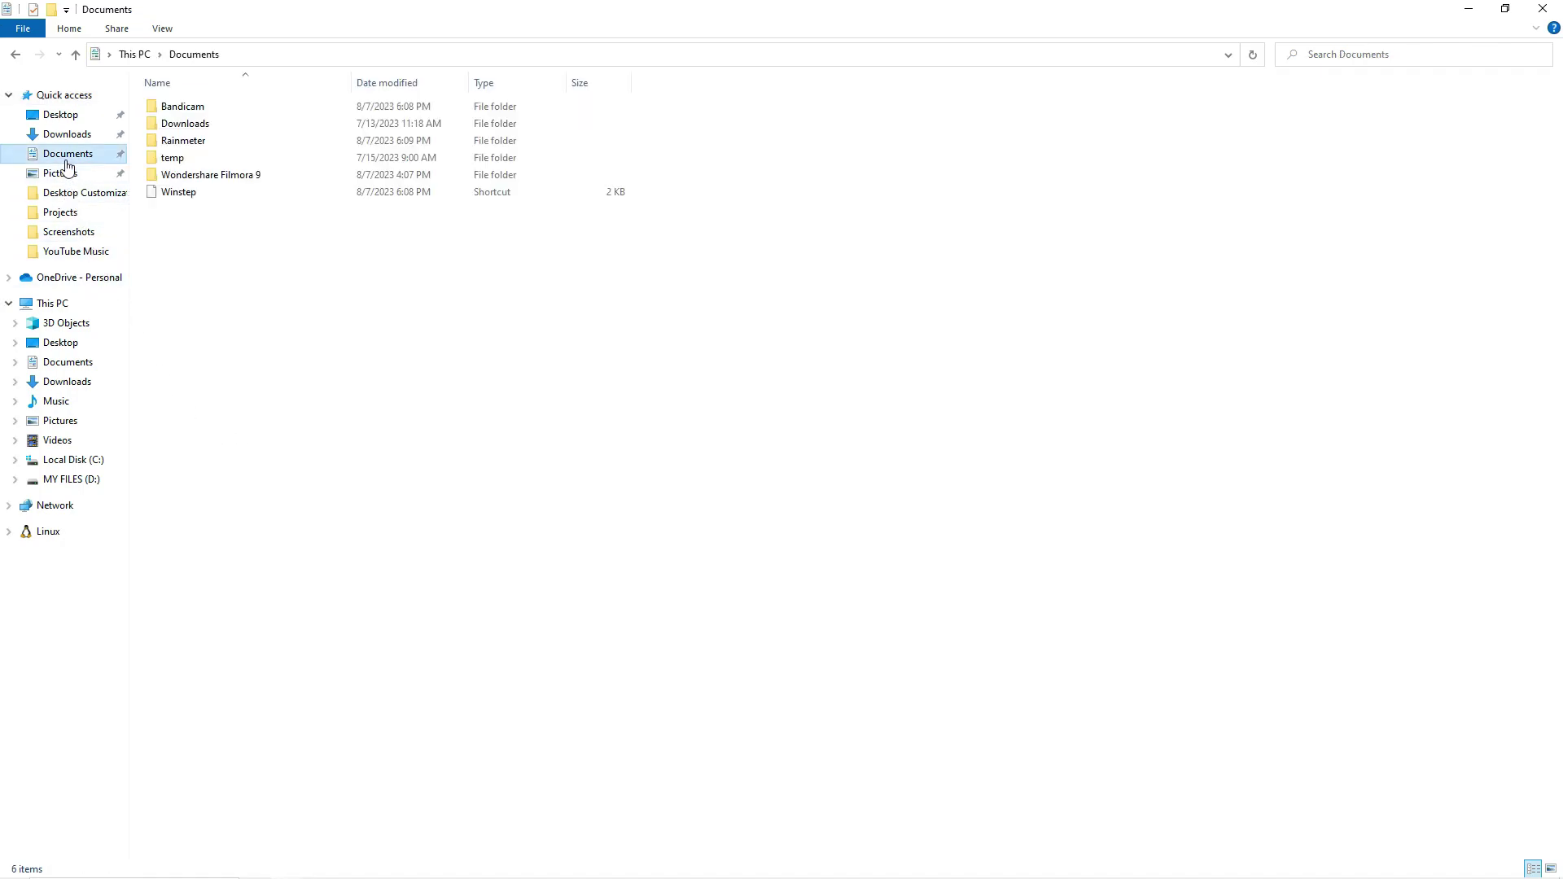
double_click(181, 142)
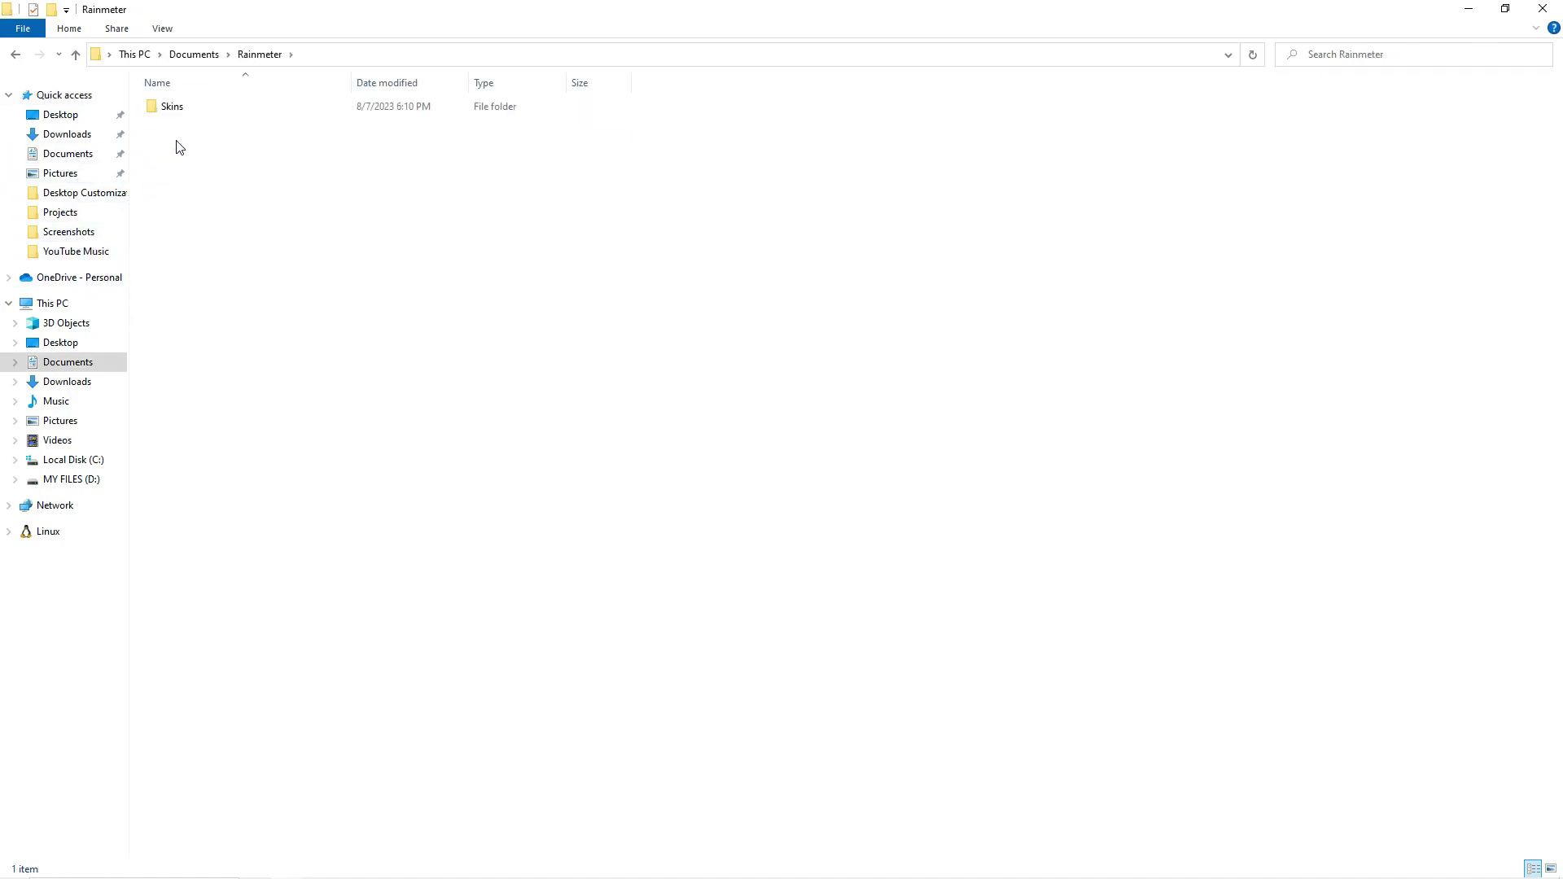
double_click(196, 109)
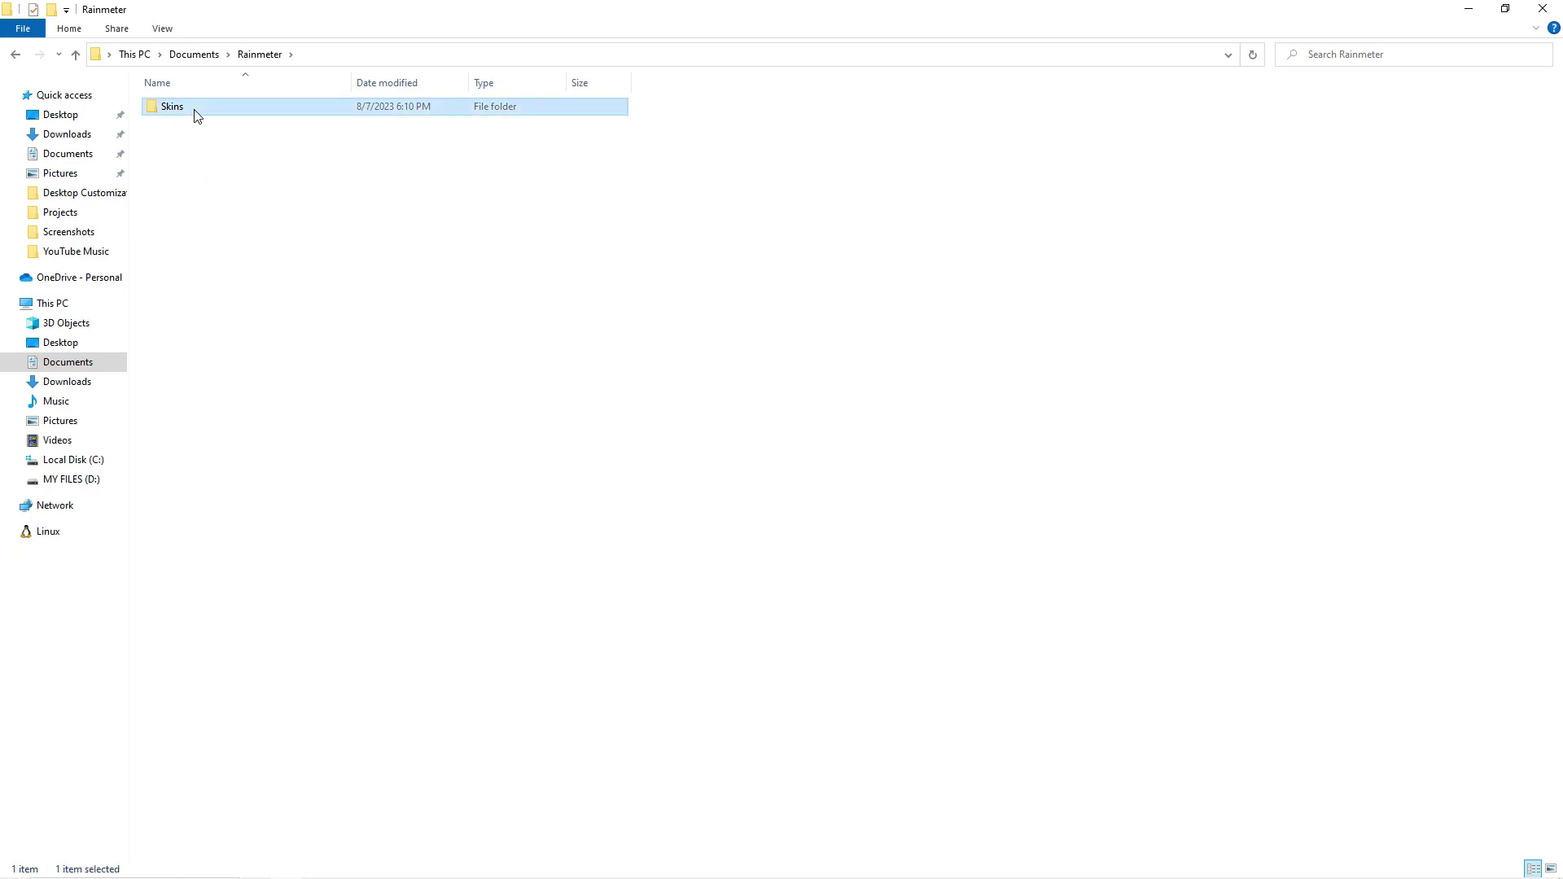
right_click(336, 254)
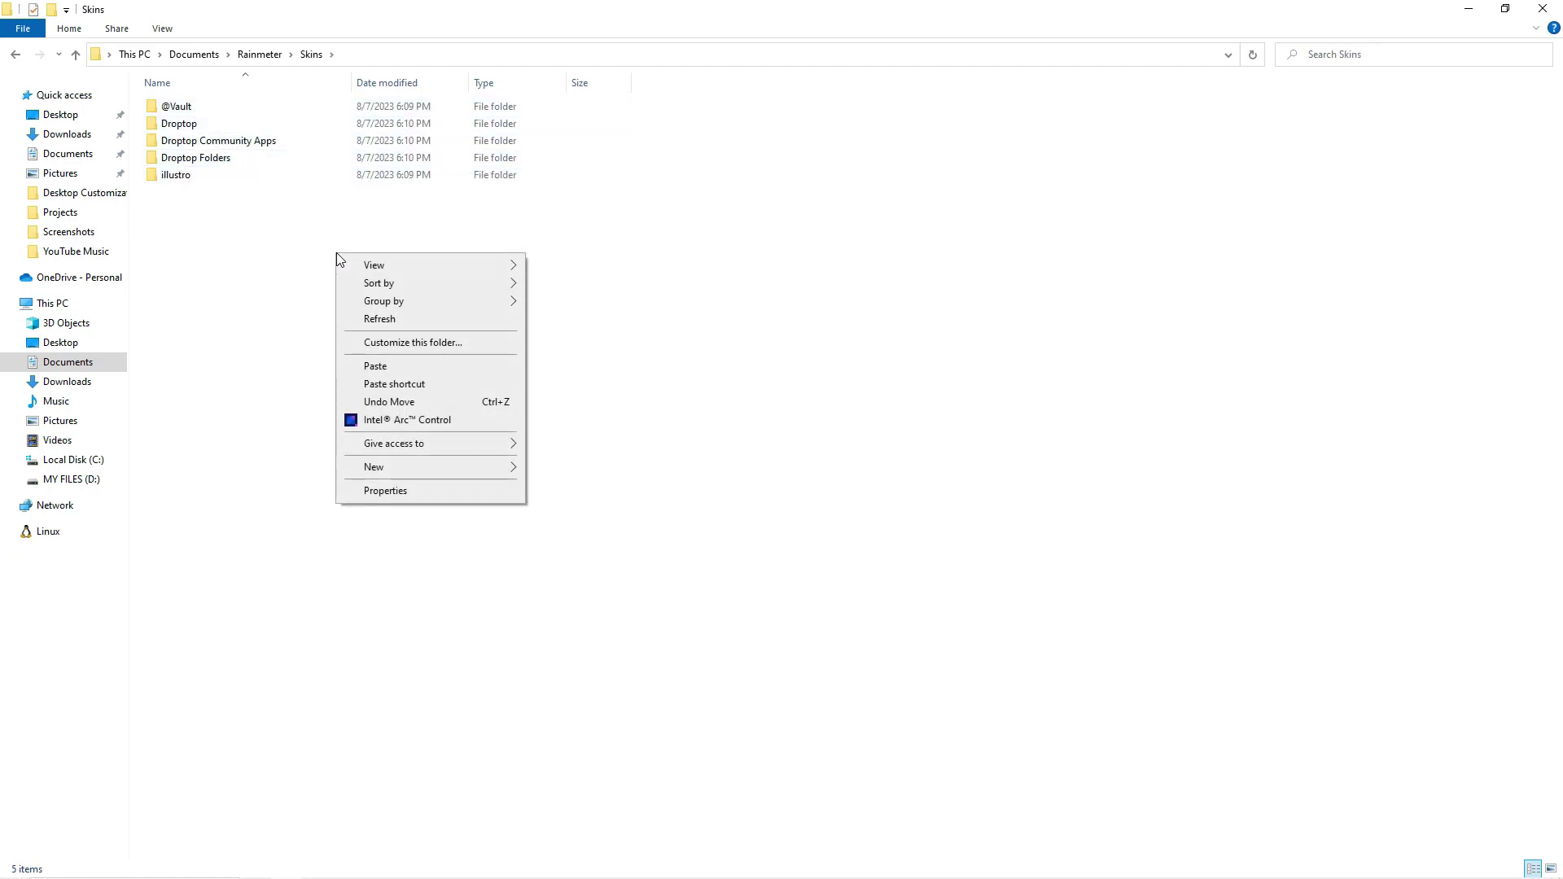
left_click(376, 364)
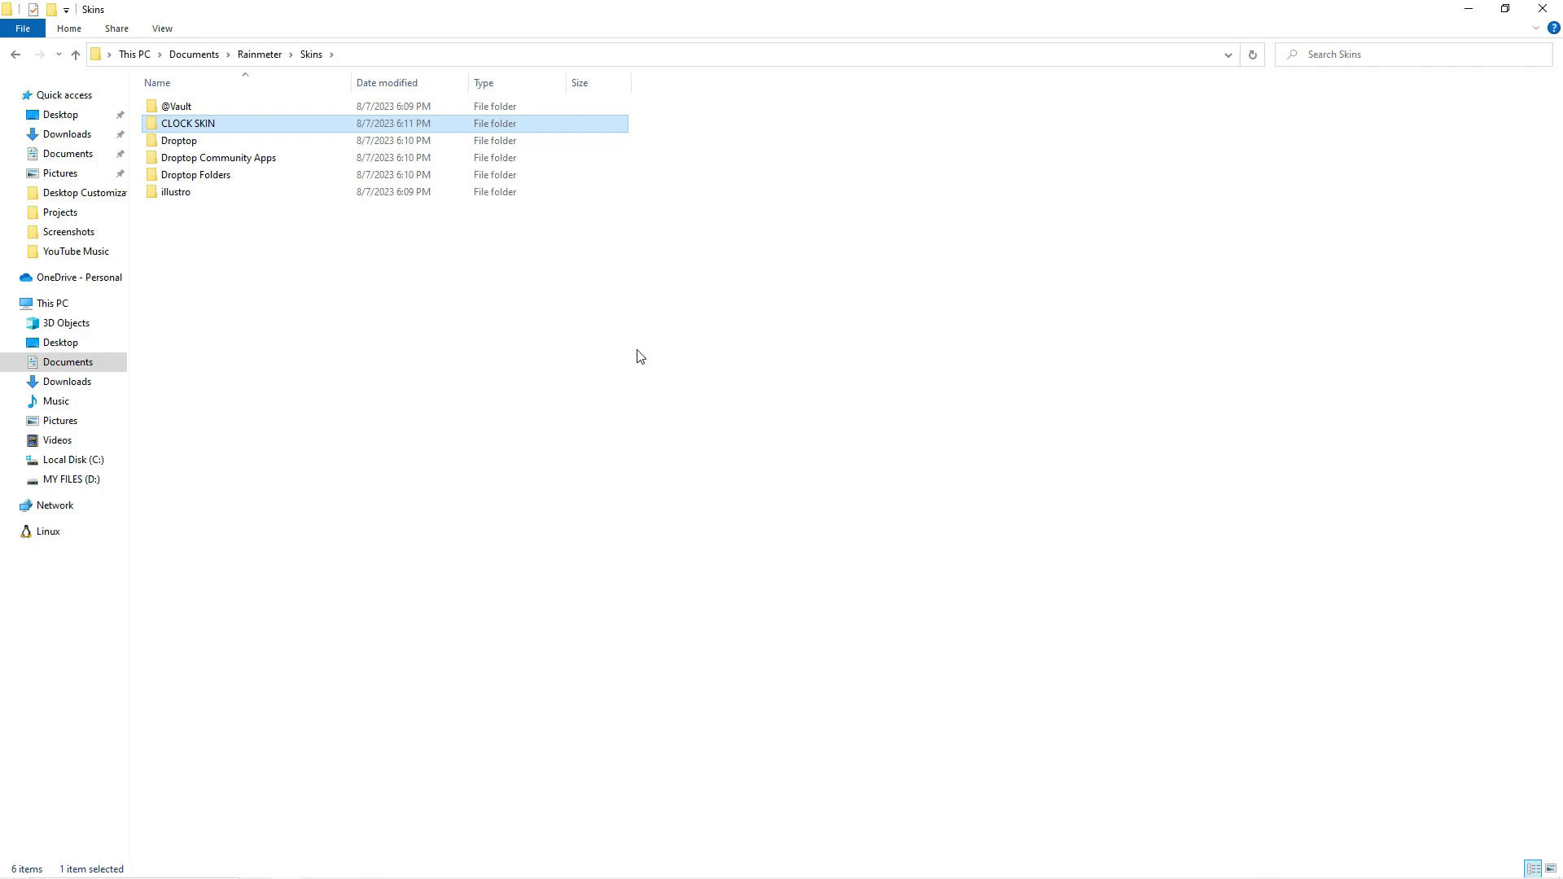
left_click(1542, 8)
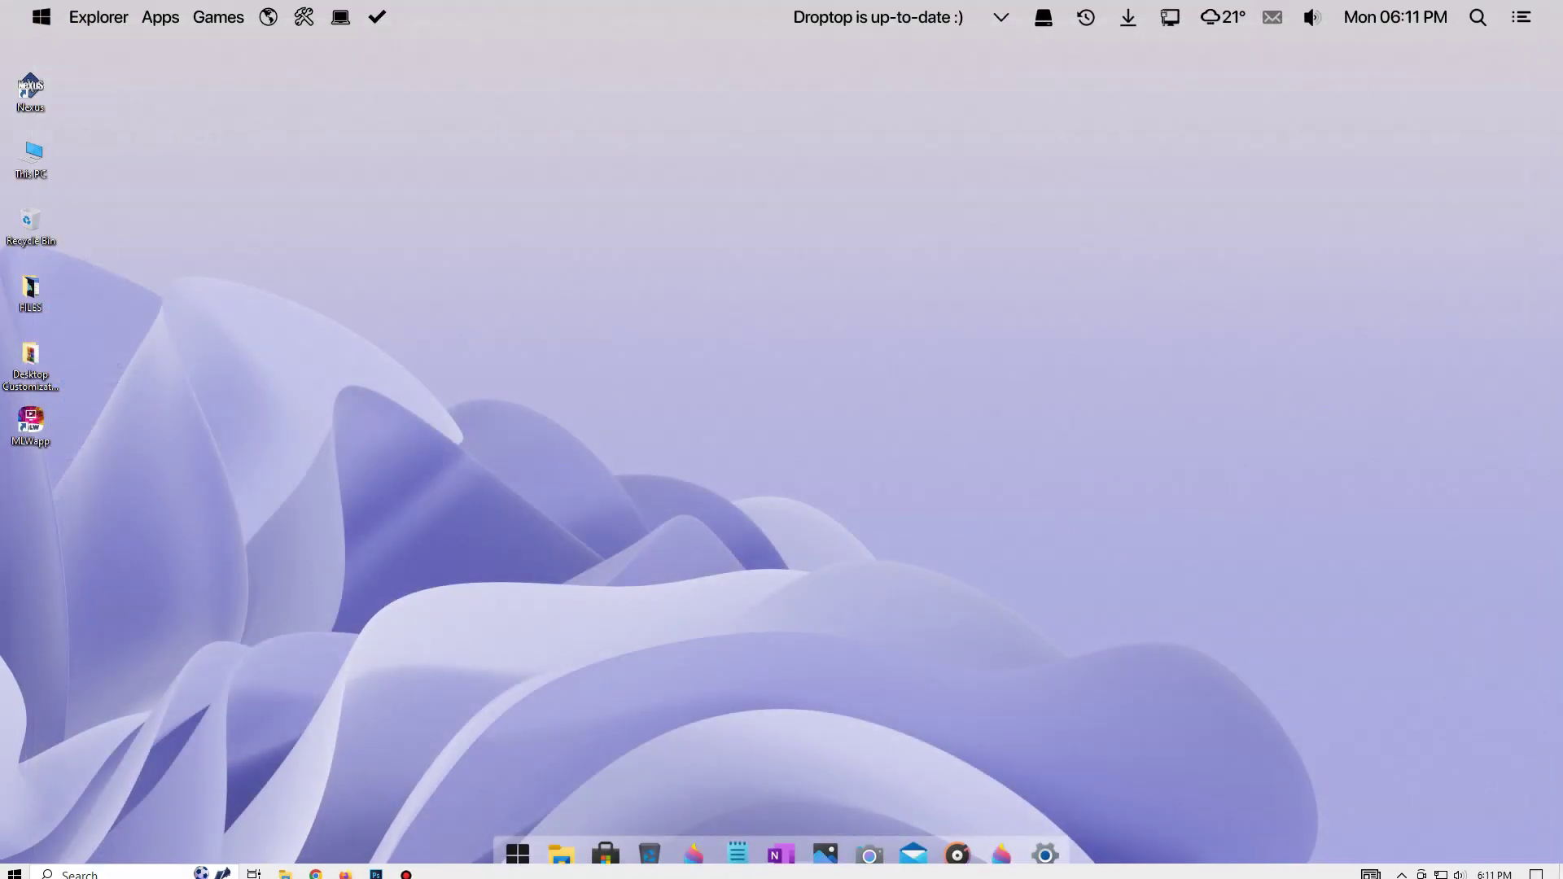
- Open the Manage Rainmeter window from the notification area and refresh all skins
left_click(1401, 867)
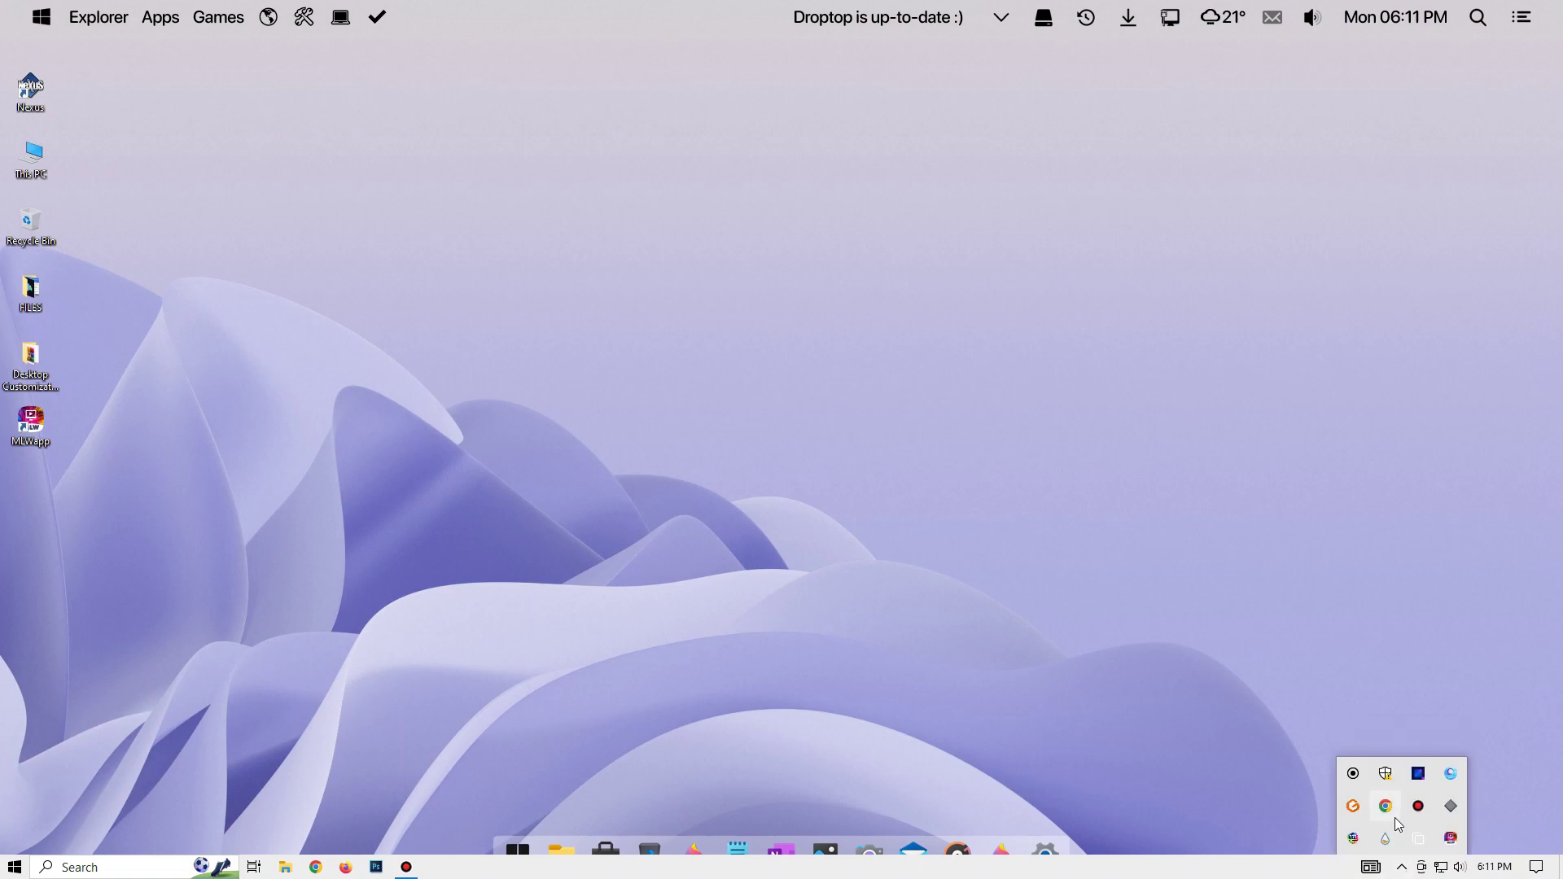
left_click(1385, 838)
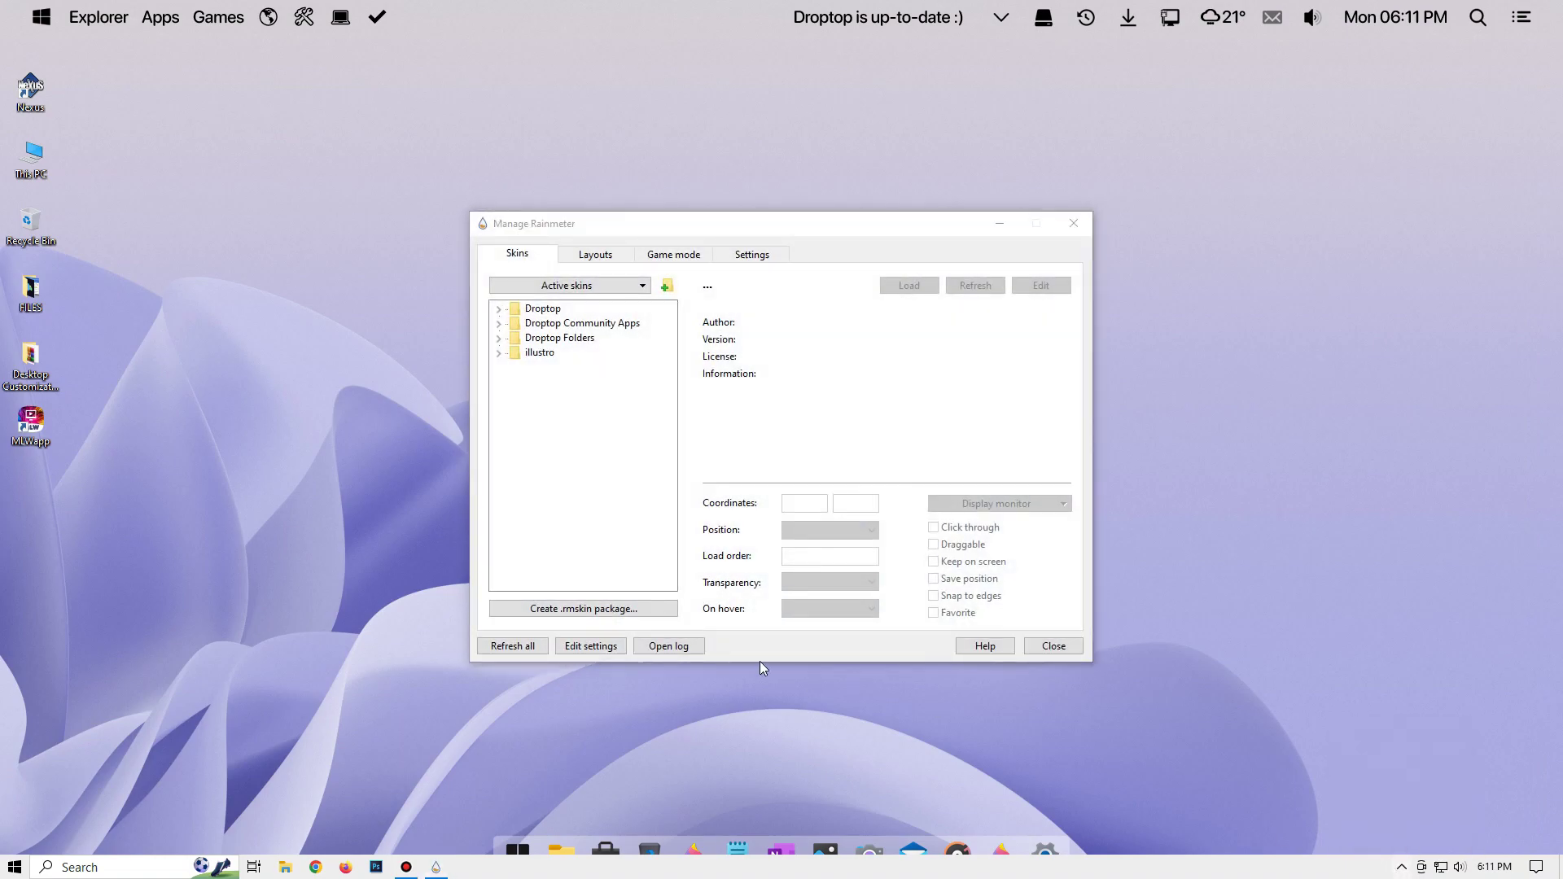
left_click(513, 645)
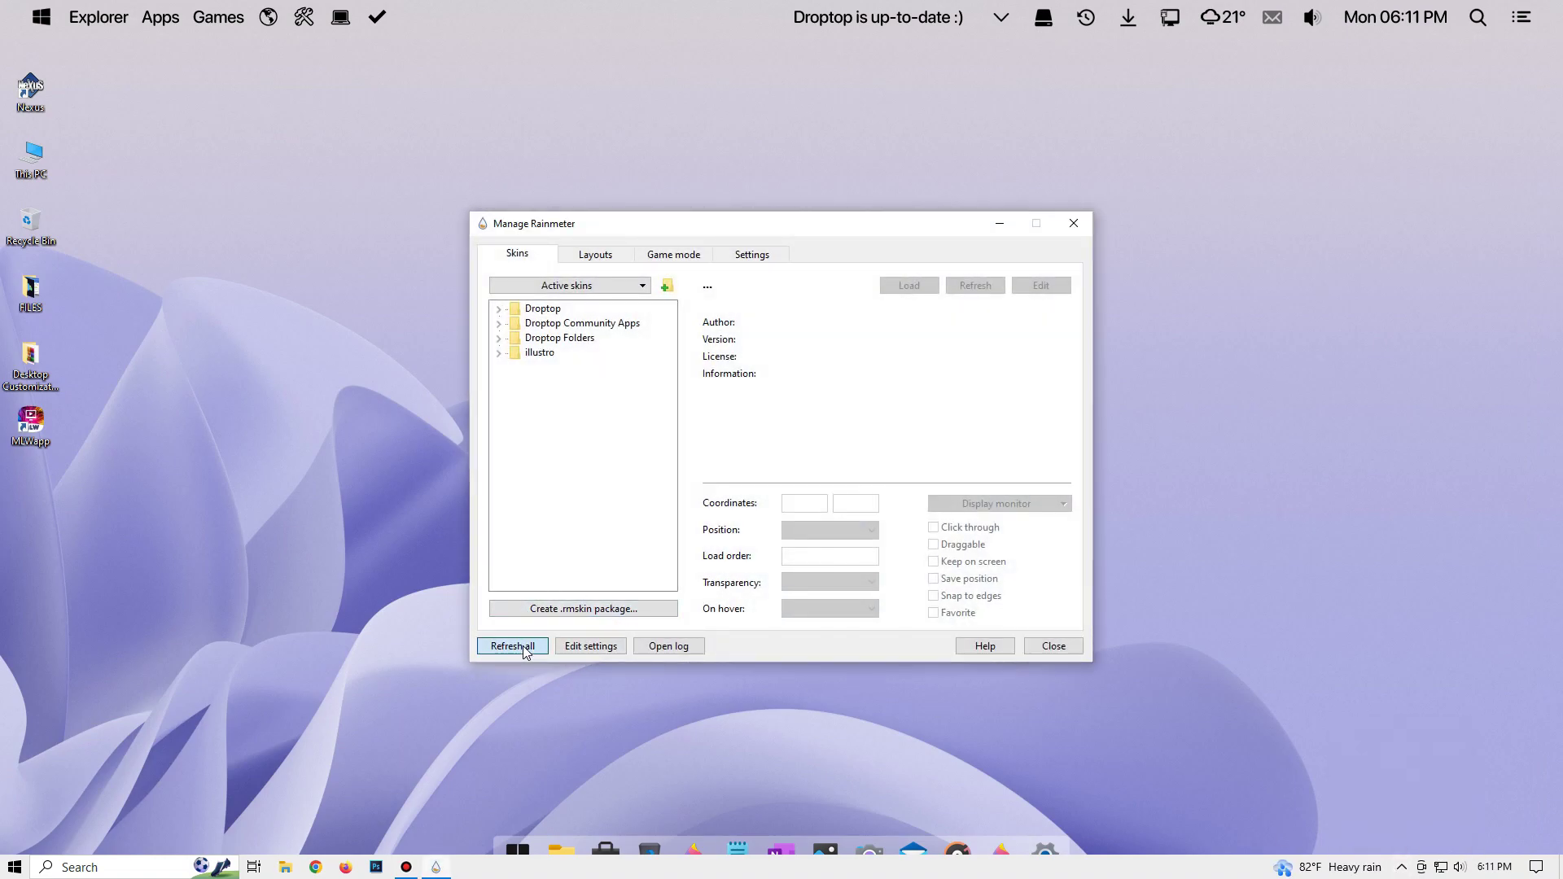
- Load the times.ini skin from CLOCK SKIN\Flip Clock and place the clock near the middle of the desktop
left_click(499, 309)
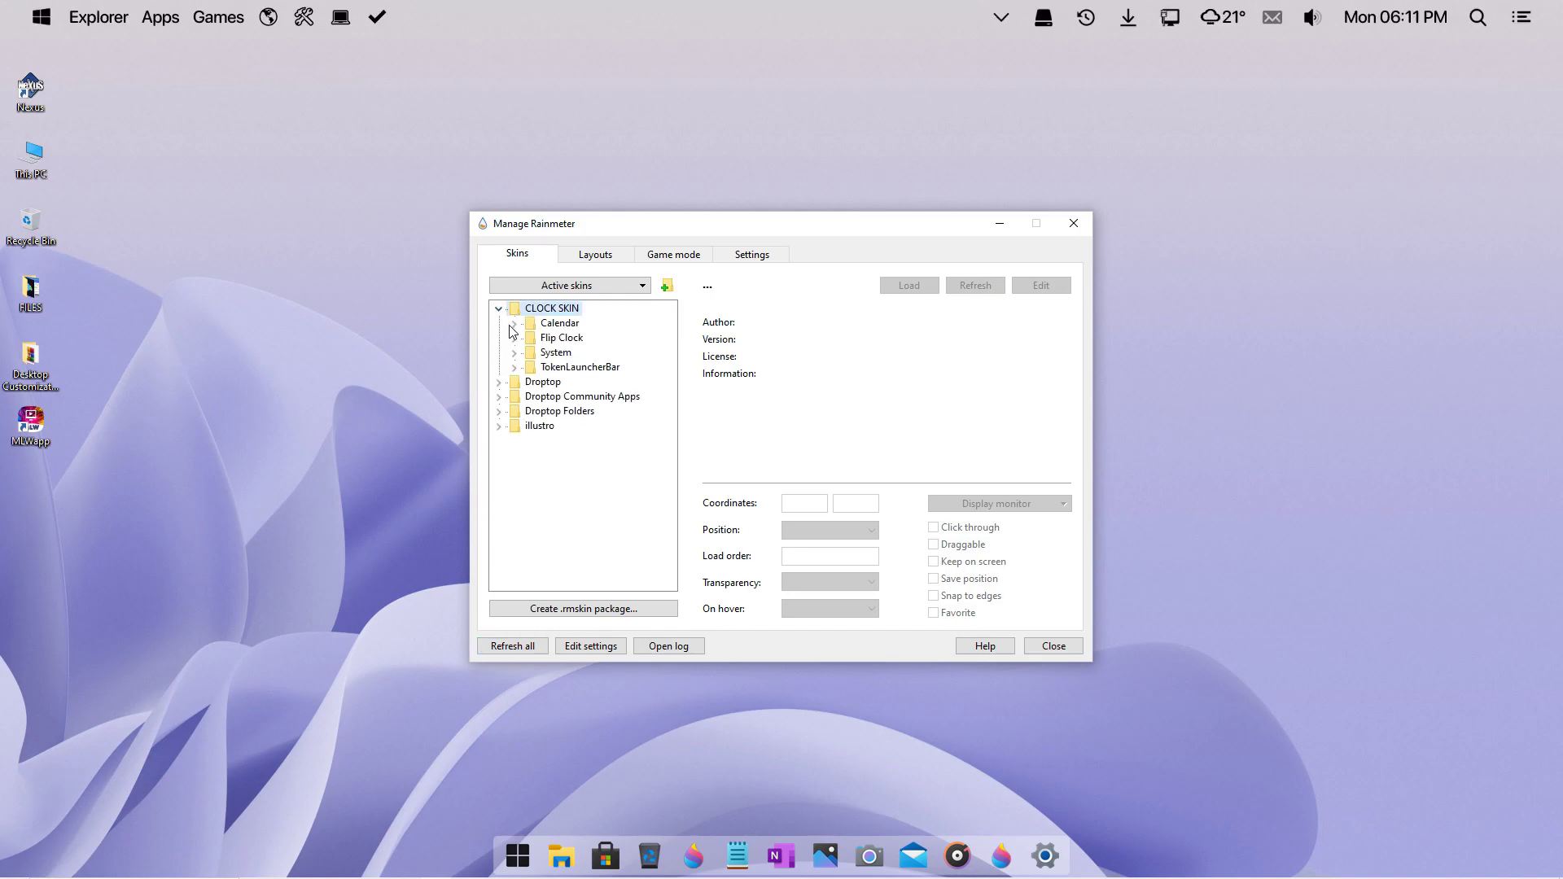
left_click(514, 338)
left_click(586, 399)
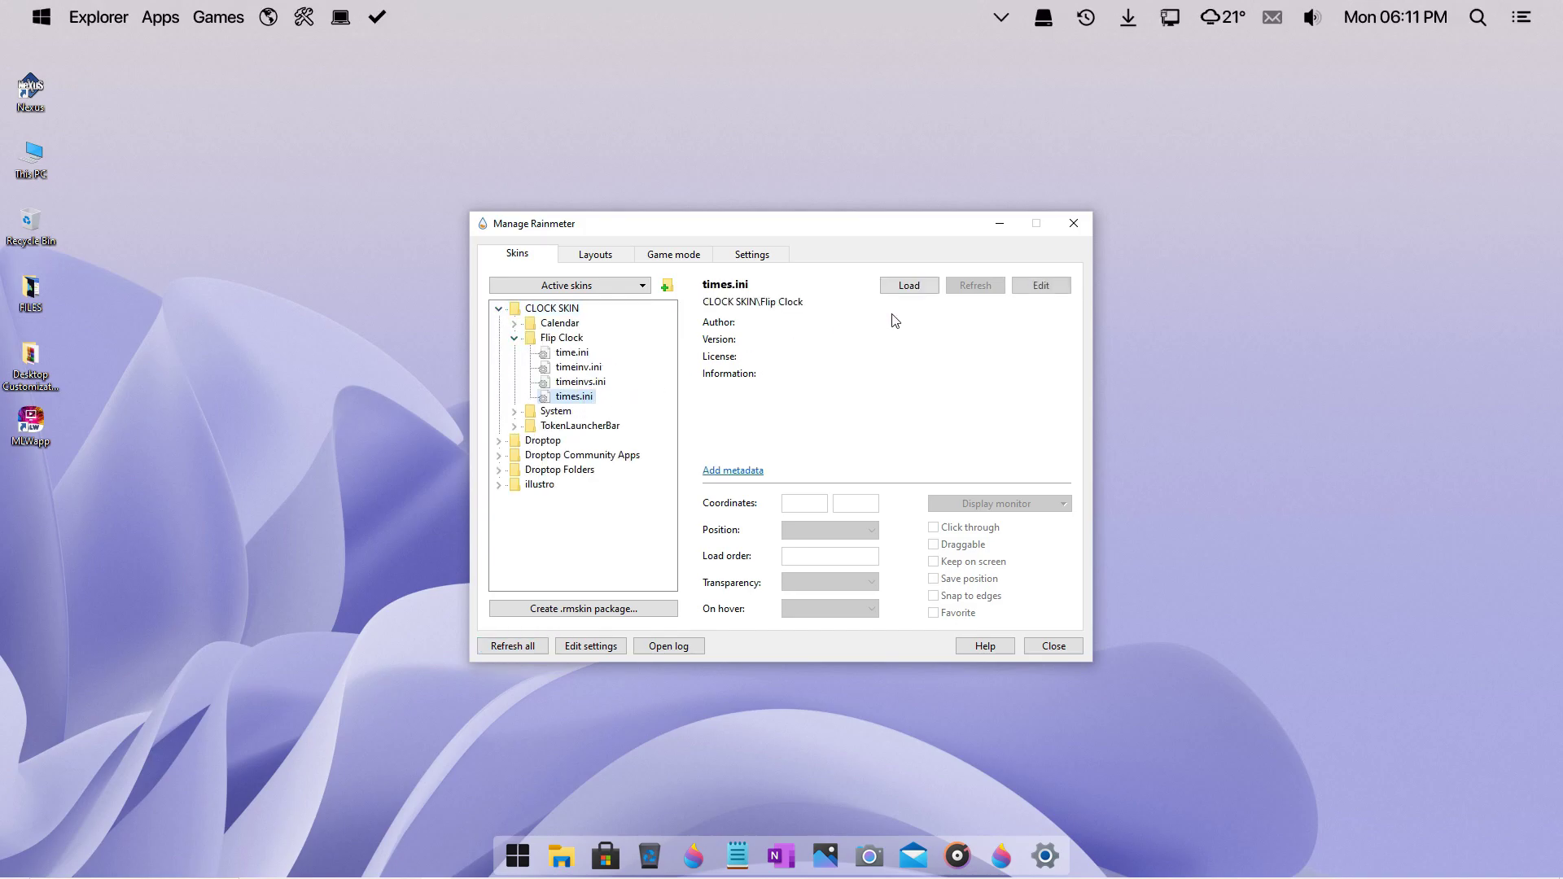
left_click(909, 286)
left_click(1075, 234)
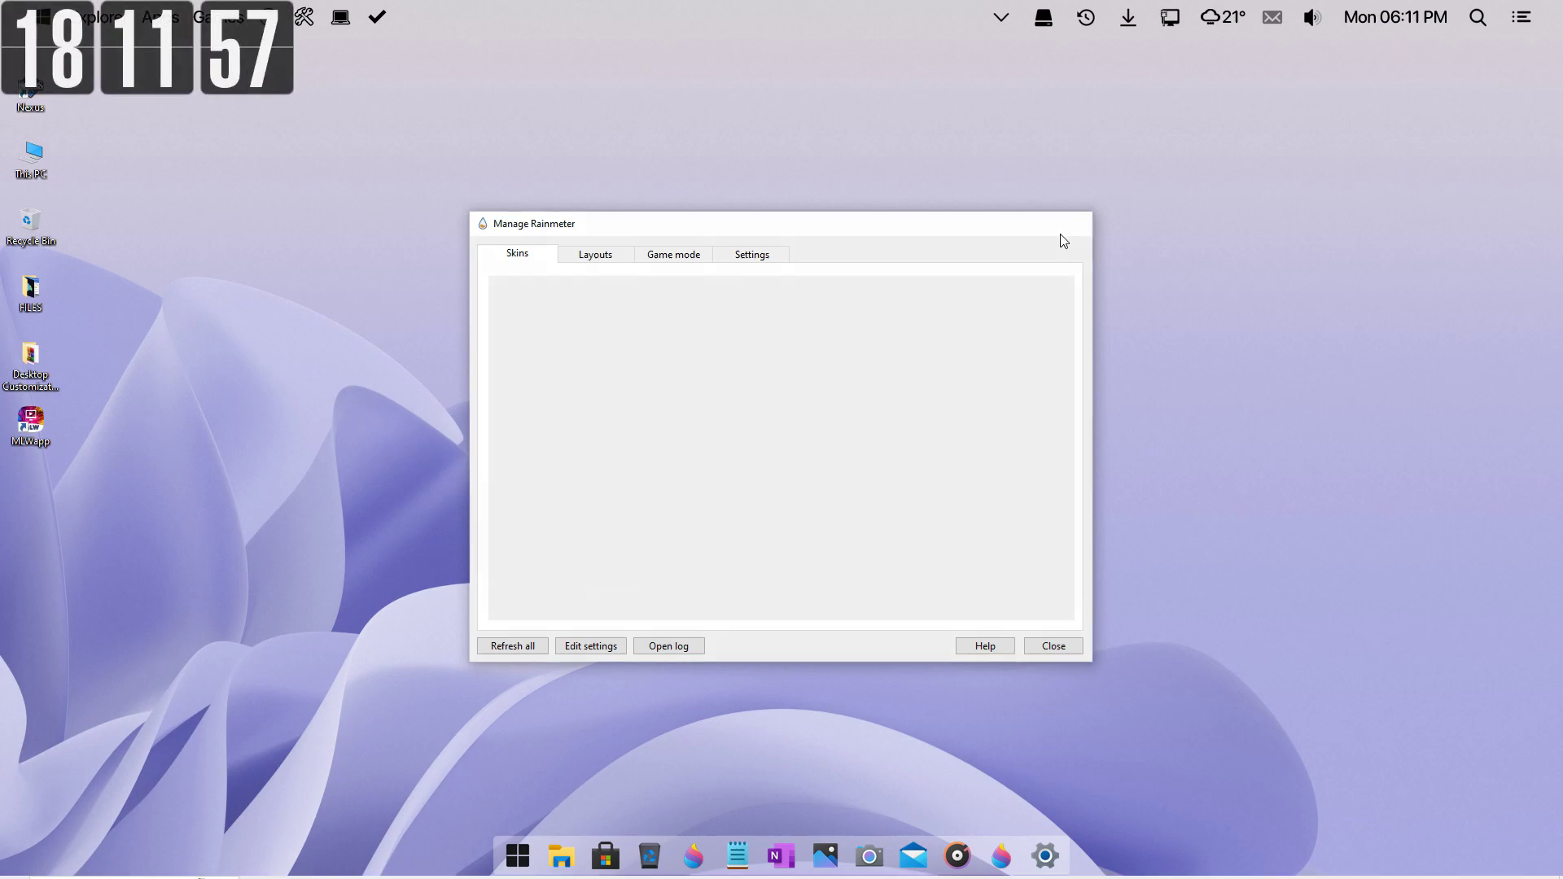
left_click_drag(287, 89, 921, 443)
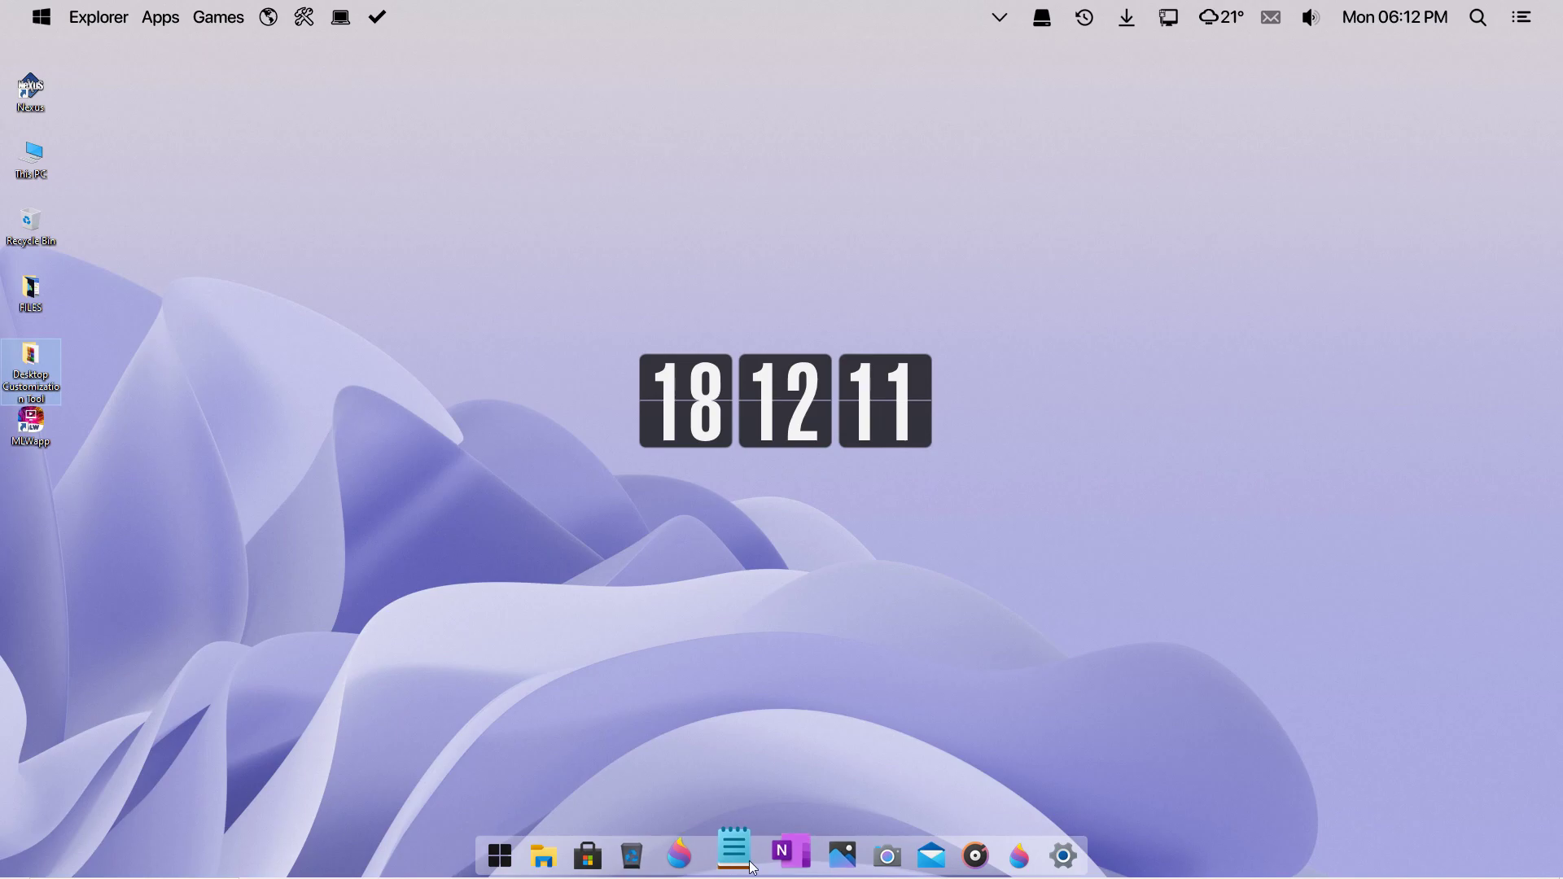
- Open File Explorer at This PC, restore its window to a smaller size and close it
left_click(543, 855)
double_click(581, 8)
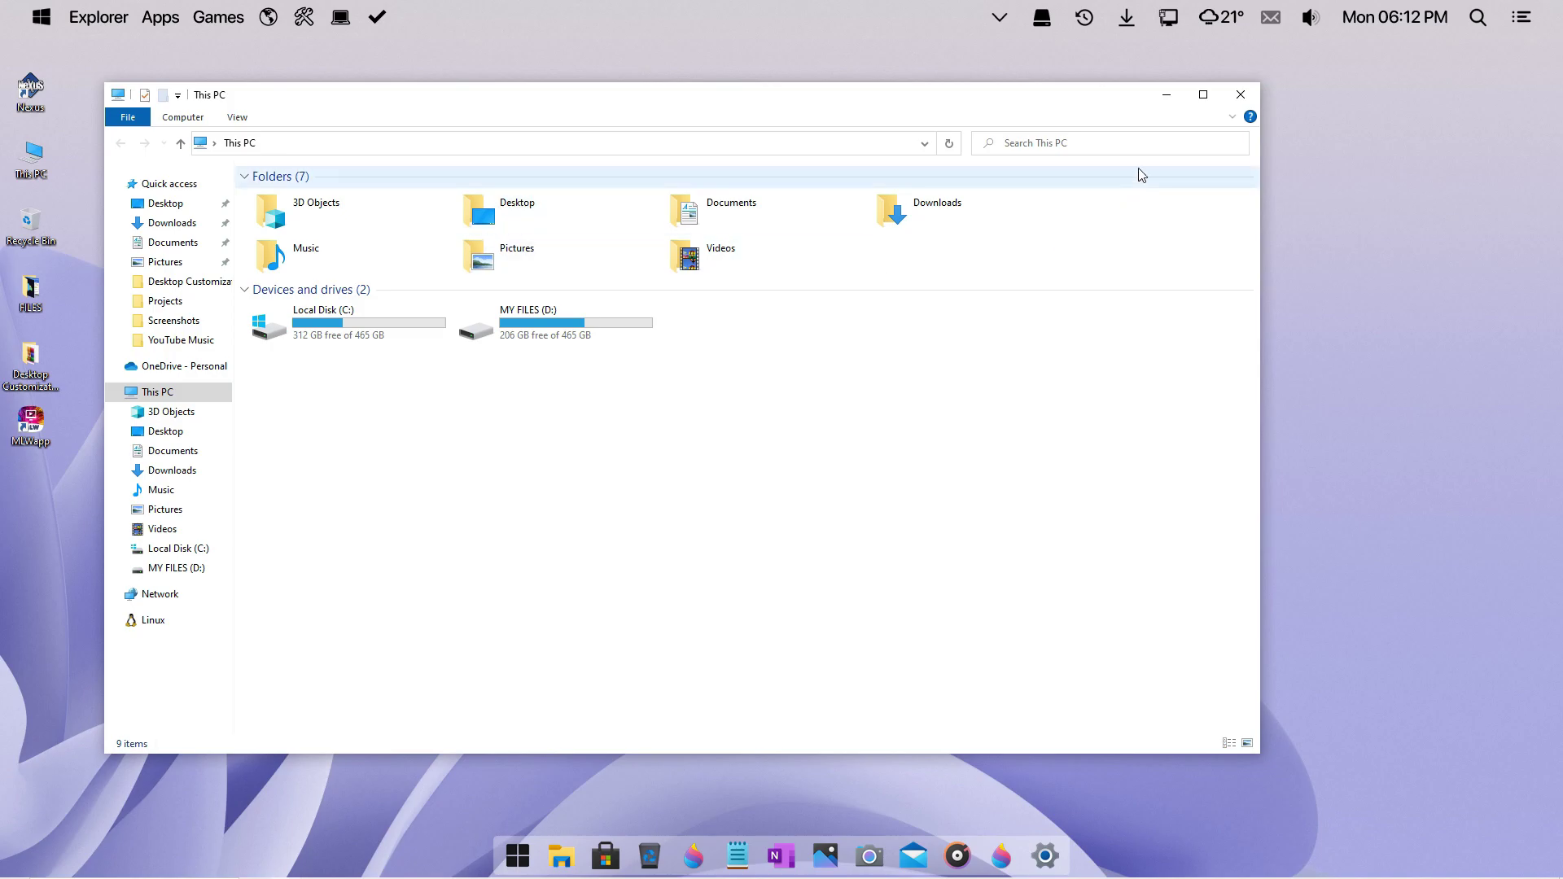
left_click(1241, 94)
- Extract the Release_x64 archive in the Desktop Customization Tool folder to its own Release_x64 subfolder
double_click(41, 356)
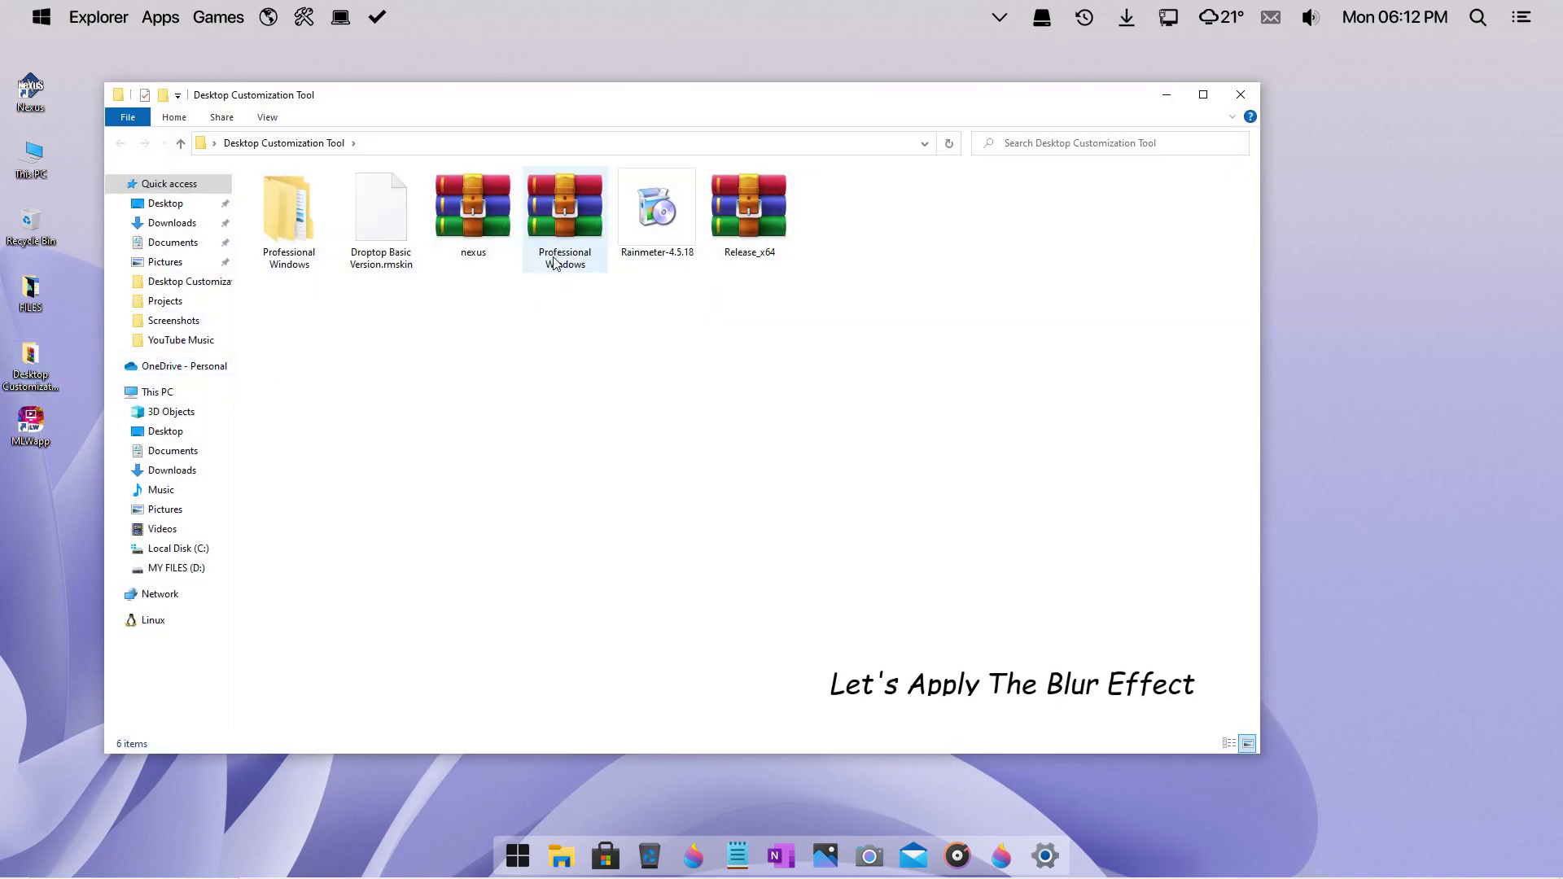
left_click(742, 223)
right_click(741, 223)
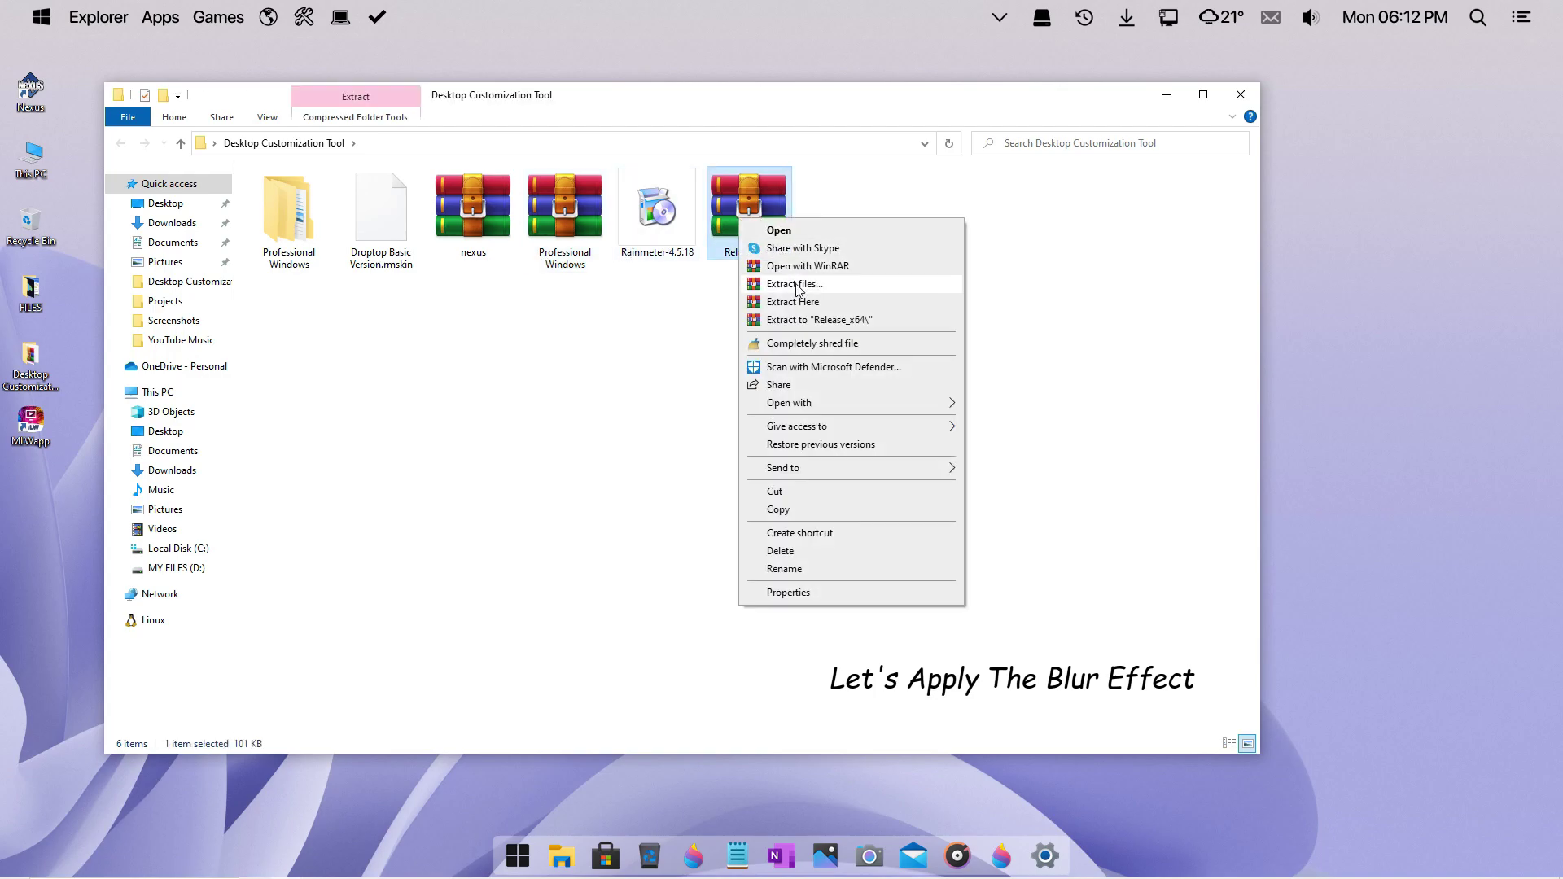
left_click(774, 294)
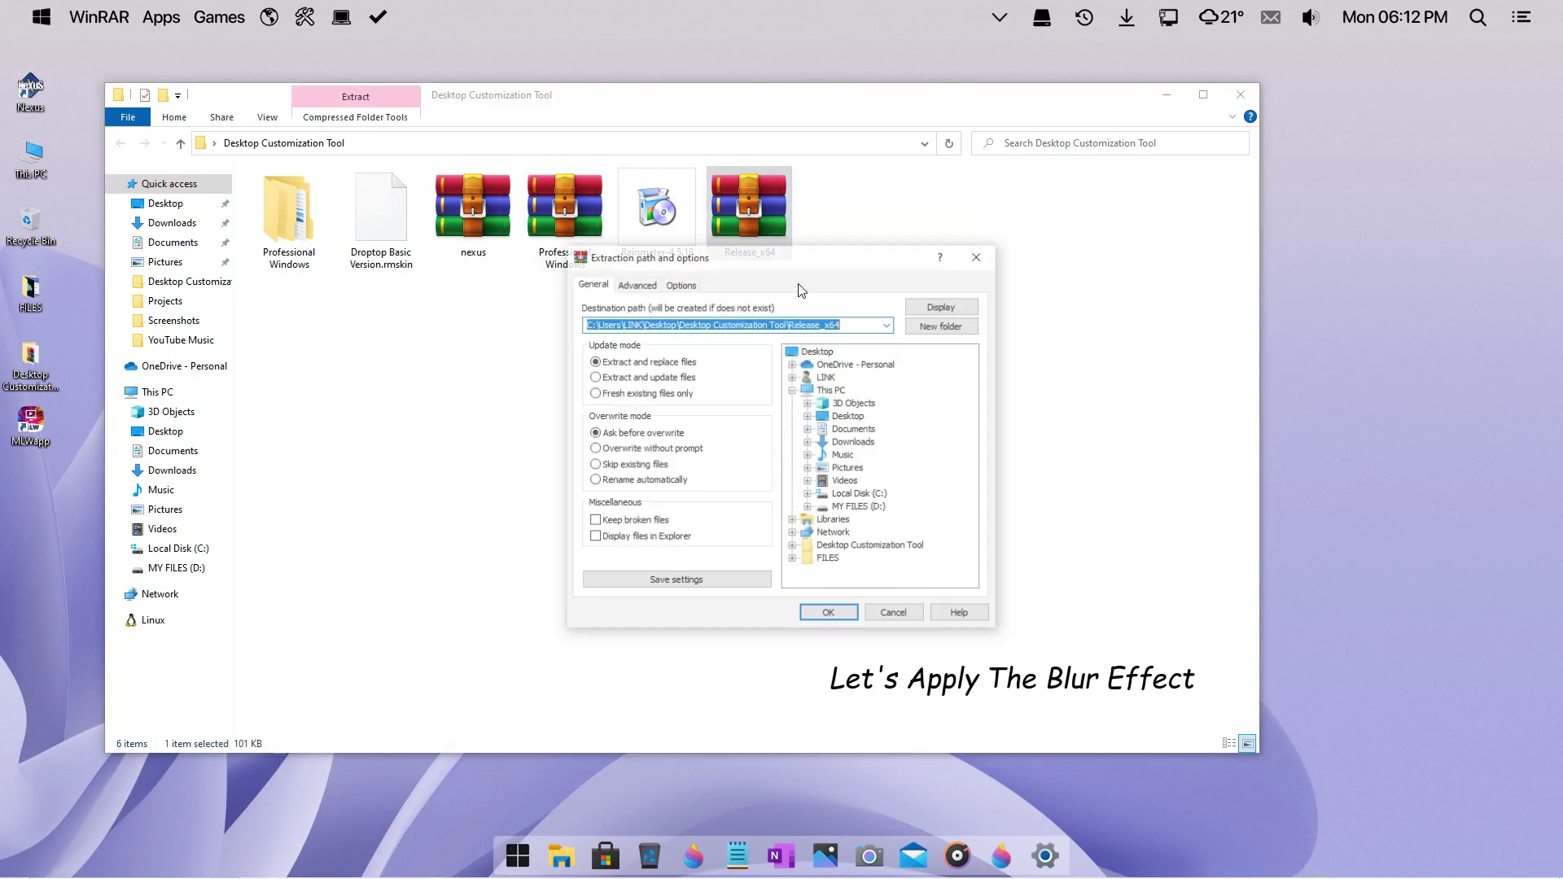
left_click(829, 615)
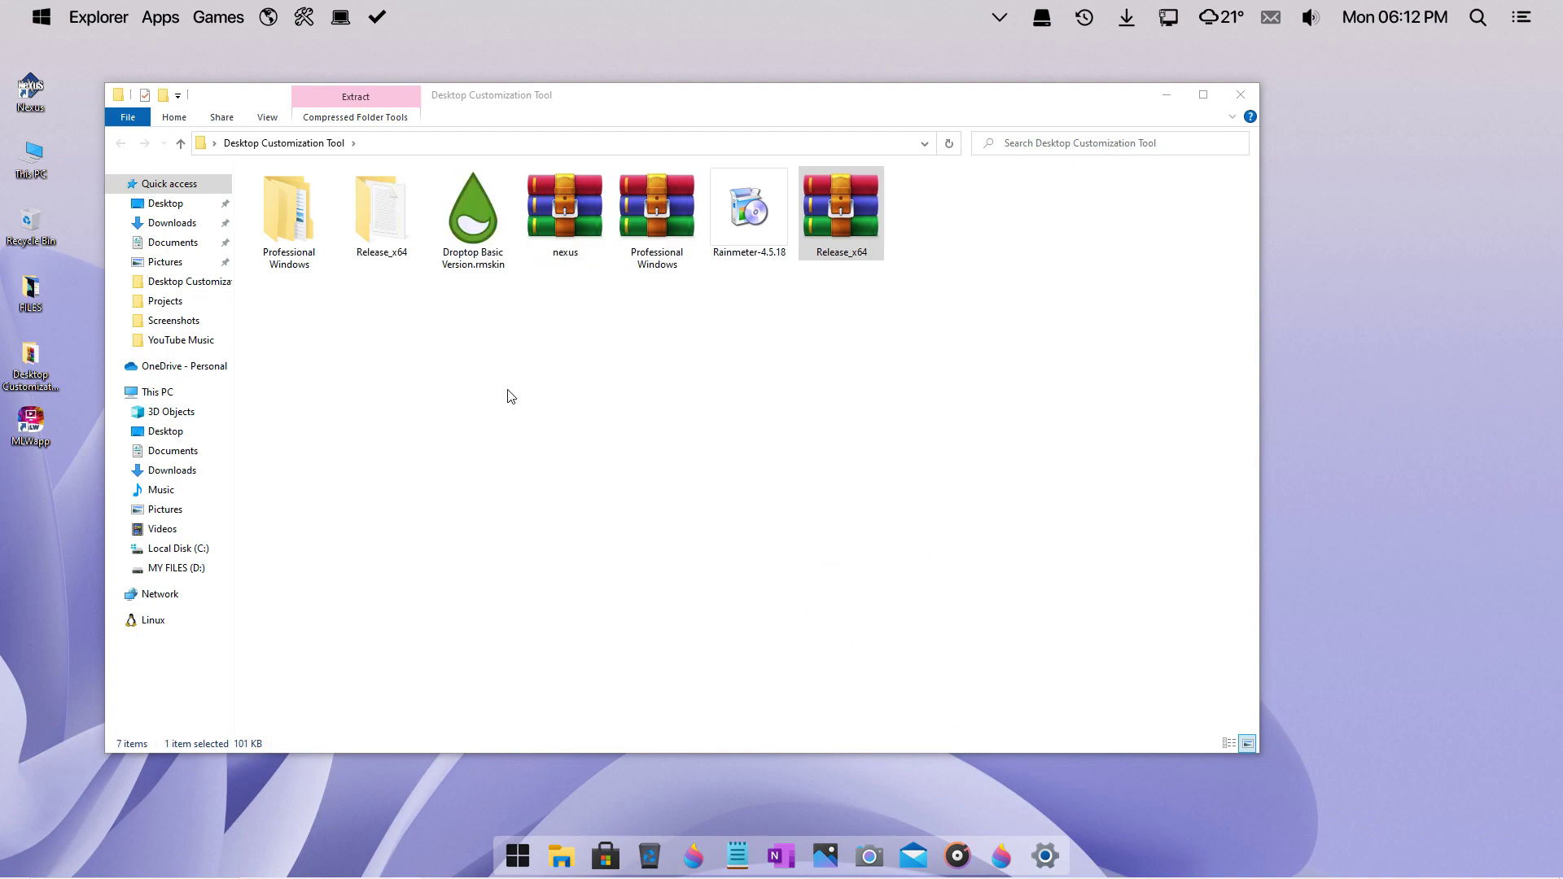
- Open the Release folder inside Release_x64 and display its files as large icons
double_click(404, 248)
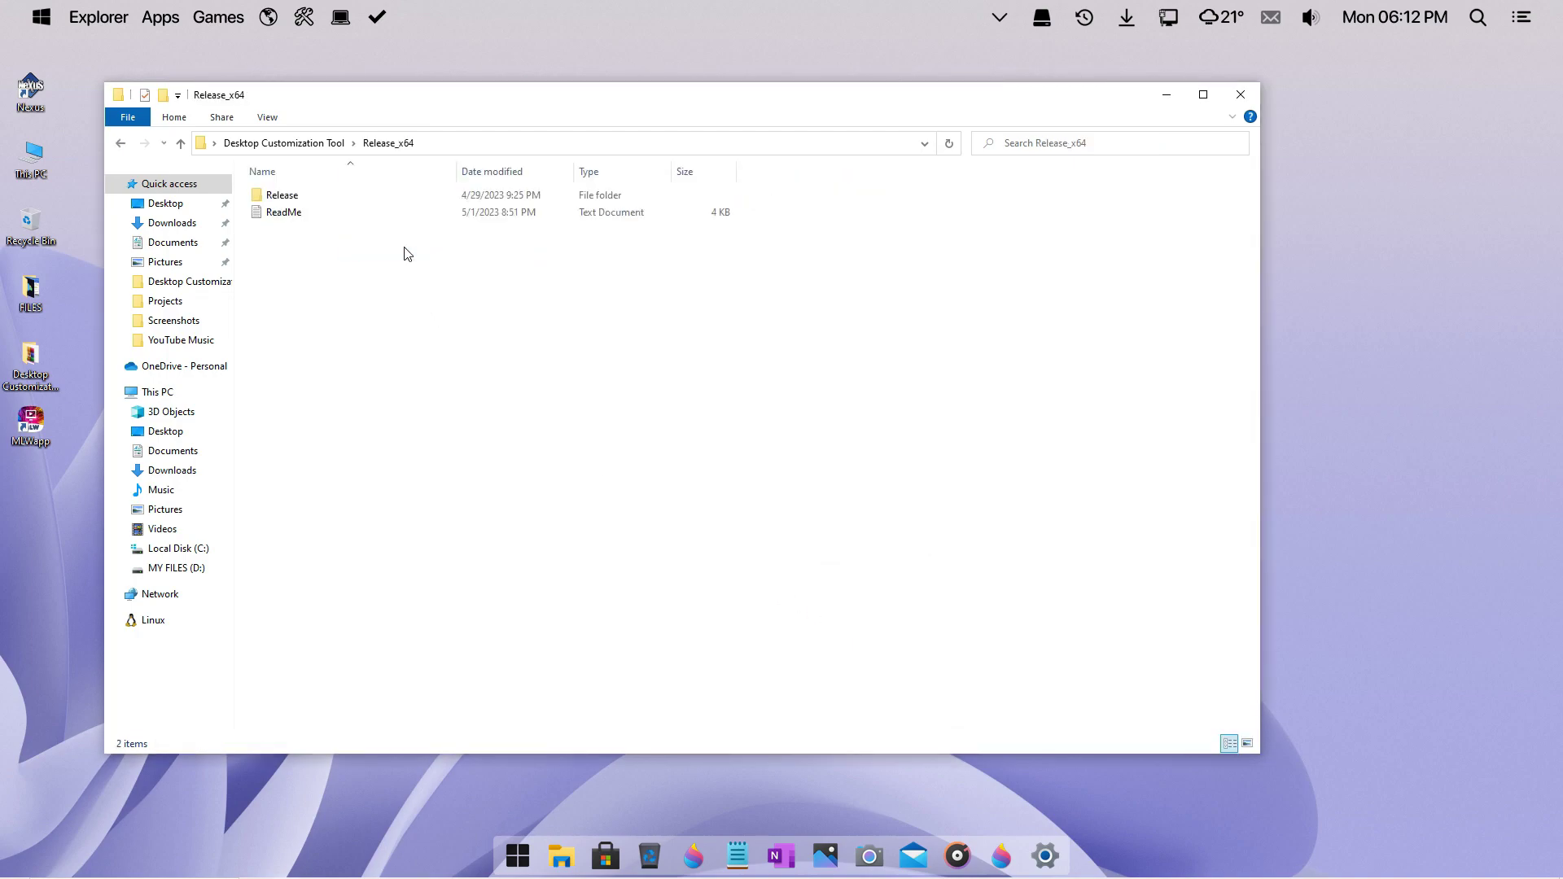
double_click(280, 203)
right_click(309, 279)
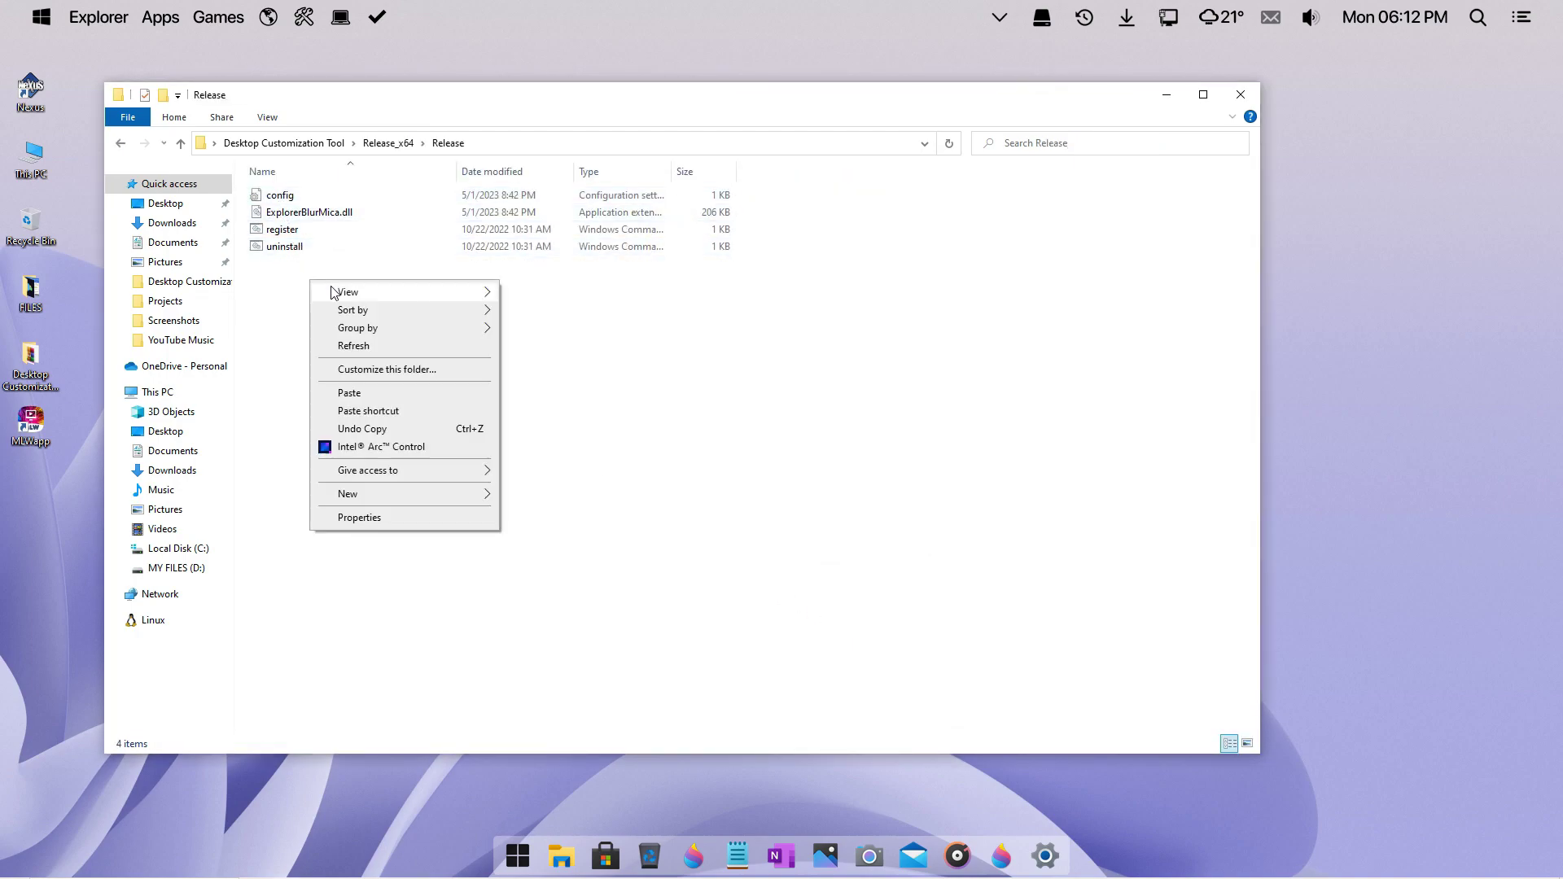
mouse_move(448, 293)
left_click(581, 310)
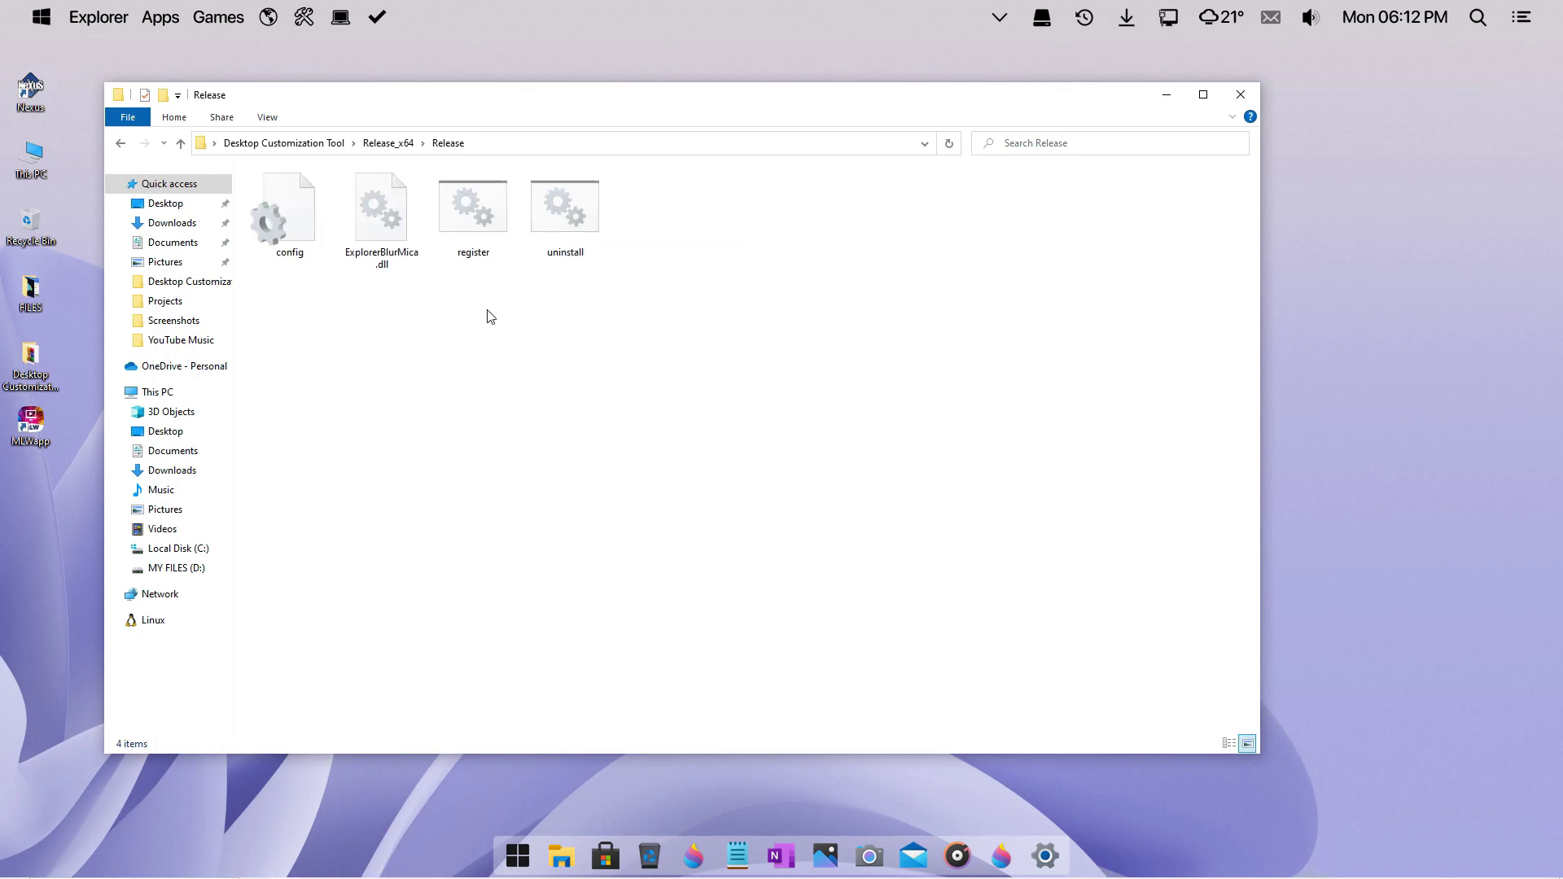
- Run the register script as administrator, acknowledge the registration dialog and close the Release folder window
left_click(484, 233)
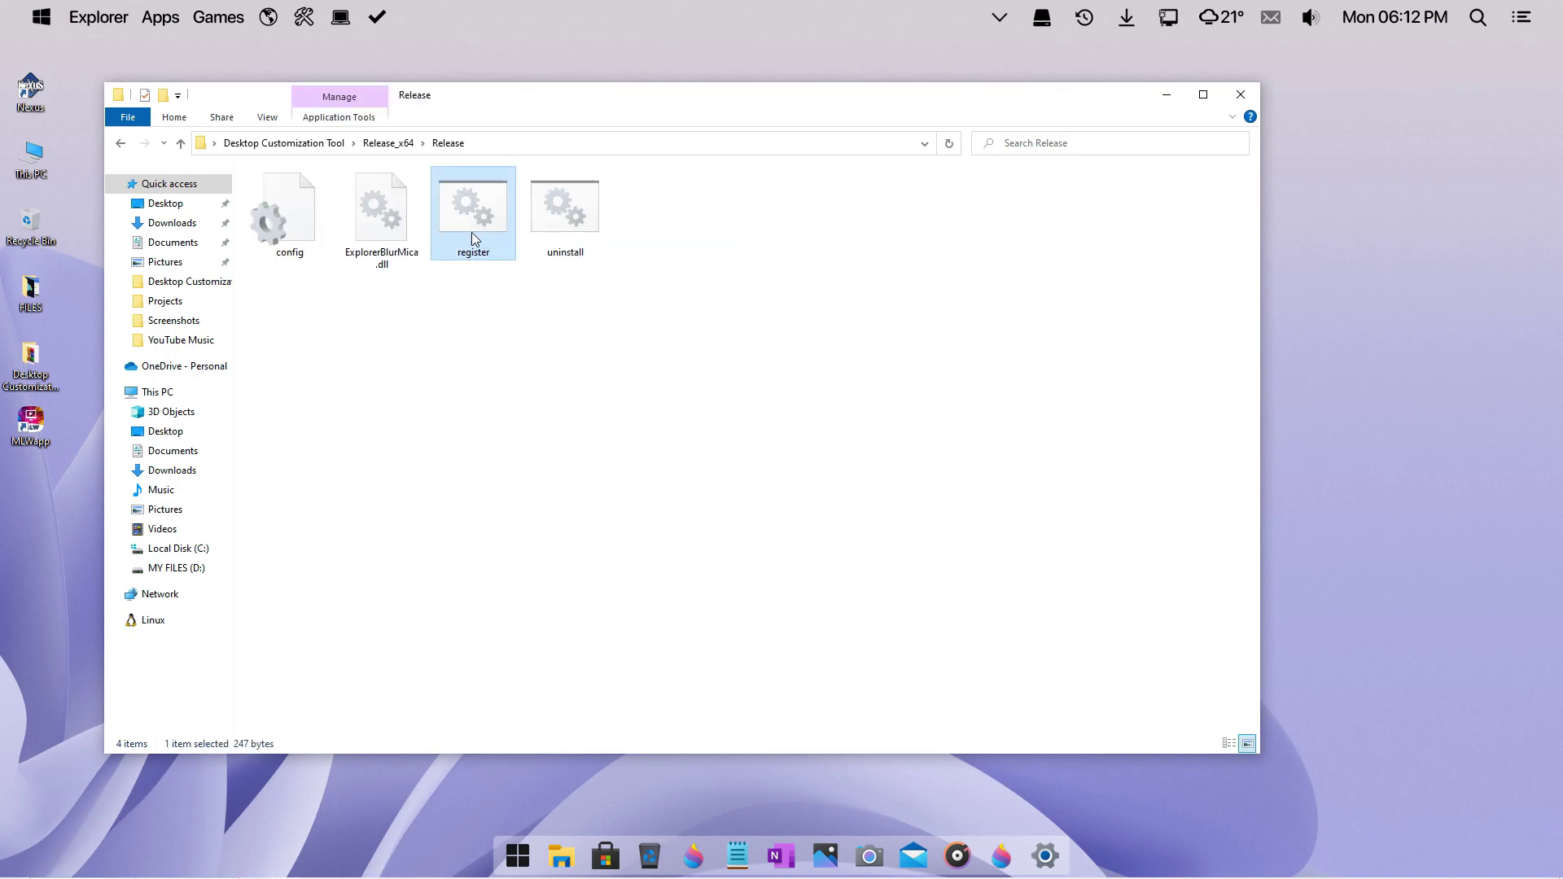
right_click(464, 217)
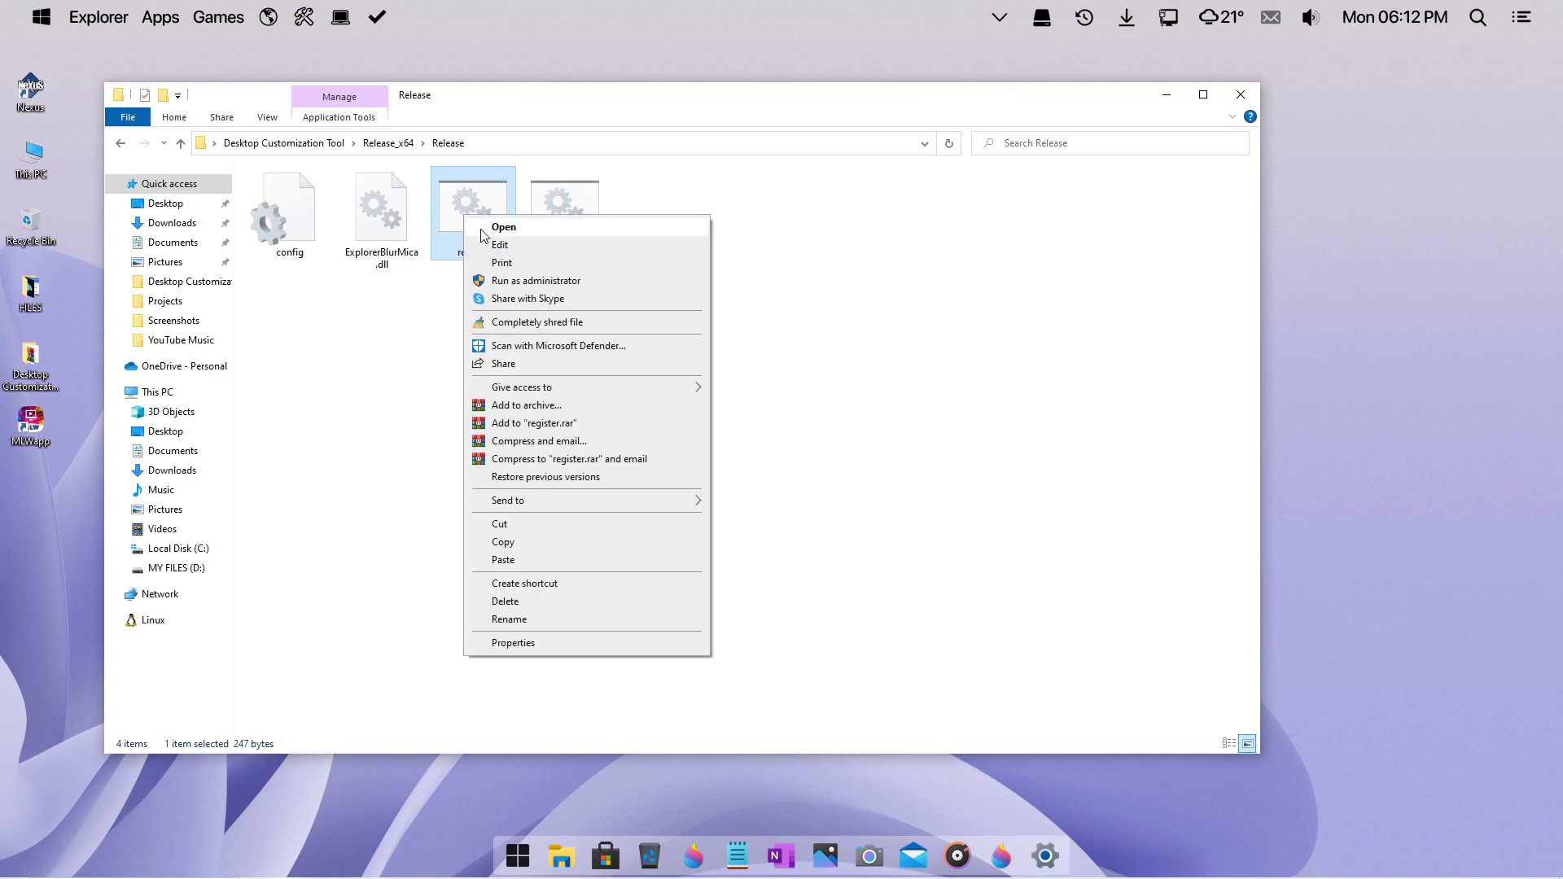
left_click(506, 281)
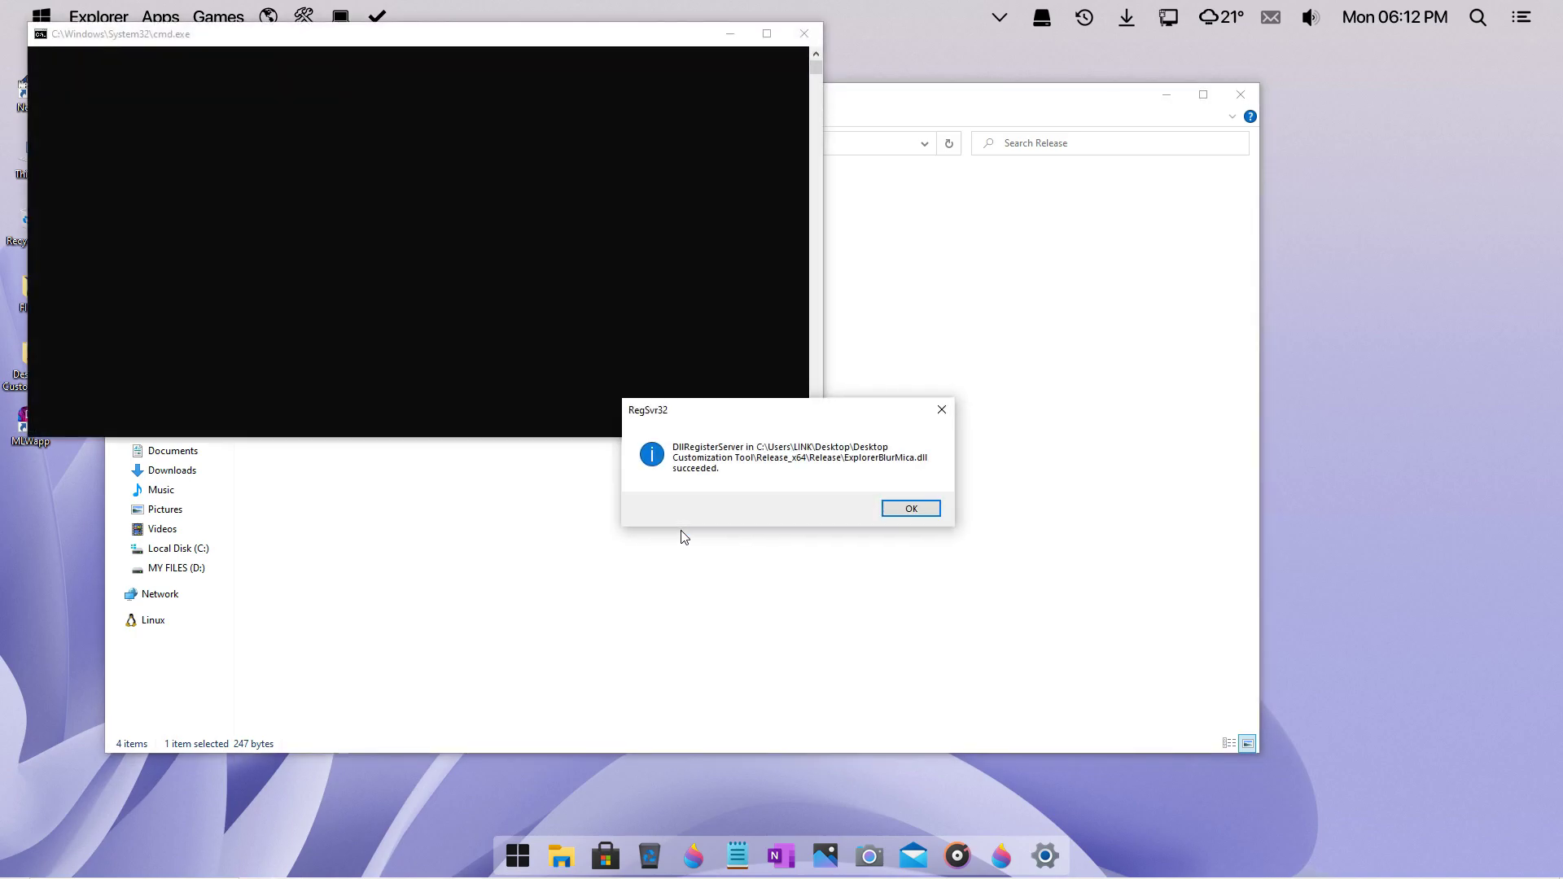
left_click(910, 508)
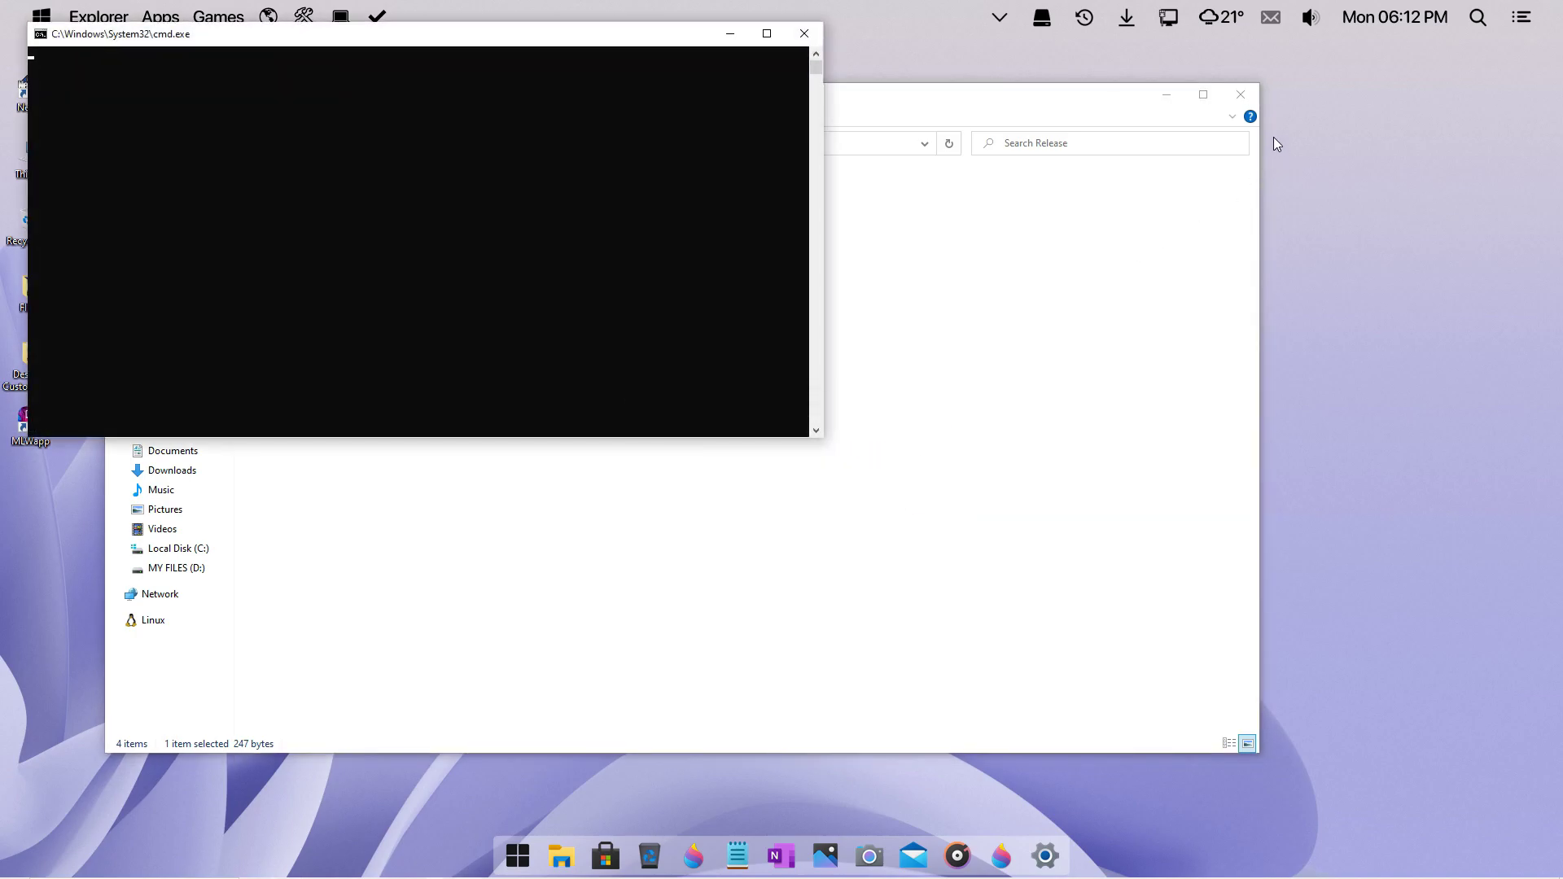
left_click(1240, 95)
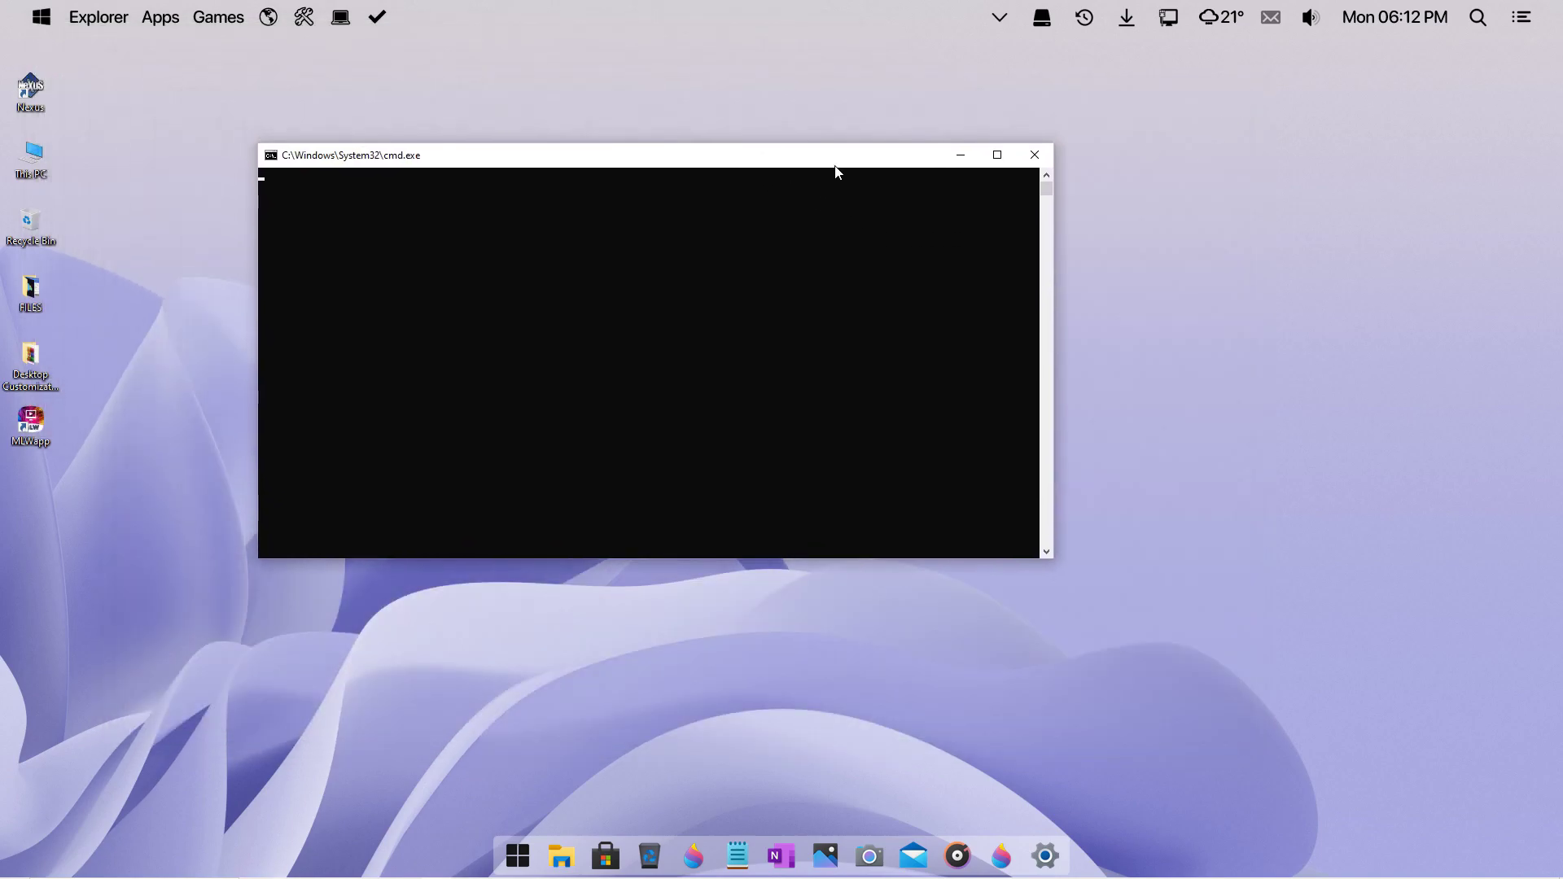
- Open This PC, shift its window lower on the desktop and close the leftover cmd.exe window
double_click(29, 148)
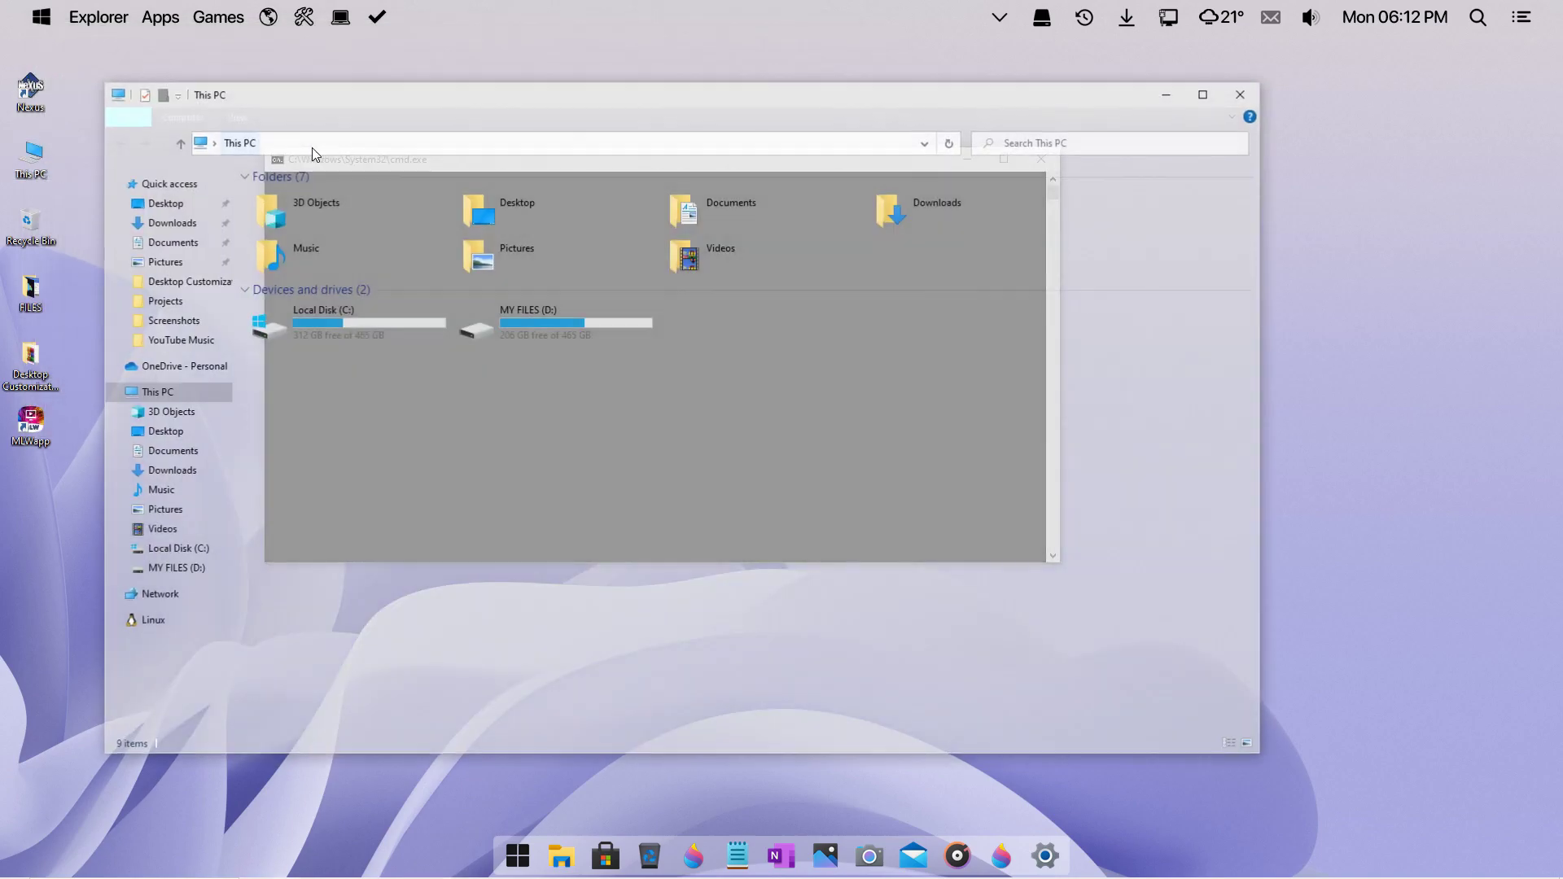
left_click_drag(510, 110, 697, 184)
left_click(1041, 159)
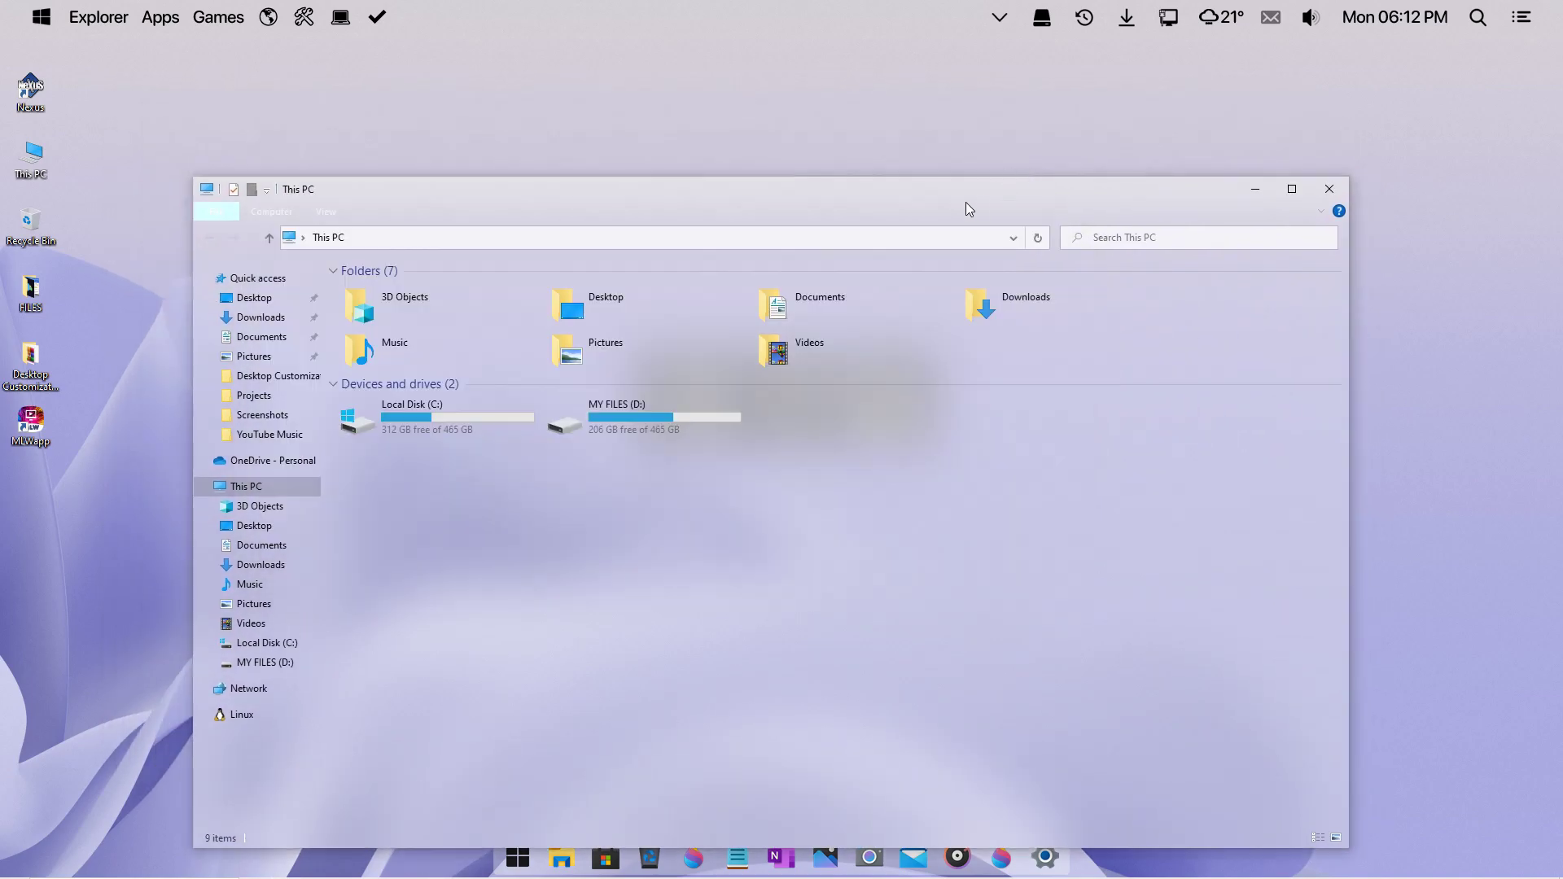
- Check the blurred background of This PC with its window maximized and restored, and close the window
double_click(965, 199)
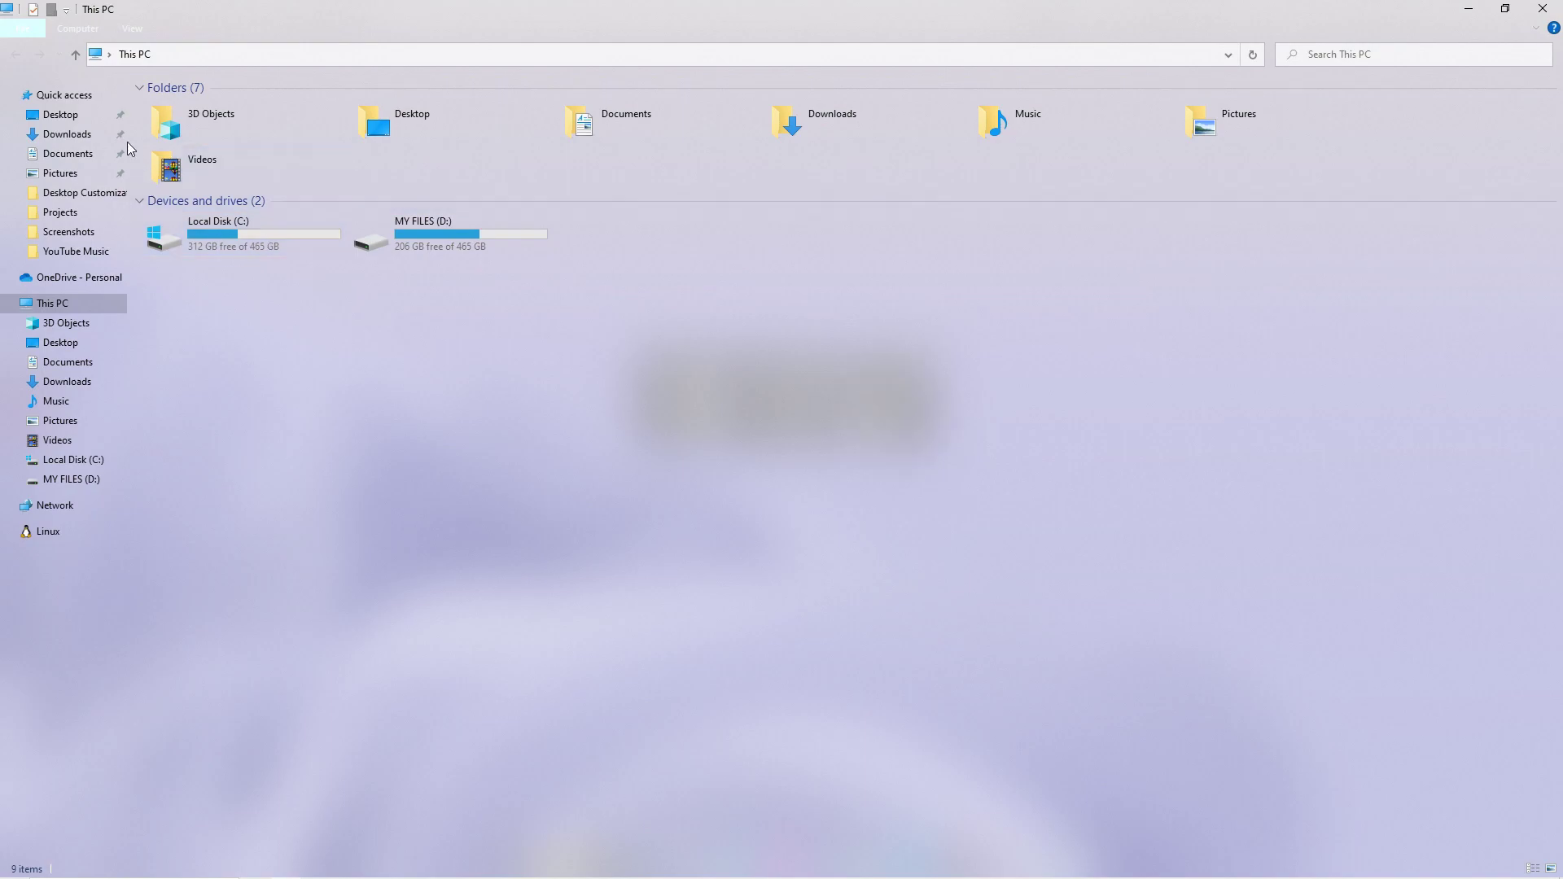
double_click(476, 7)
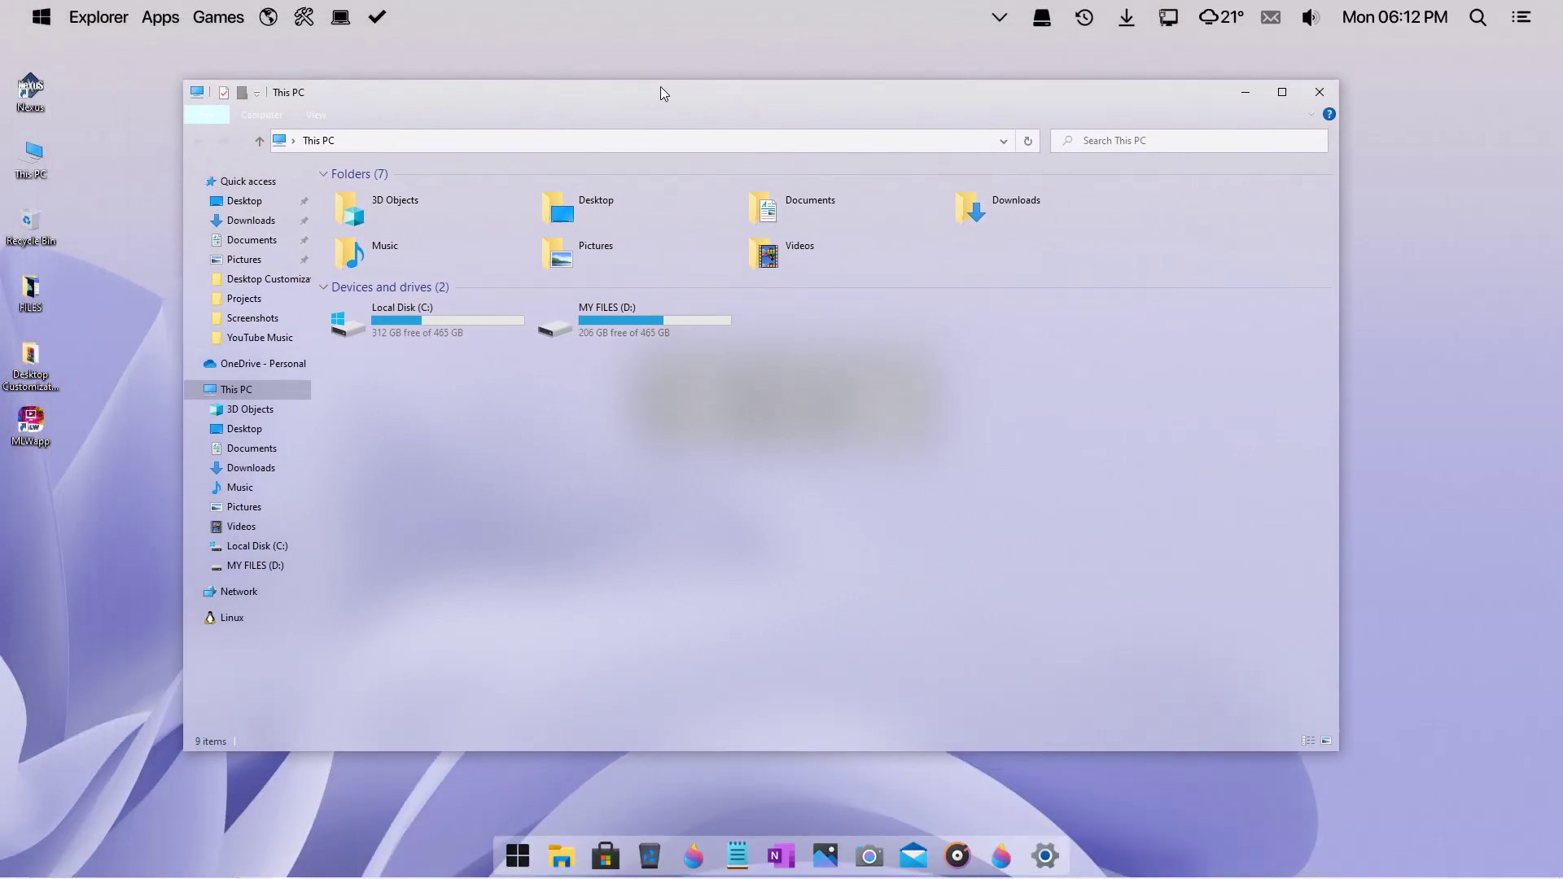
left_click(1319, 85)
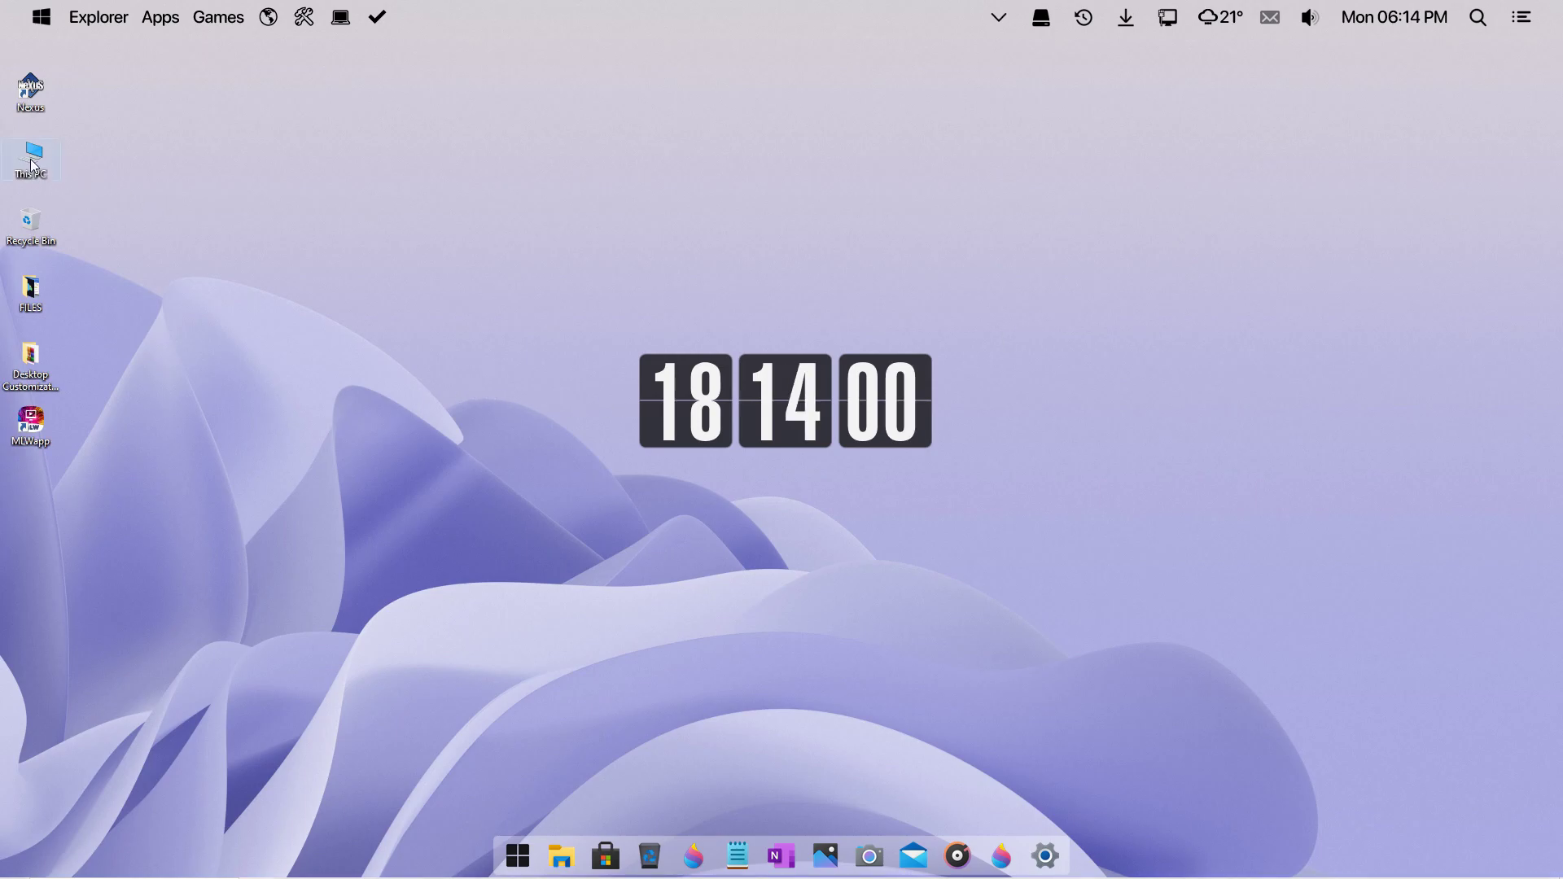
- Reopen This PC, move its window over the flip clock to check the blur effect, and close it
double_click(33, 163)
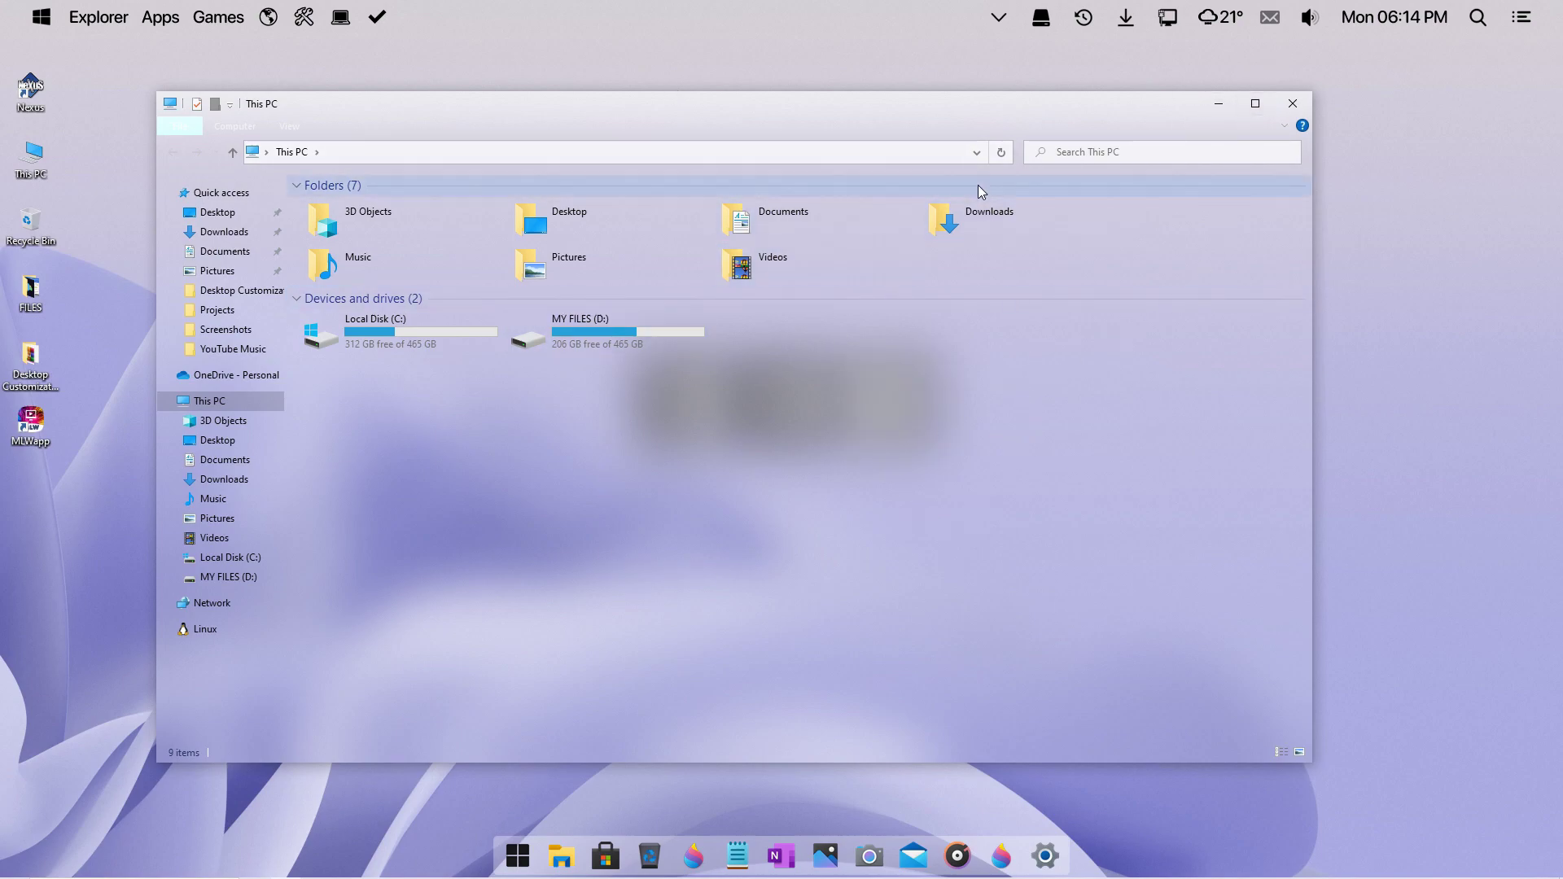
mouse_move(920, 105)
left_mouse_down()
mouse_move(955, 92)
mouse_move(928, 85)
left_mouse_up()
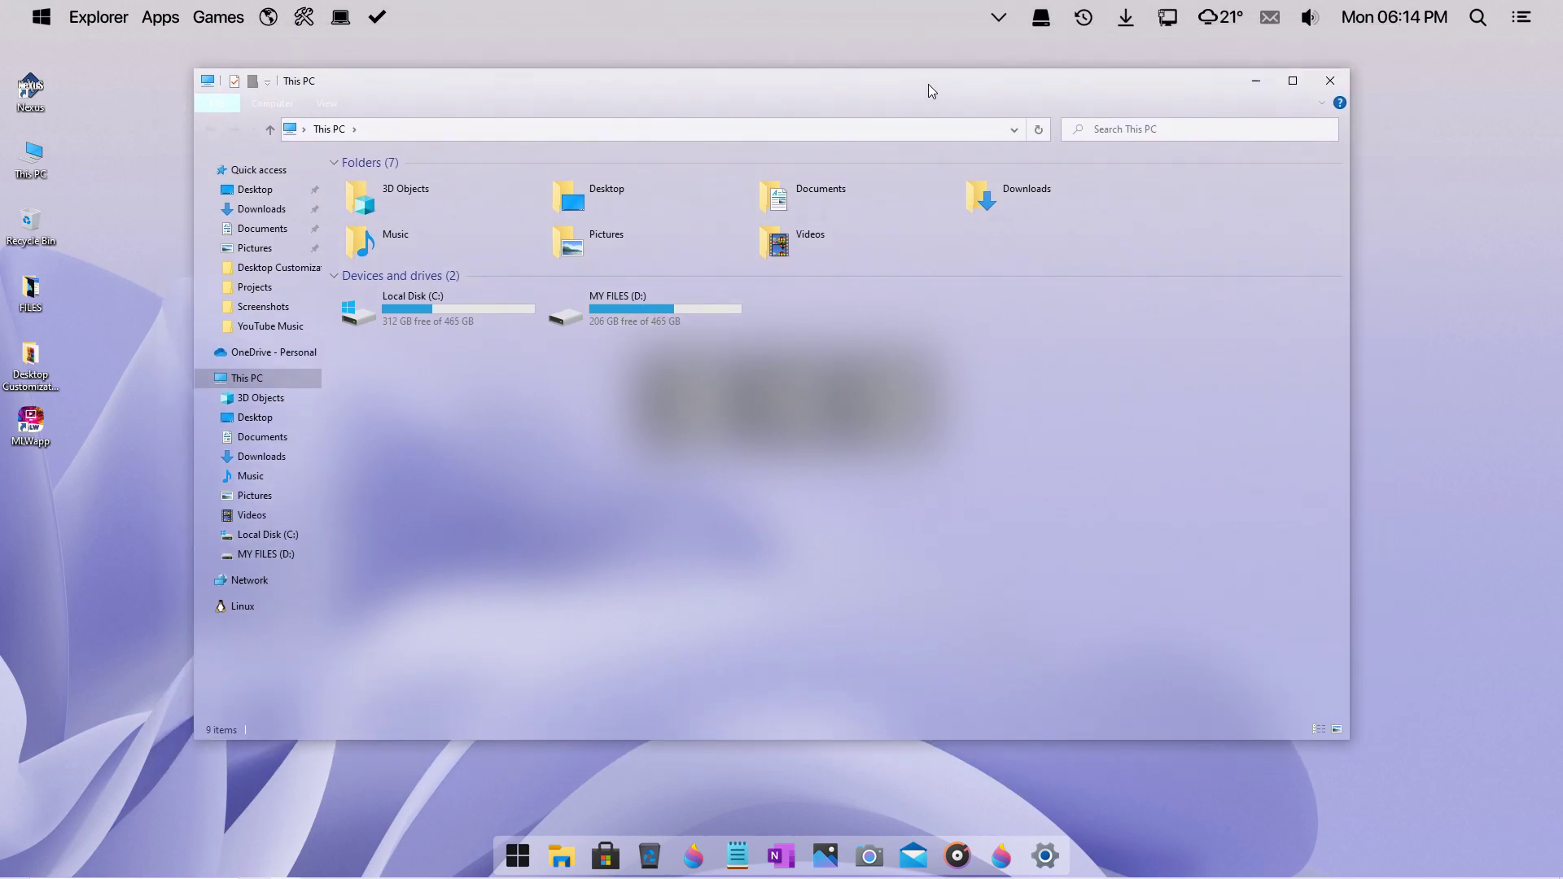
left_click(1330, 81)
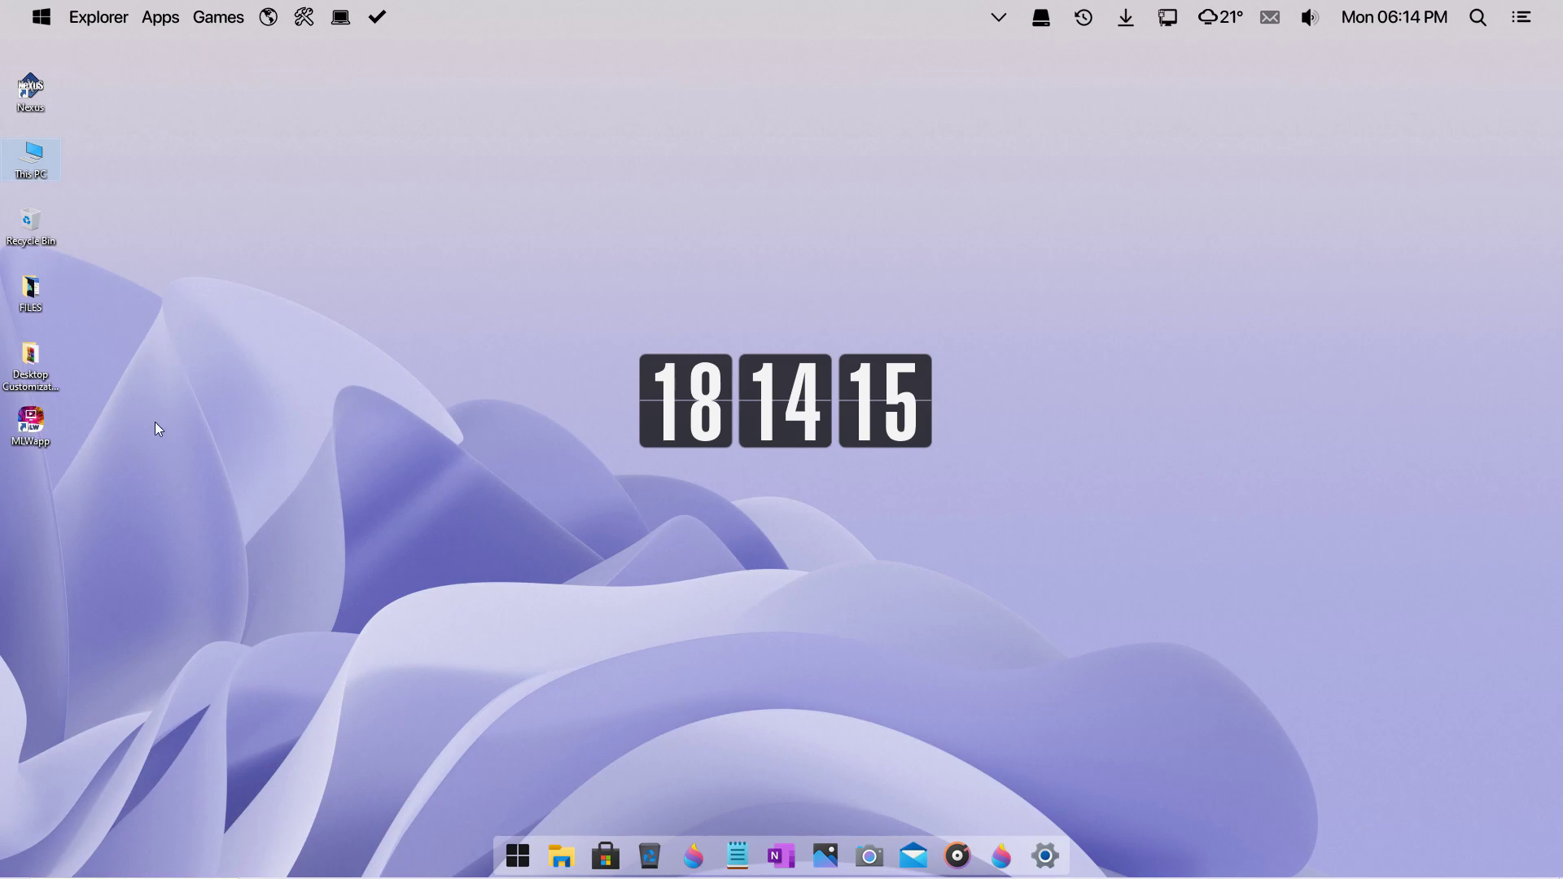
- Open Local Disk (C:) from This PC, check the blur effect in the maximized and restored window, and close it
double_click(34, 168)
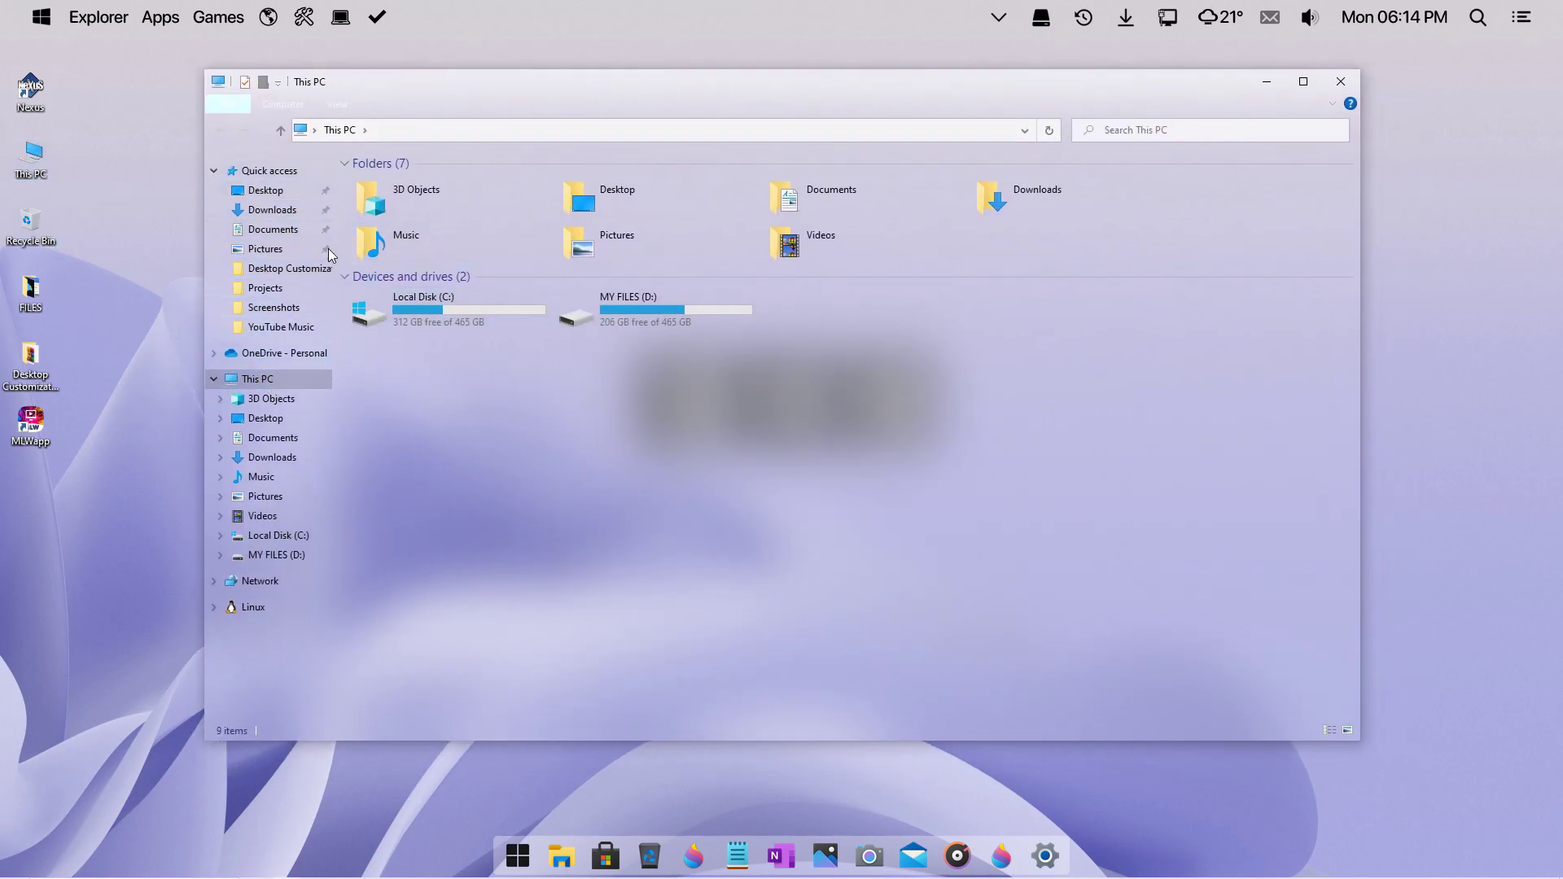
double_click(408, 310)
mouse_move(624, 81)
left_mouse_down()
mouse_move(637, 73)
mouse_move(613, 99)
left_mouse_up()
double_click(613, 99)
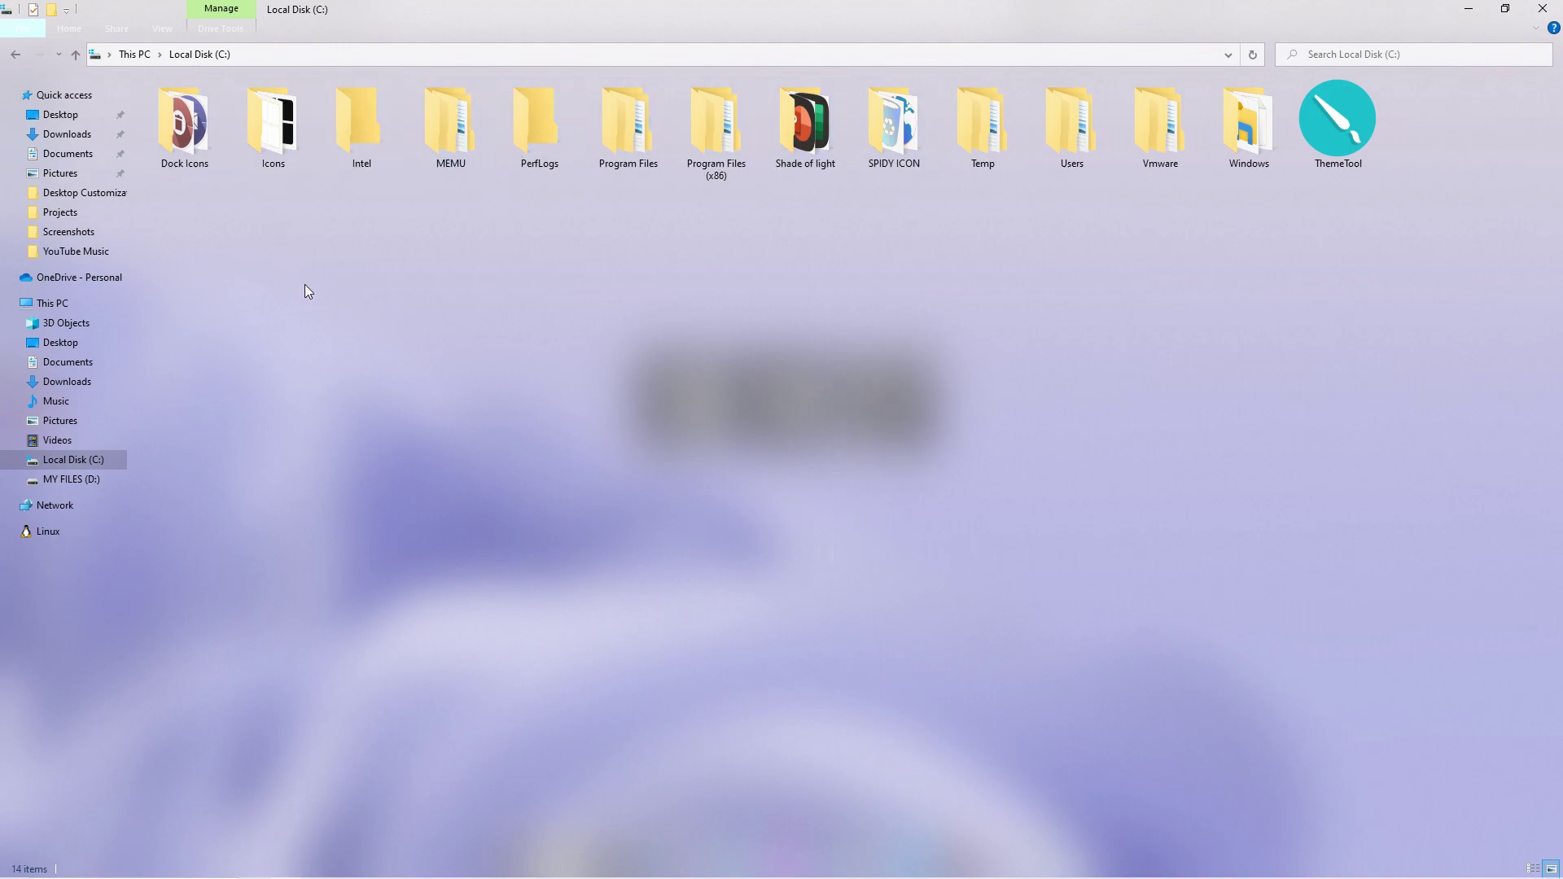
left_click_drag(500, 12, 701, 56)
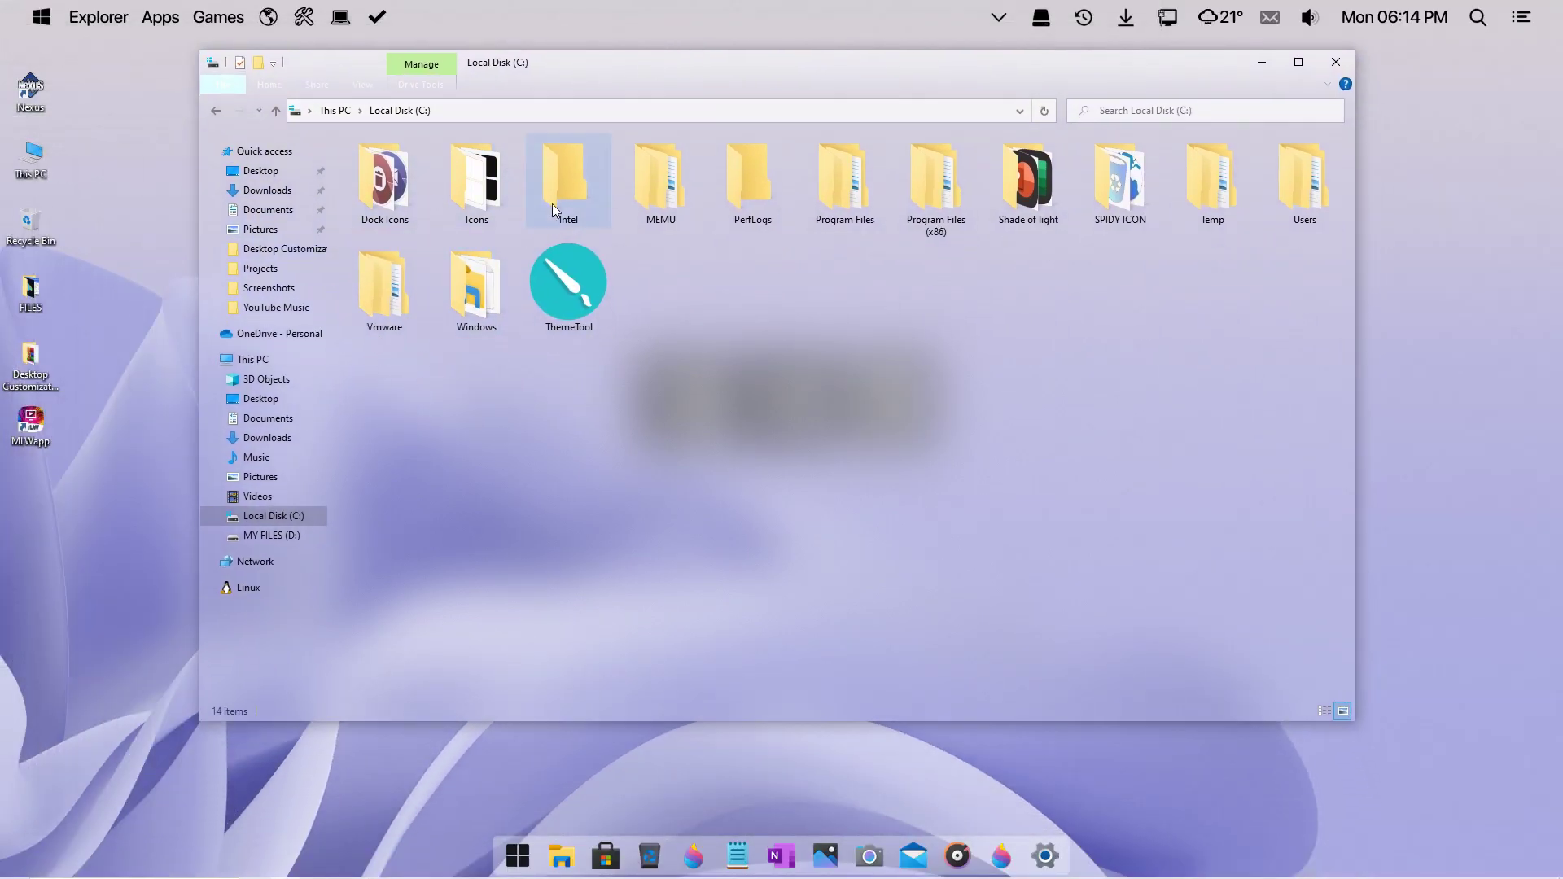
left_click(1338, 64)
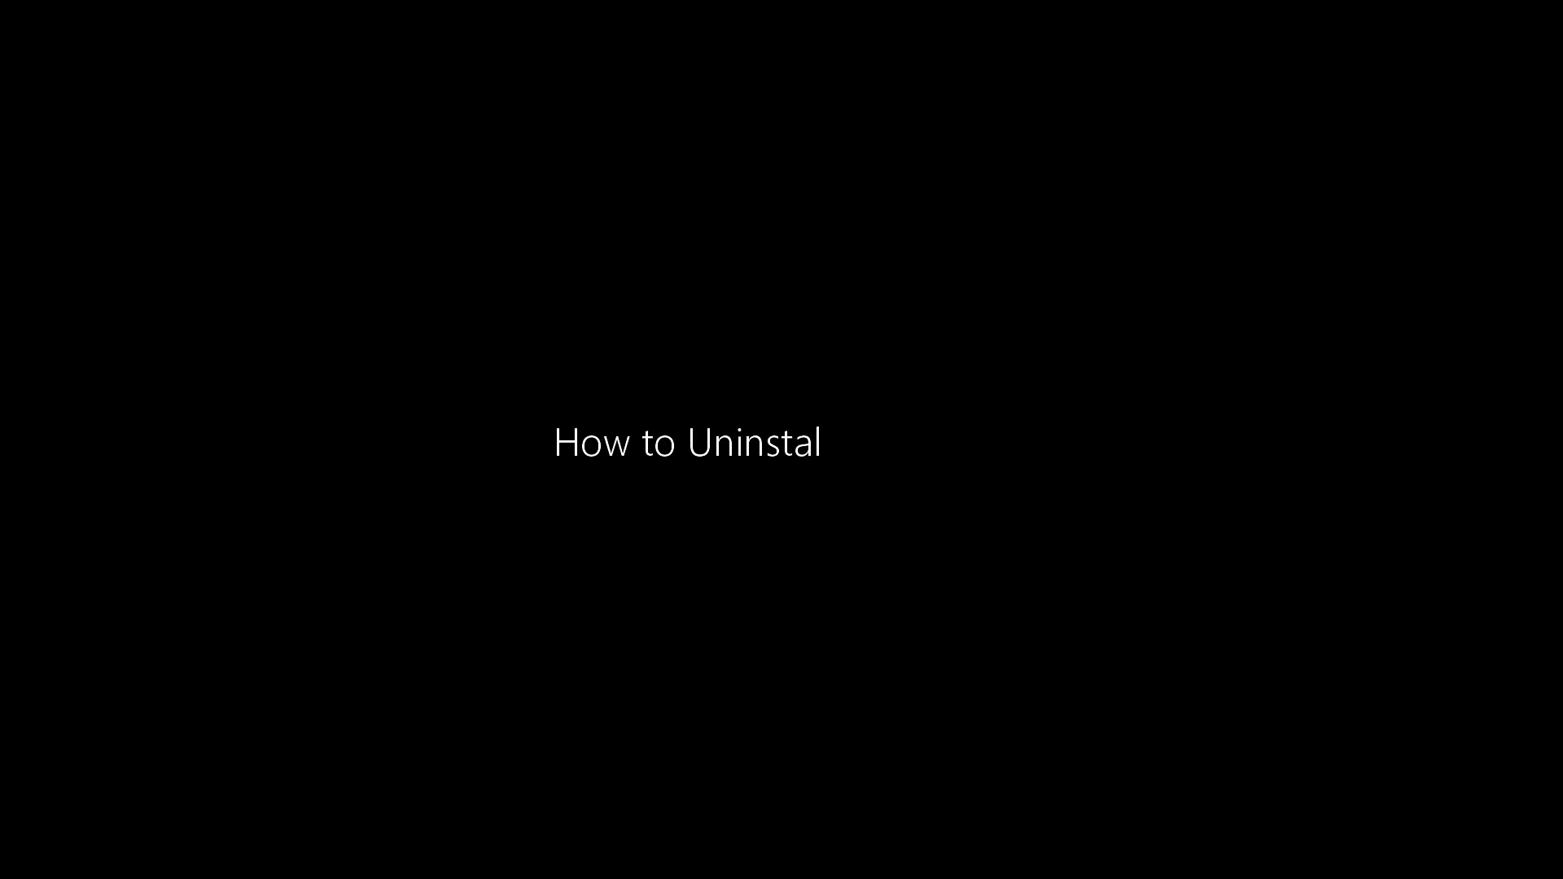